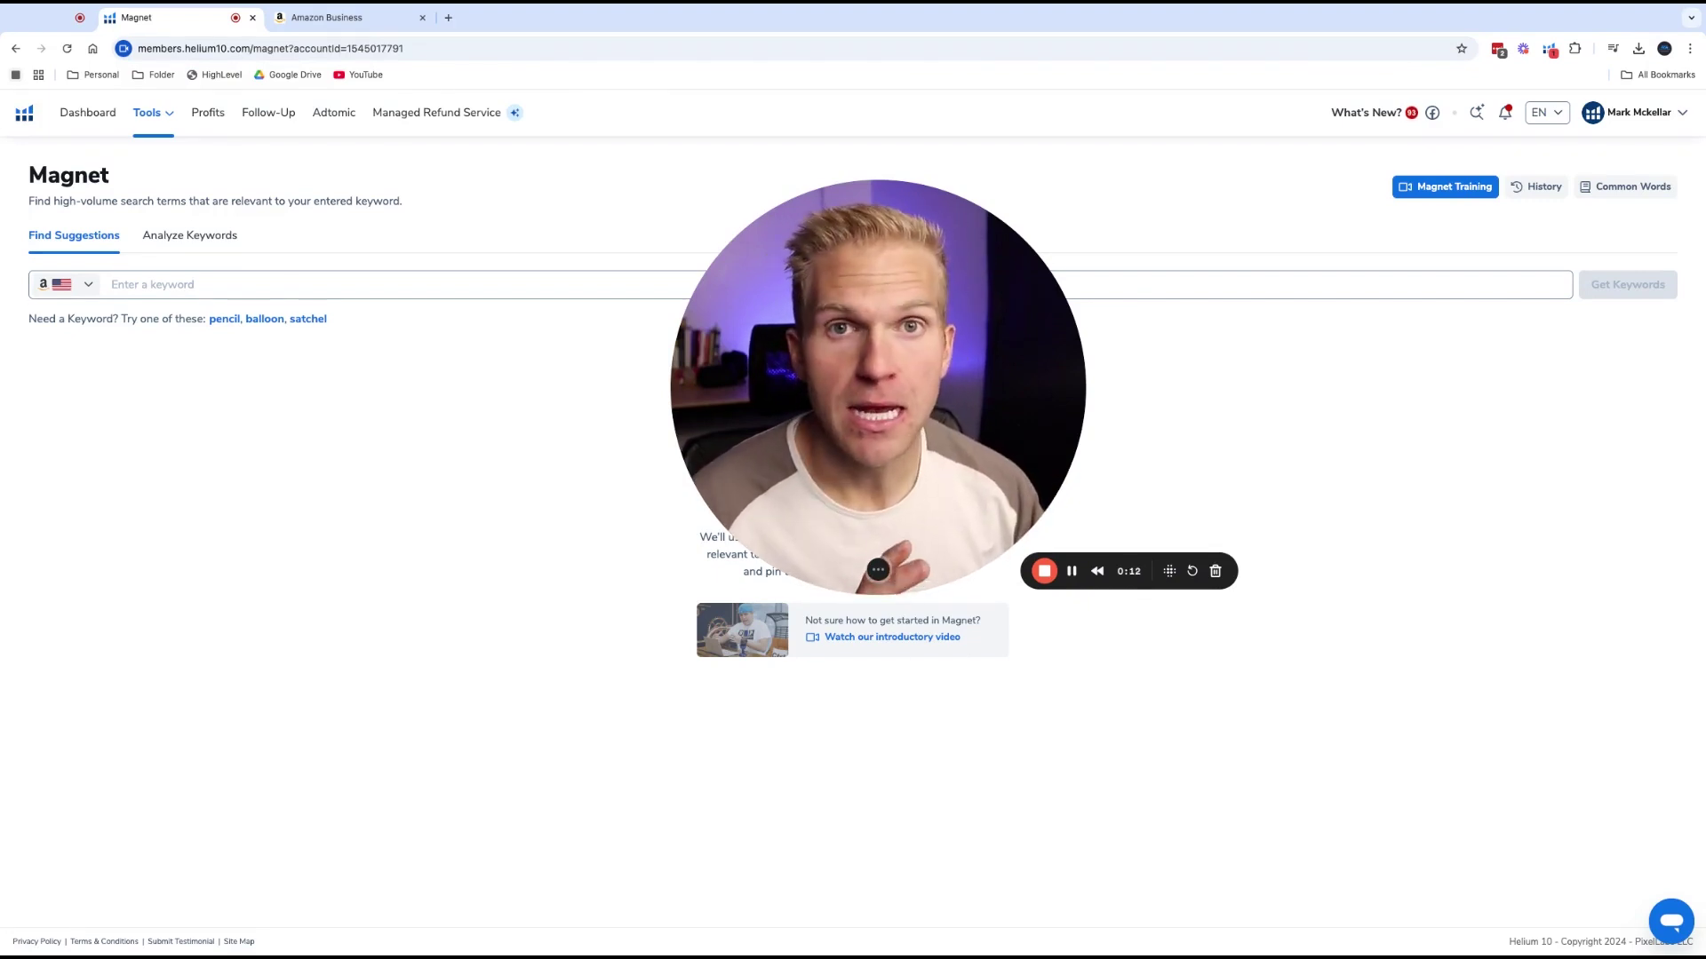
Run a Magnet keyword search for the seed keyword 'gym timer'
click(159, 118)
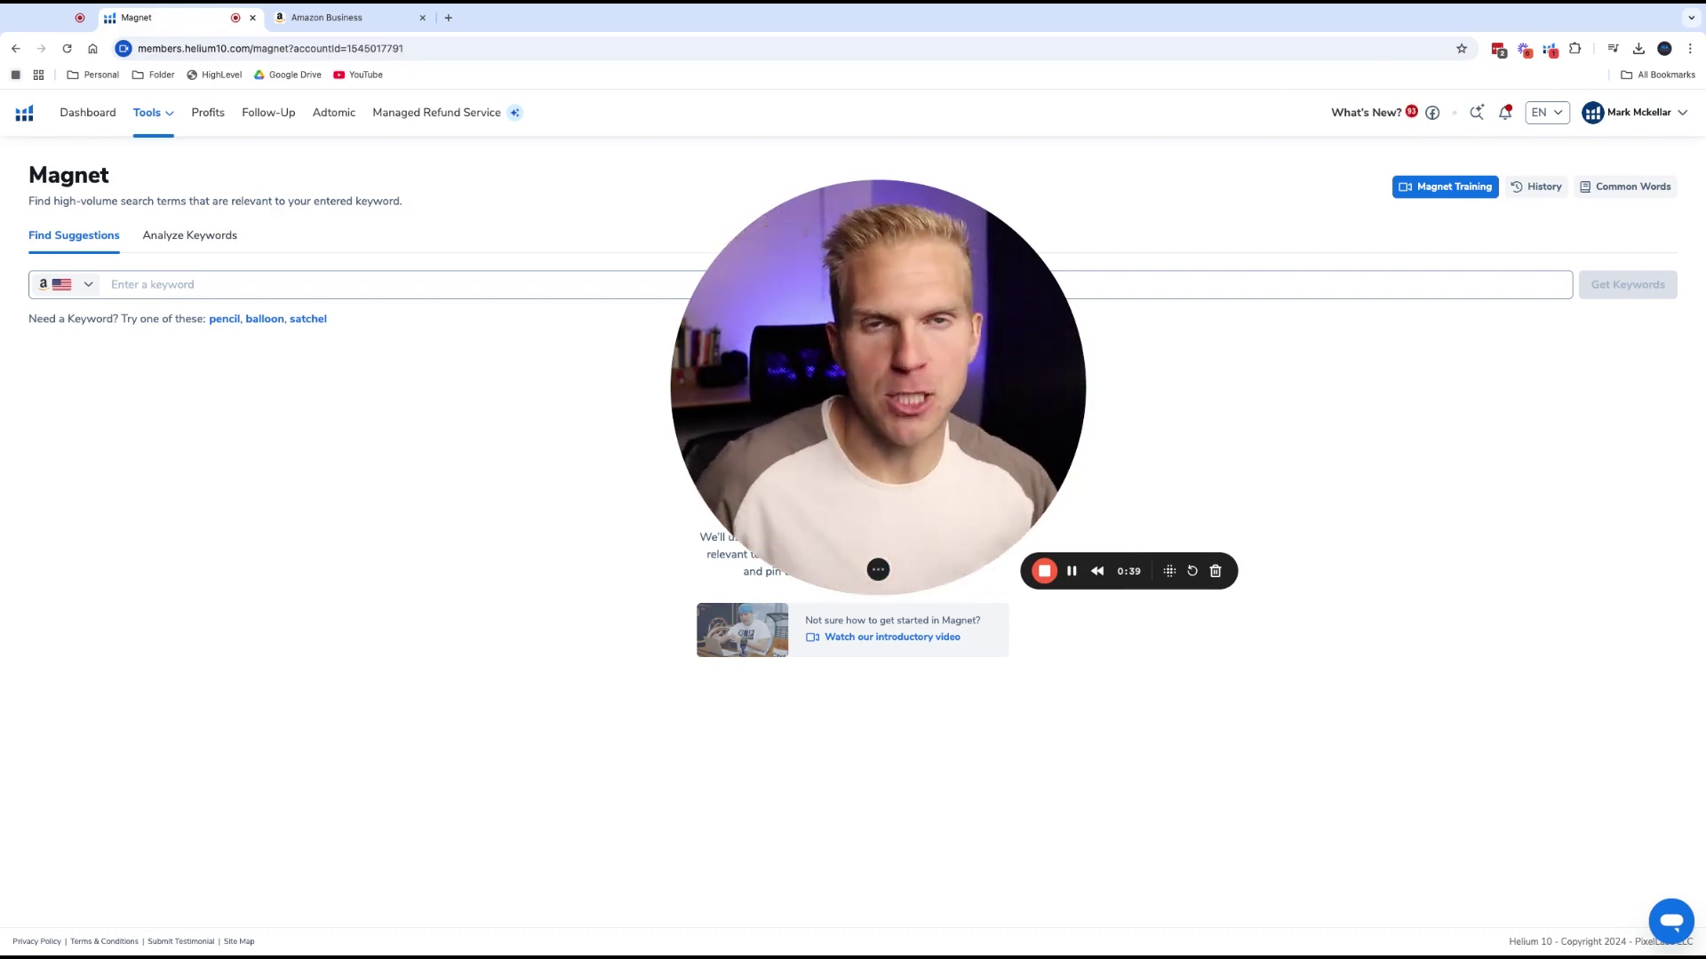
click(207, 284)
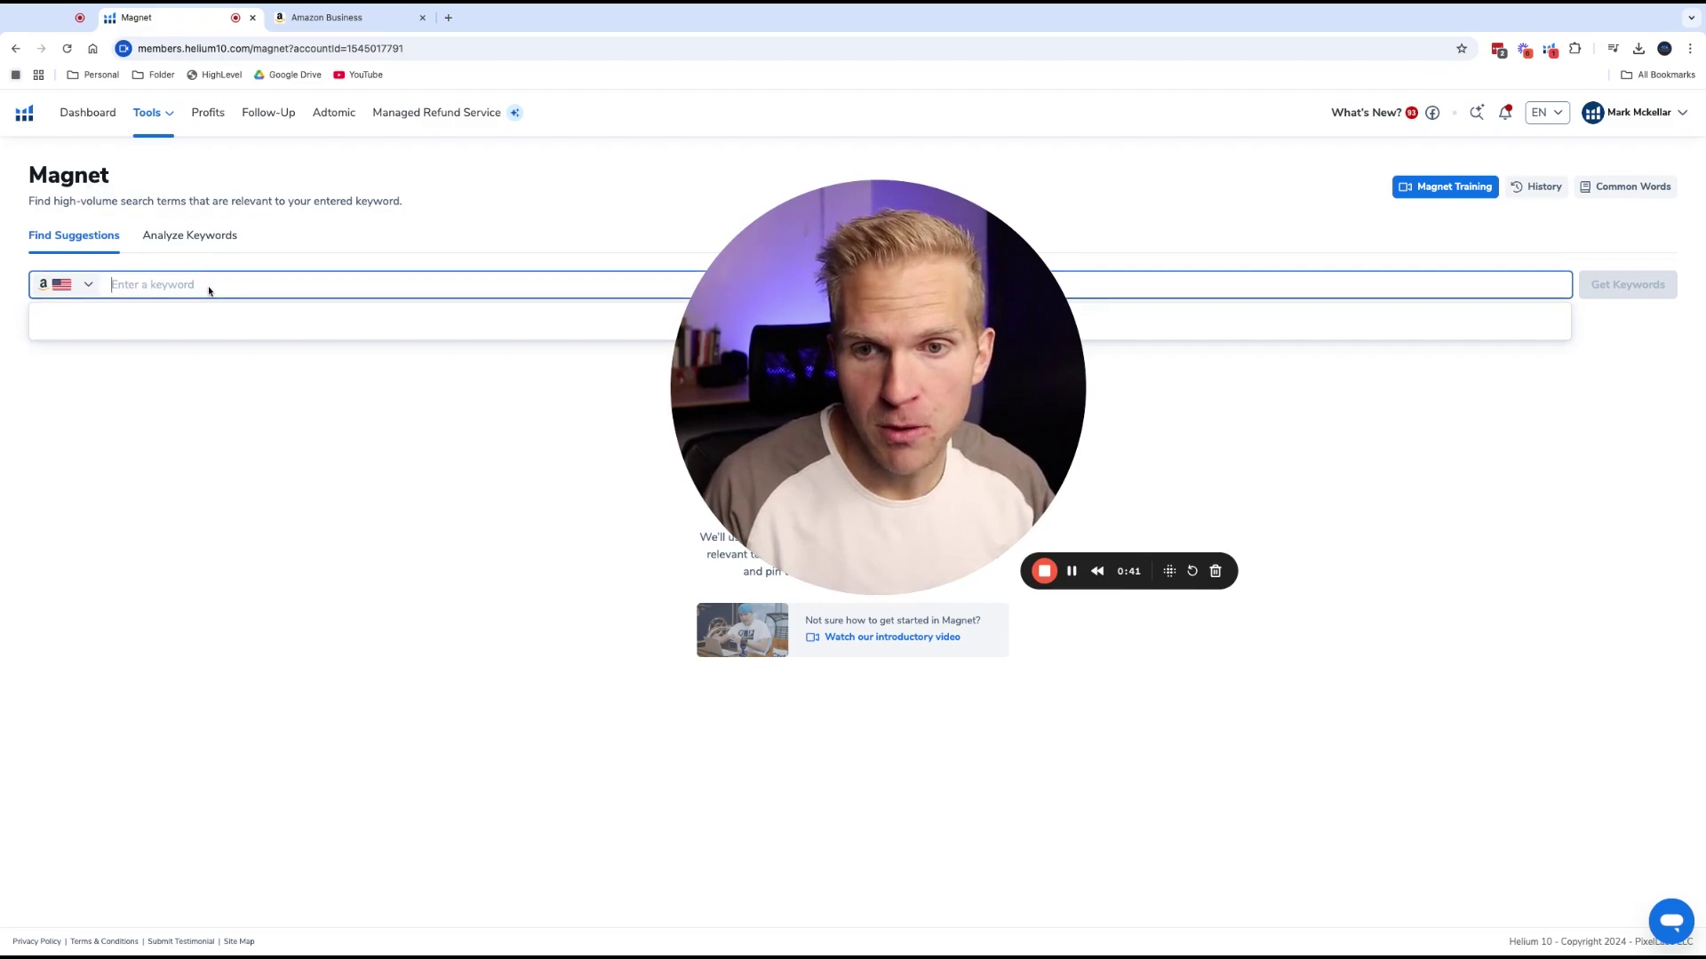
text(gym timer)
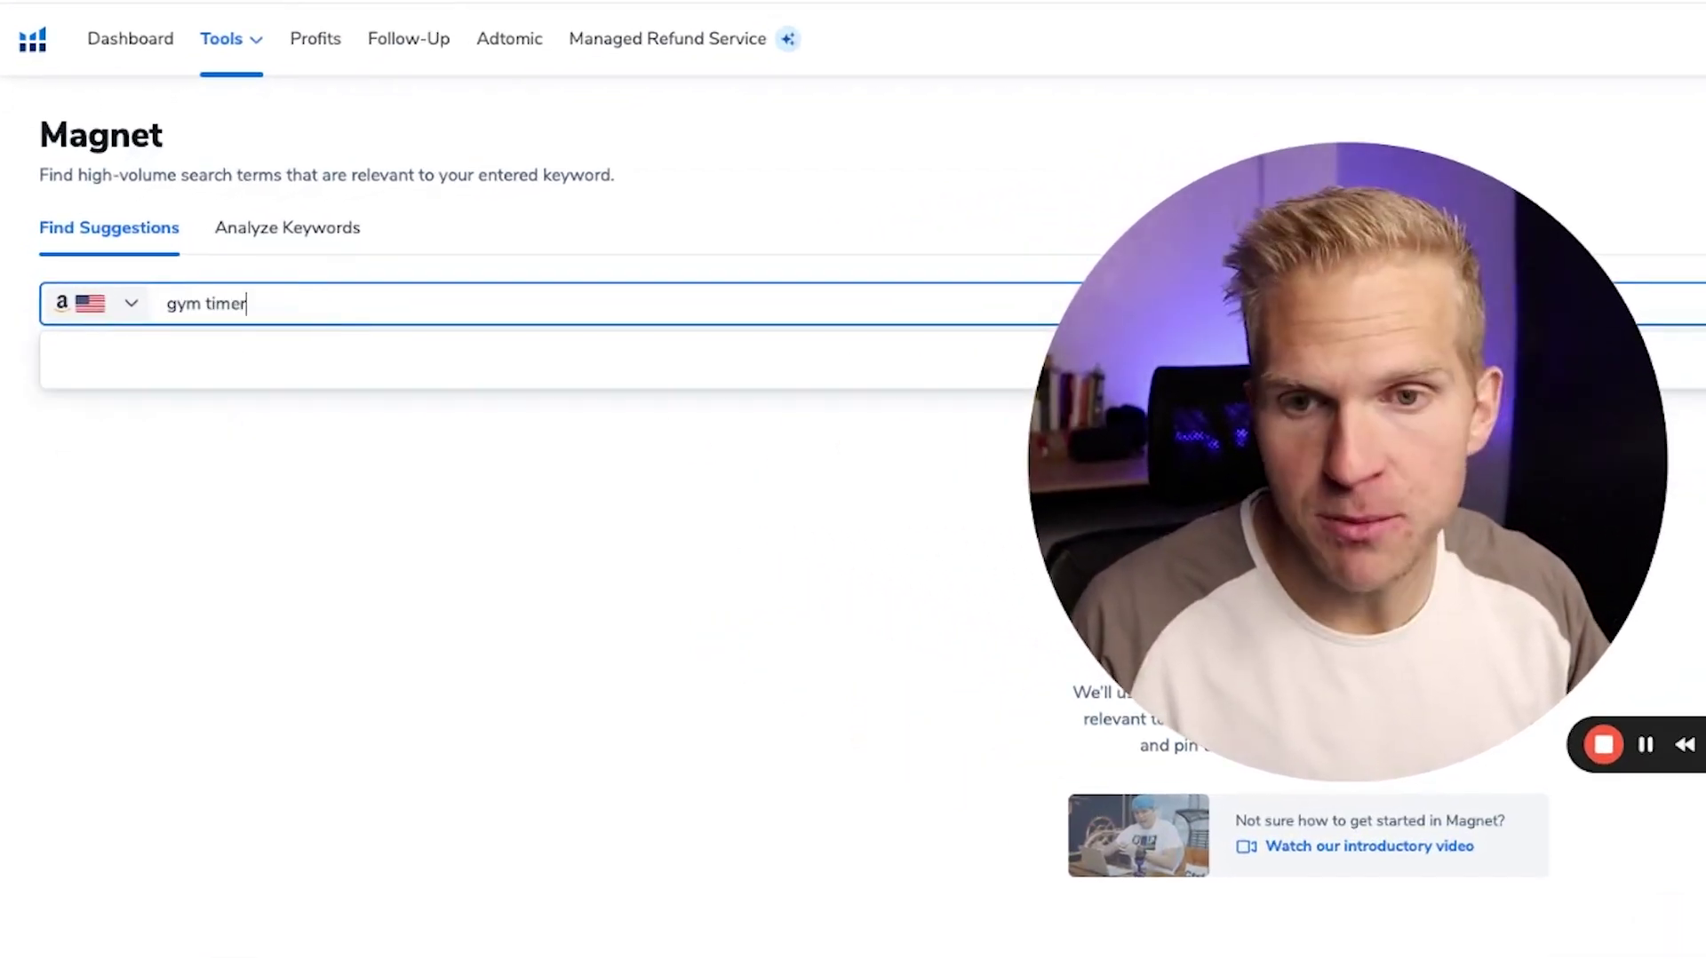
key(Return)
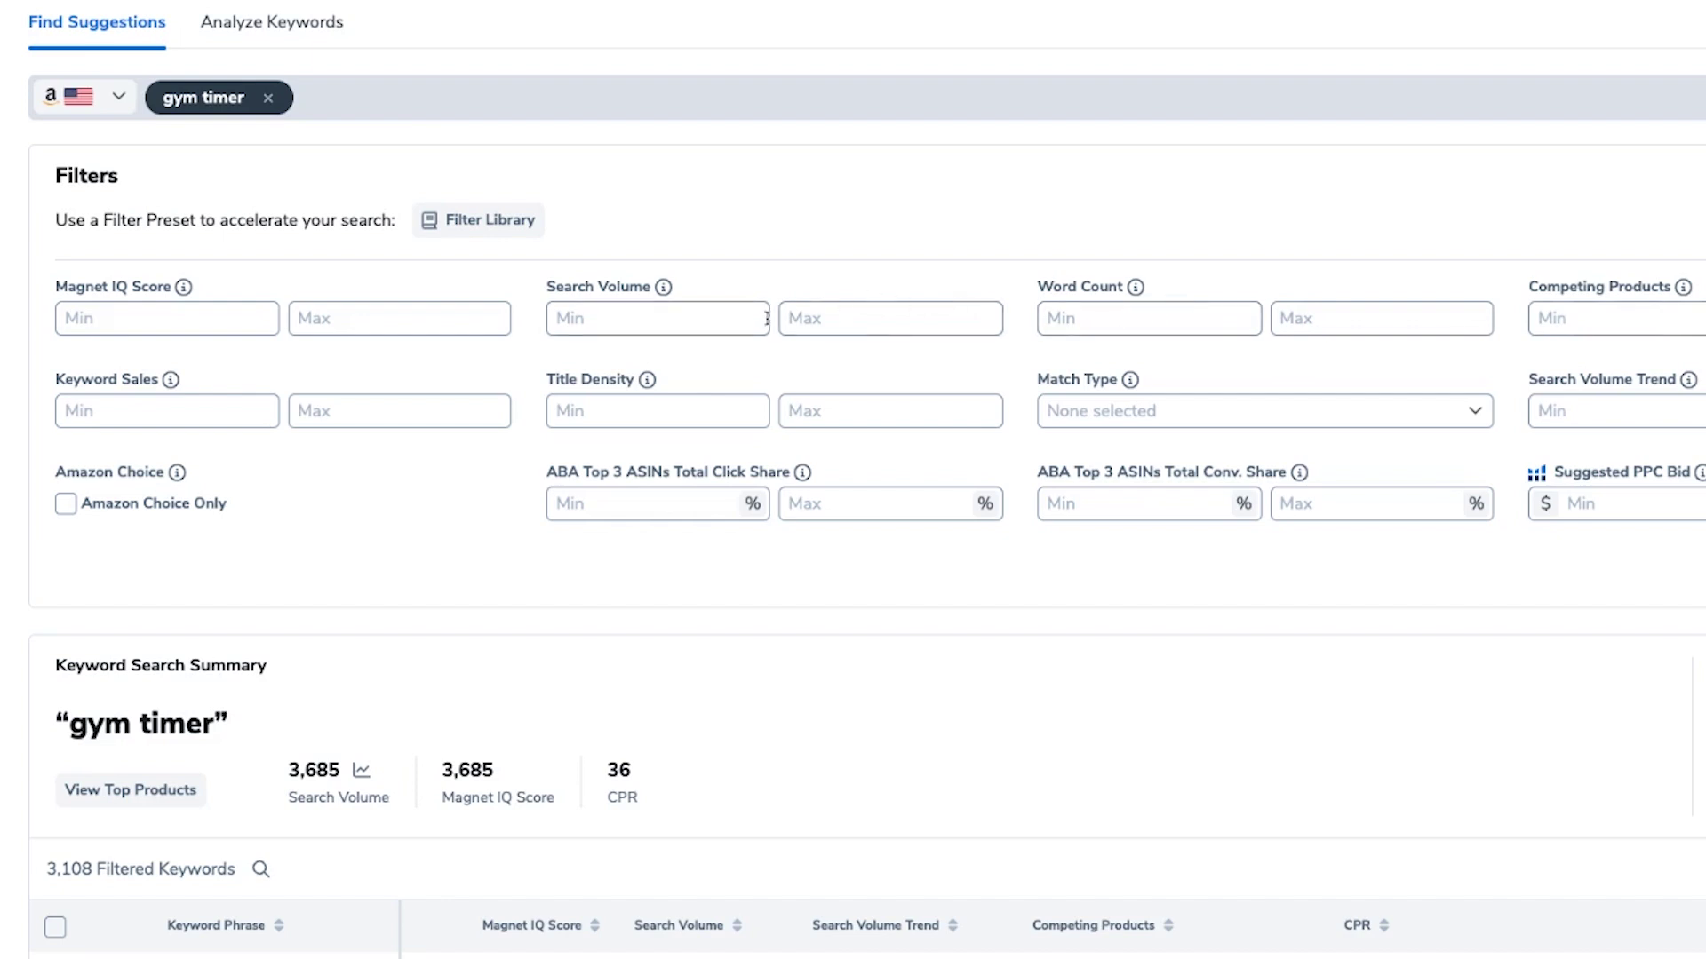
Filter the gym timer keywords to a minimum search volume of 500
click(721, 318)
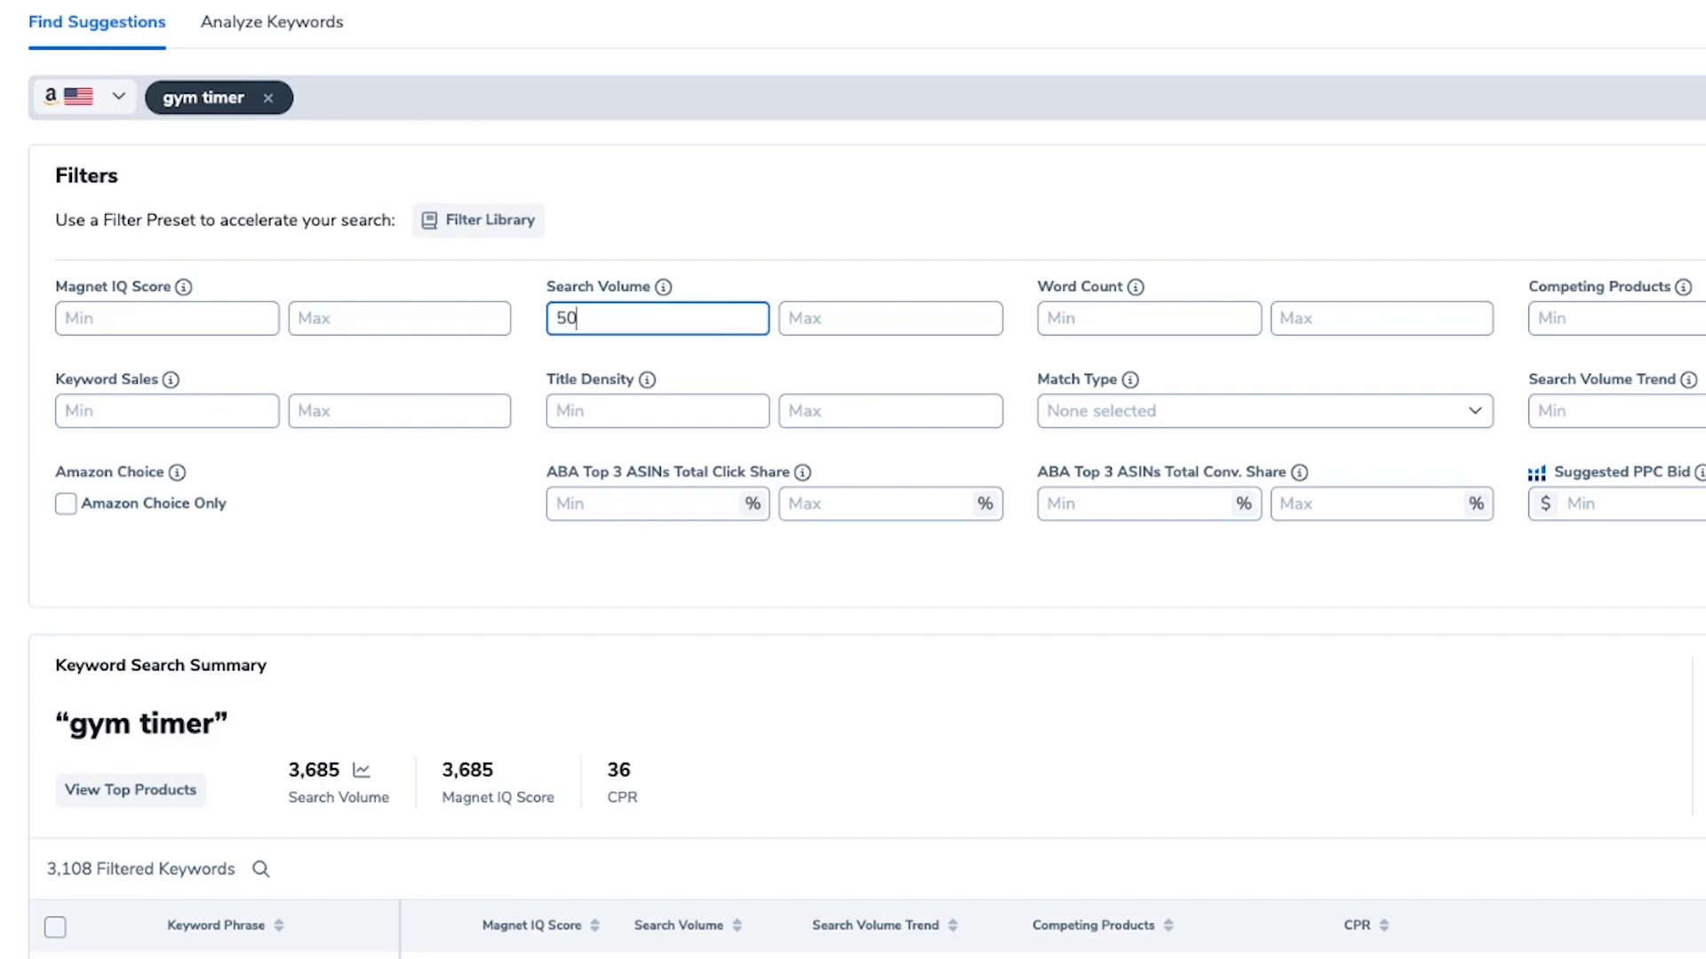
text(500)
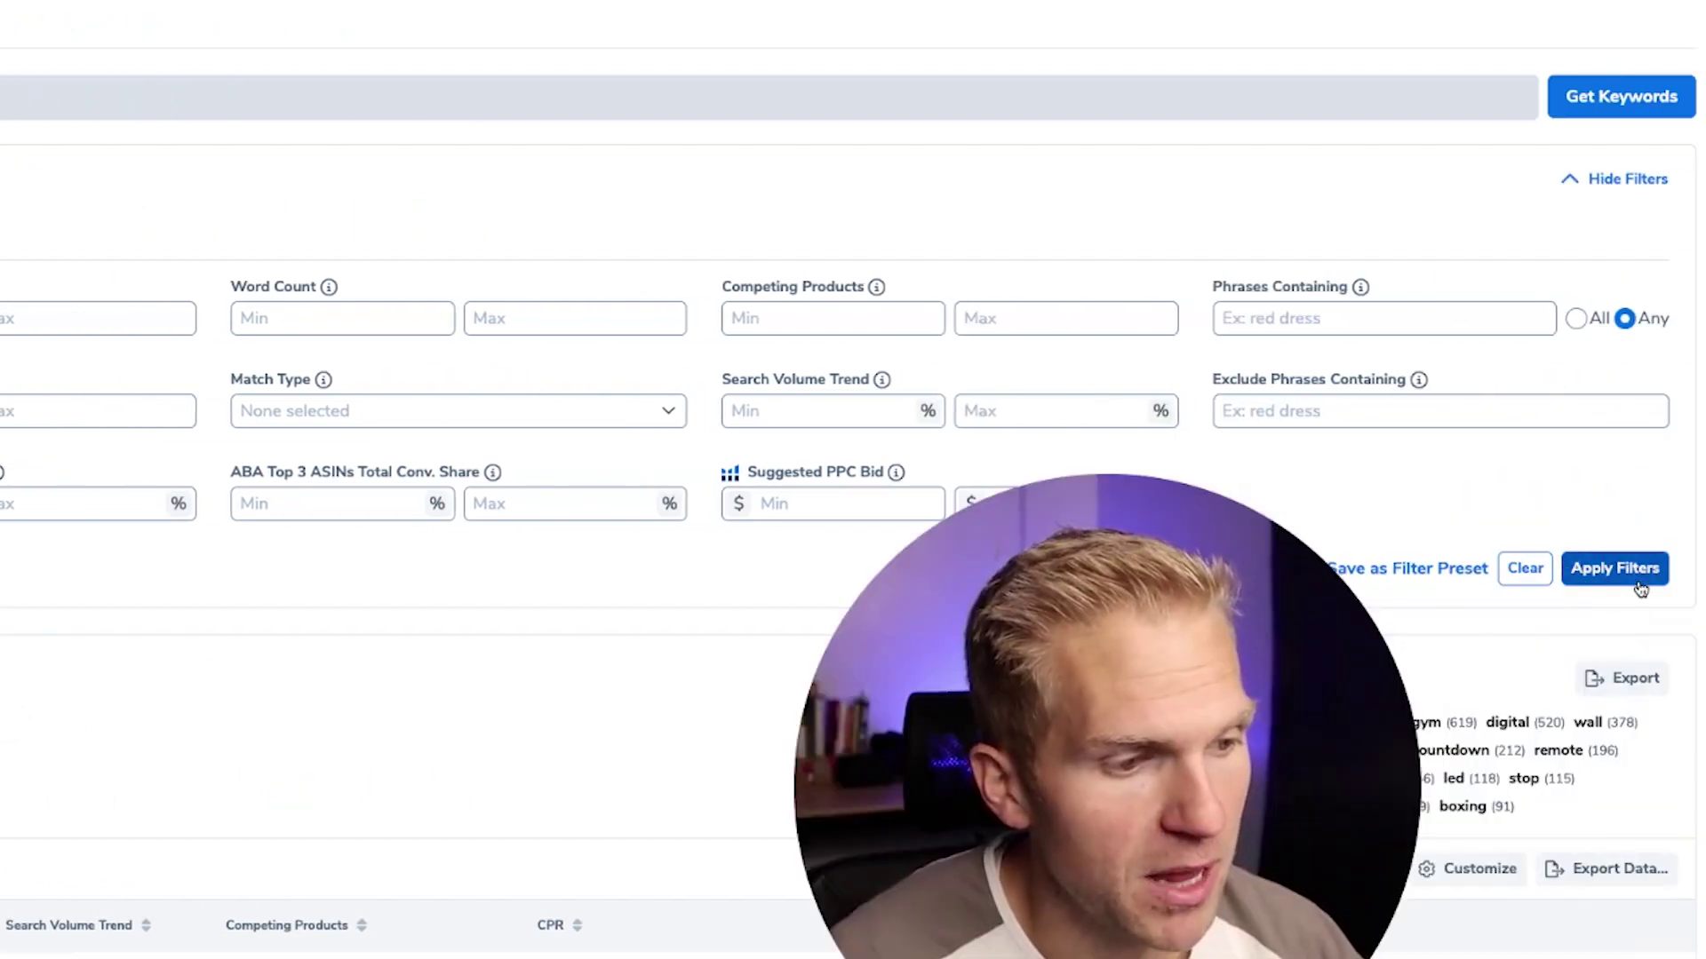
click(1638, 582)
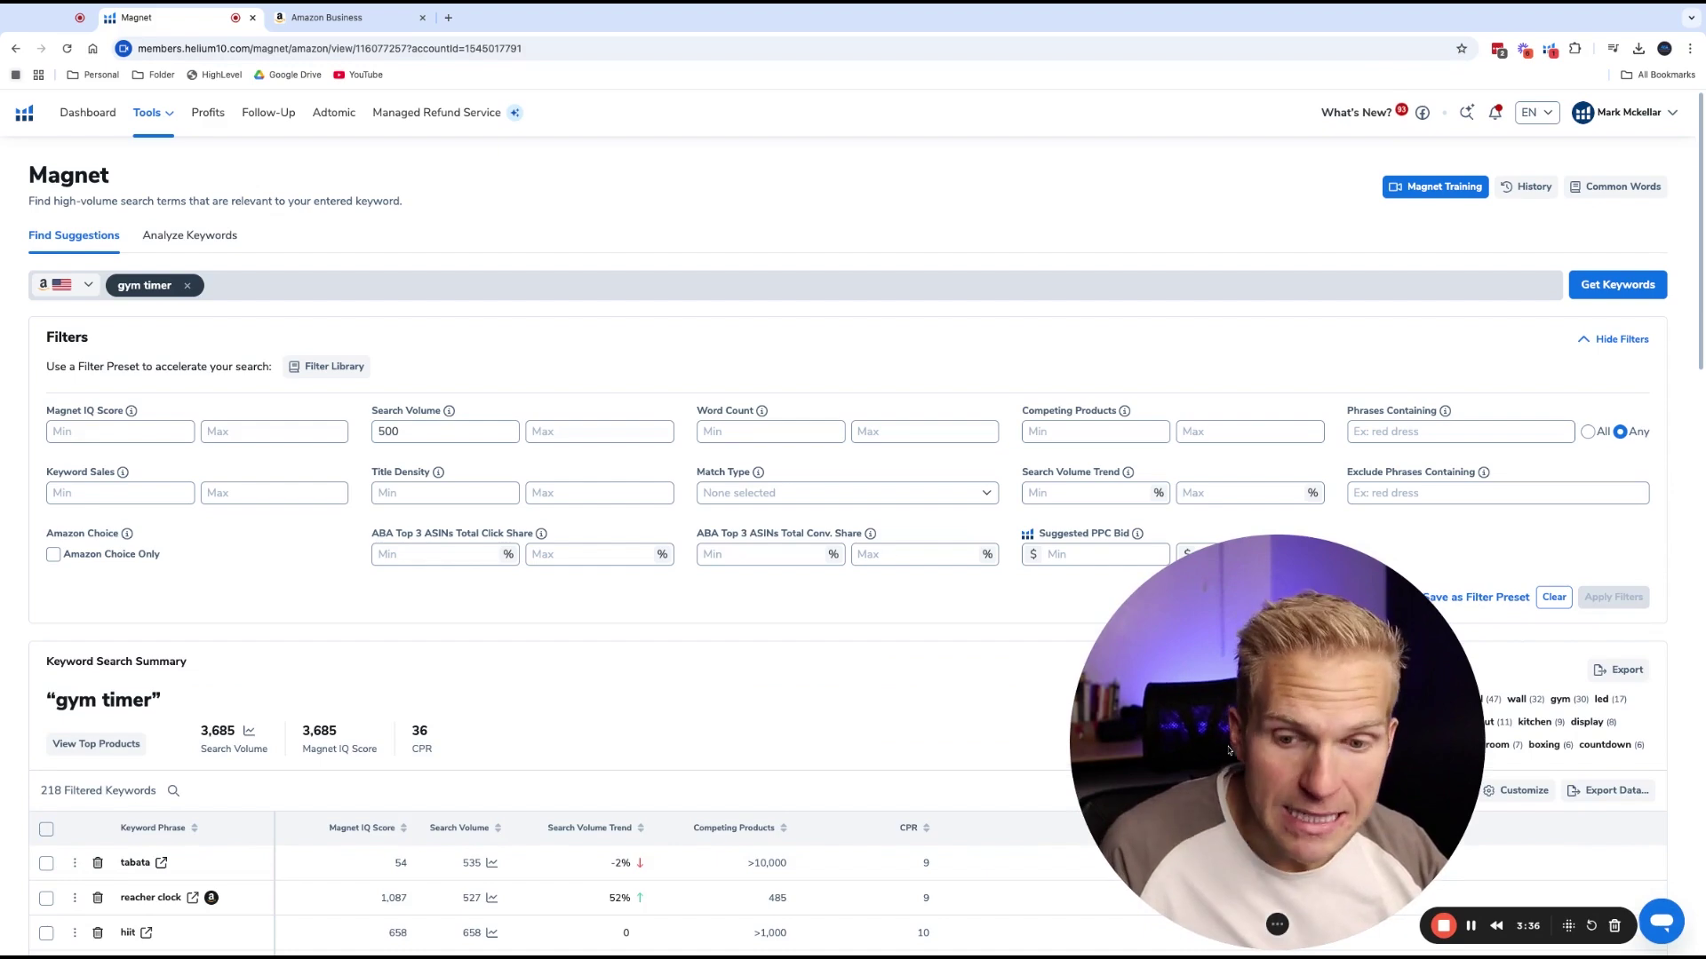
double_click(51, 790)
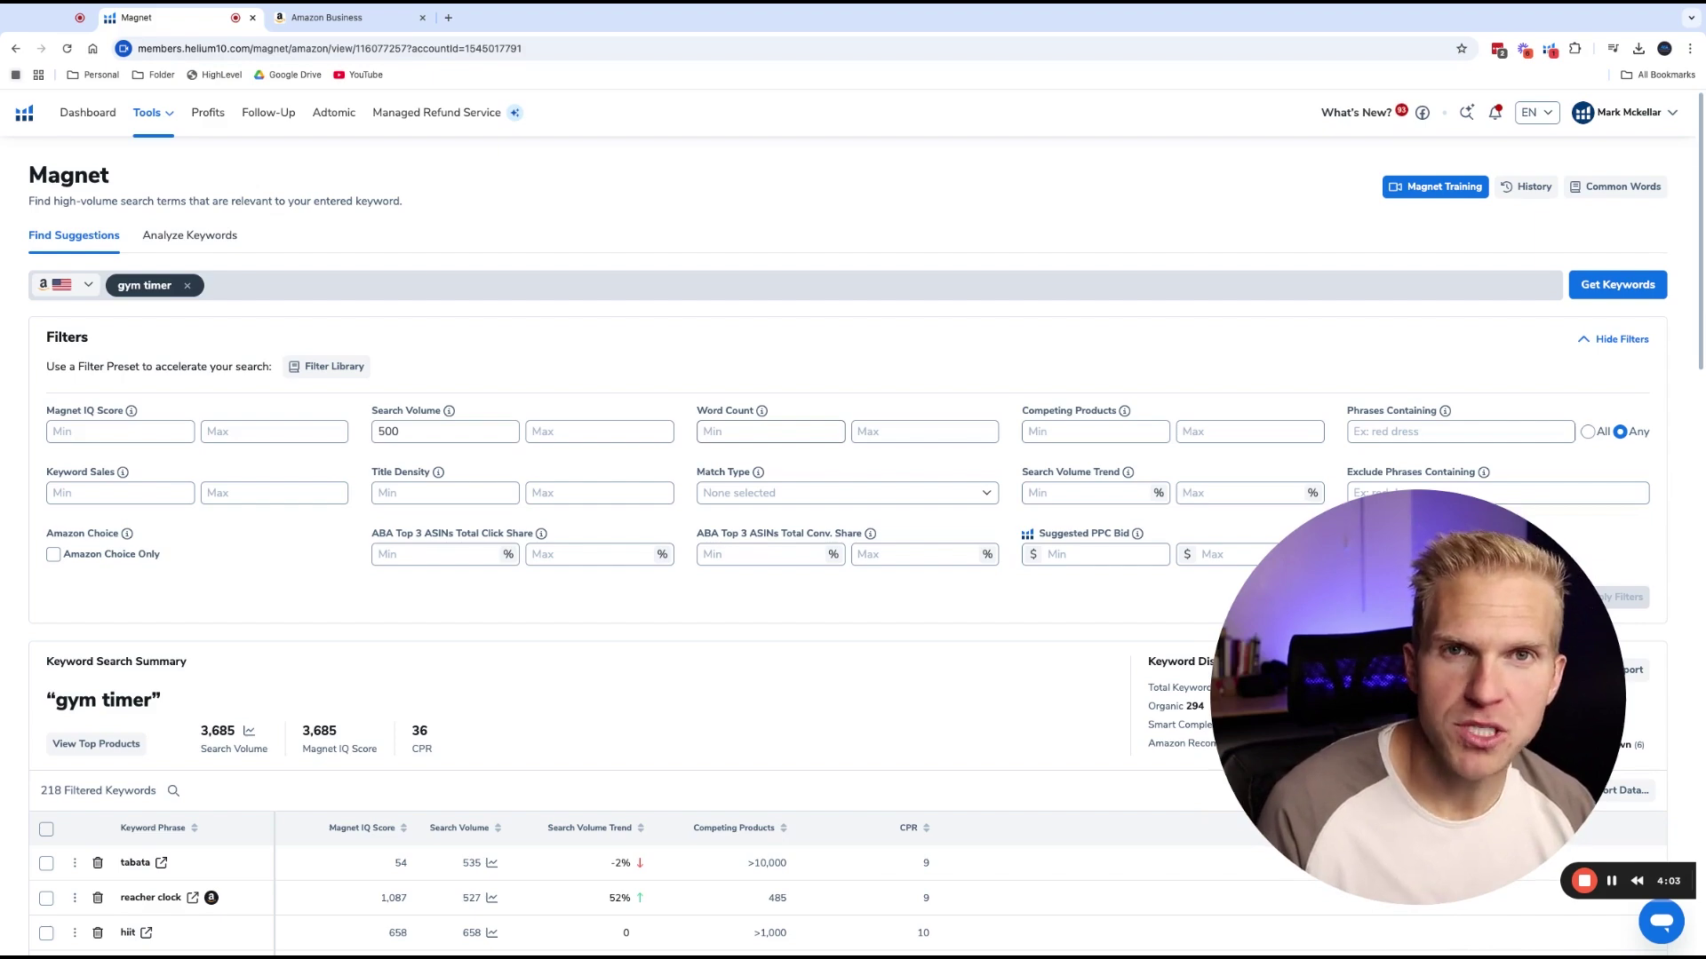
Add a minimum word count of 2, leaving 196 keywords
click(770, 431)
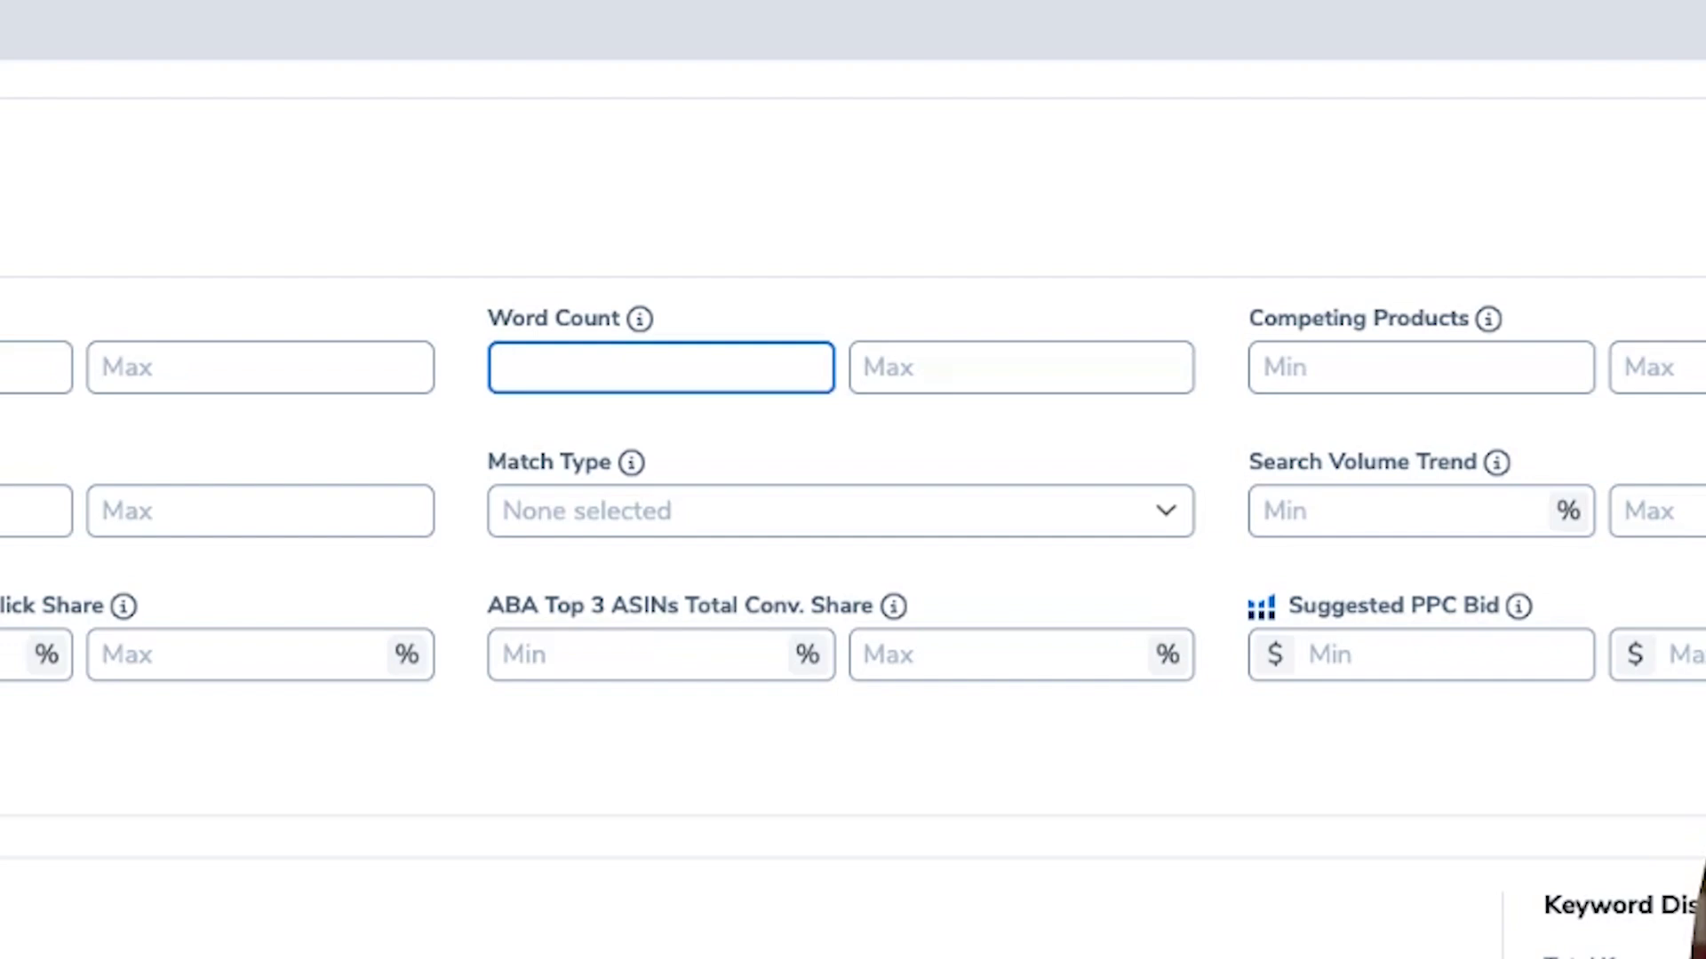
text(2)
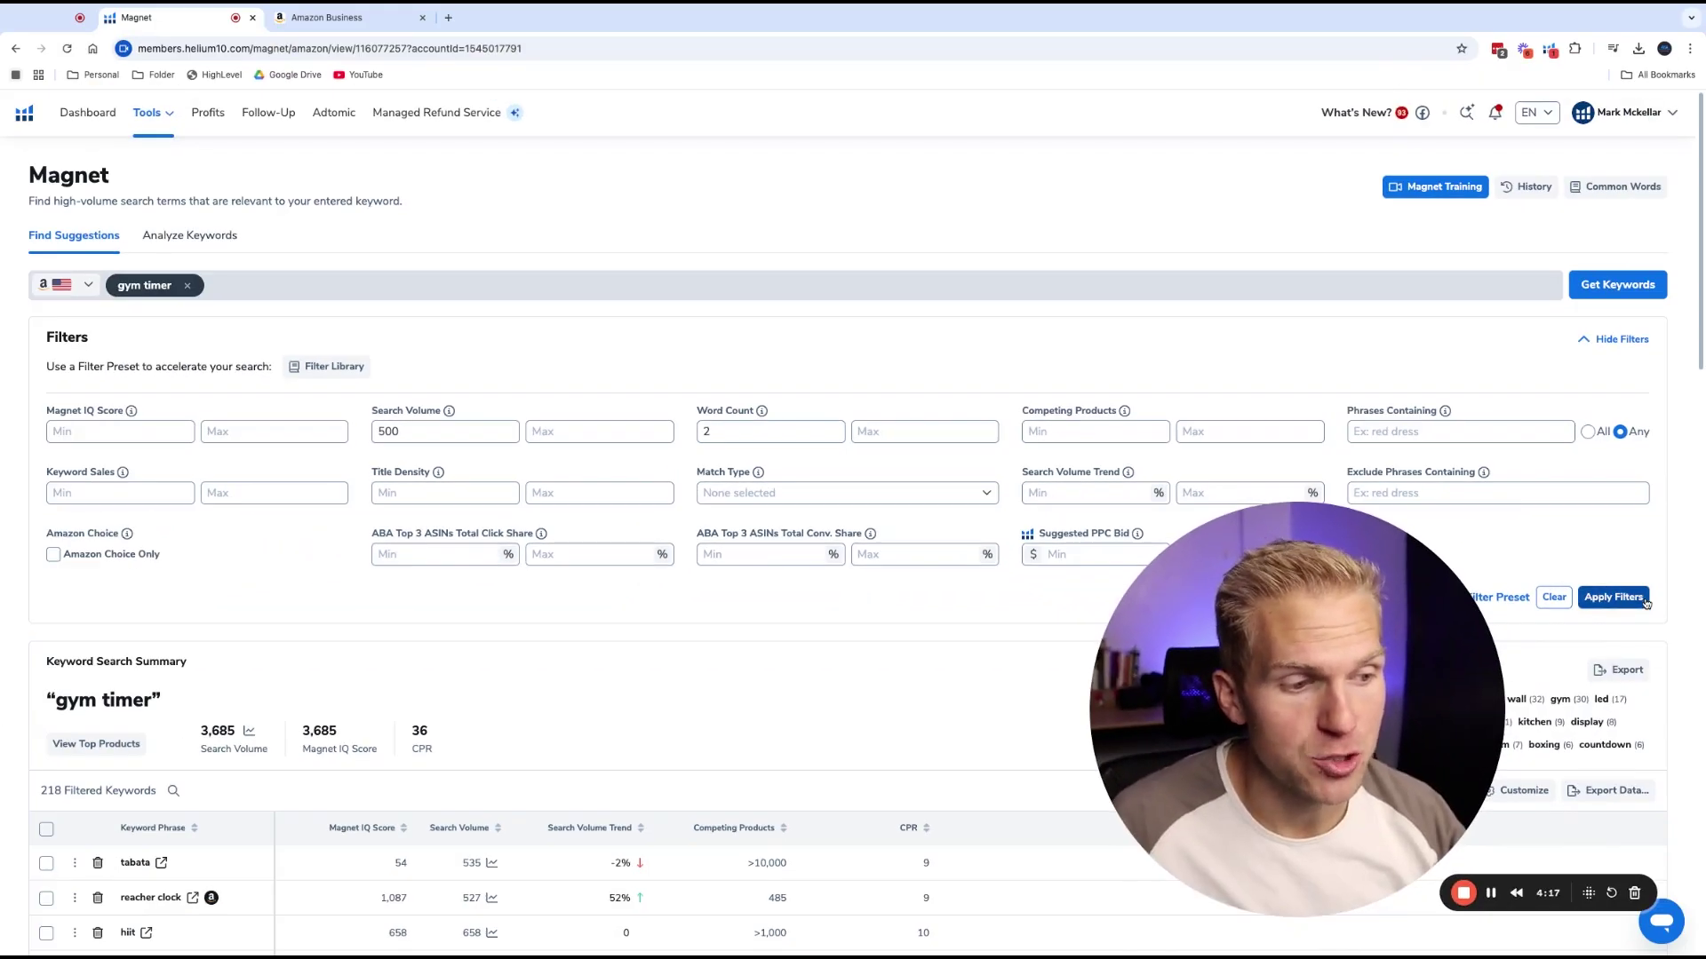
click(1644, 600)
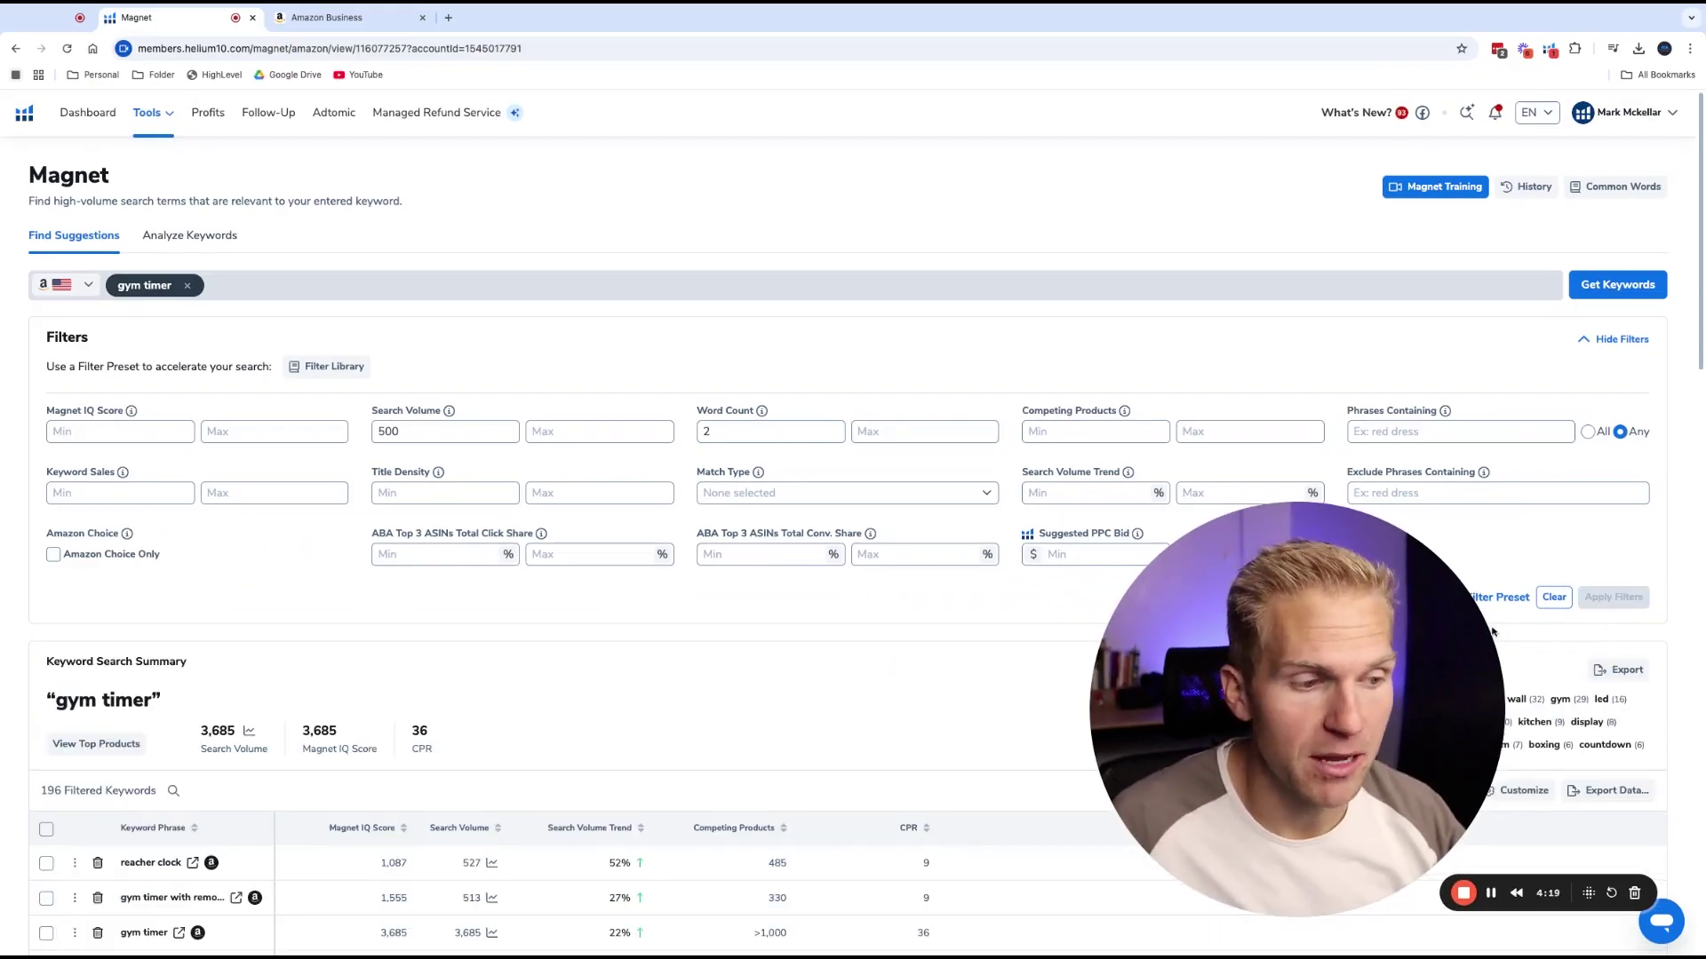
Hide all columns except Magnet IQ Score, Search Volume, Search Volume Trend, Competing Products and CPR
scroll(317, 691, down, 1)
scroll(317, 691, down, 3)
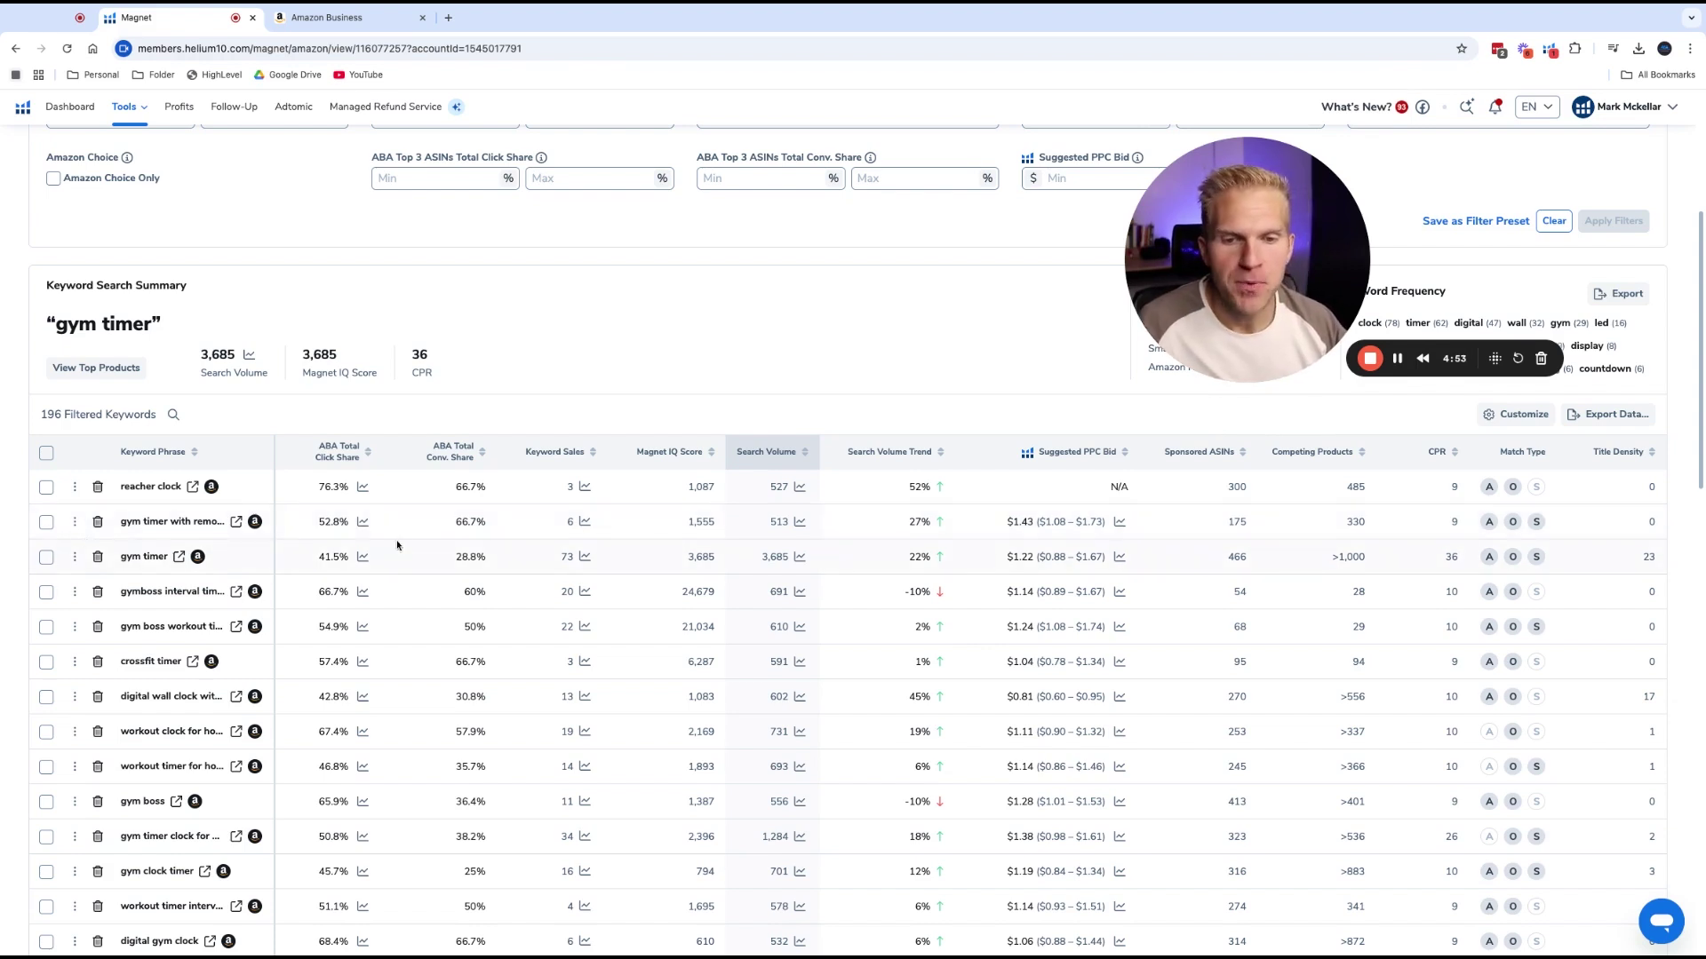
click(1504, 415)
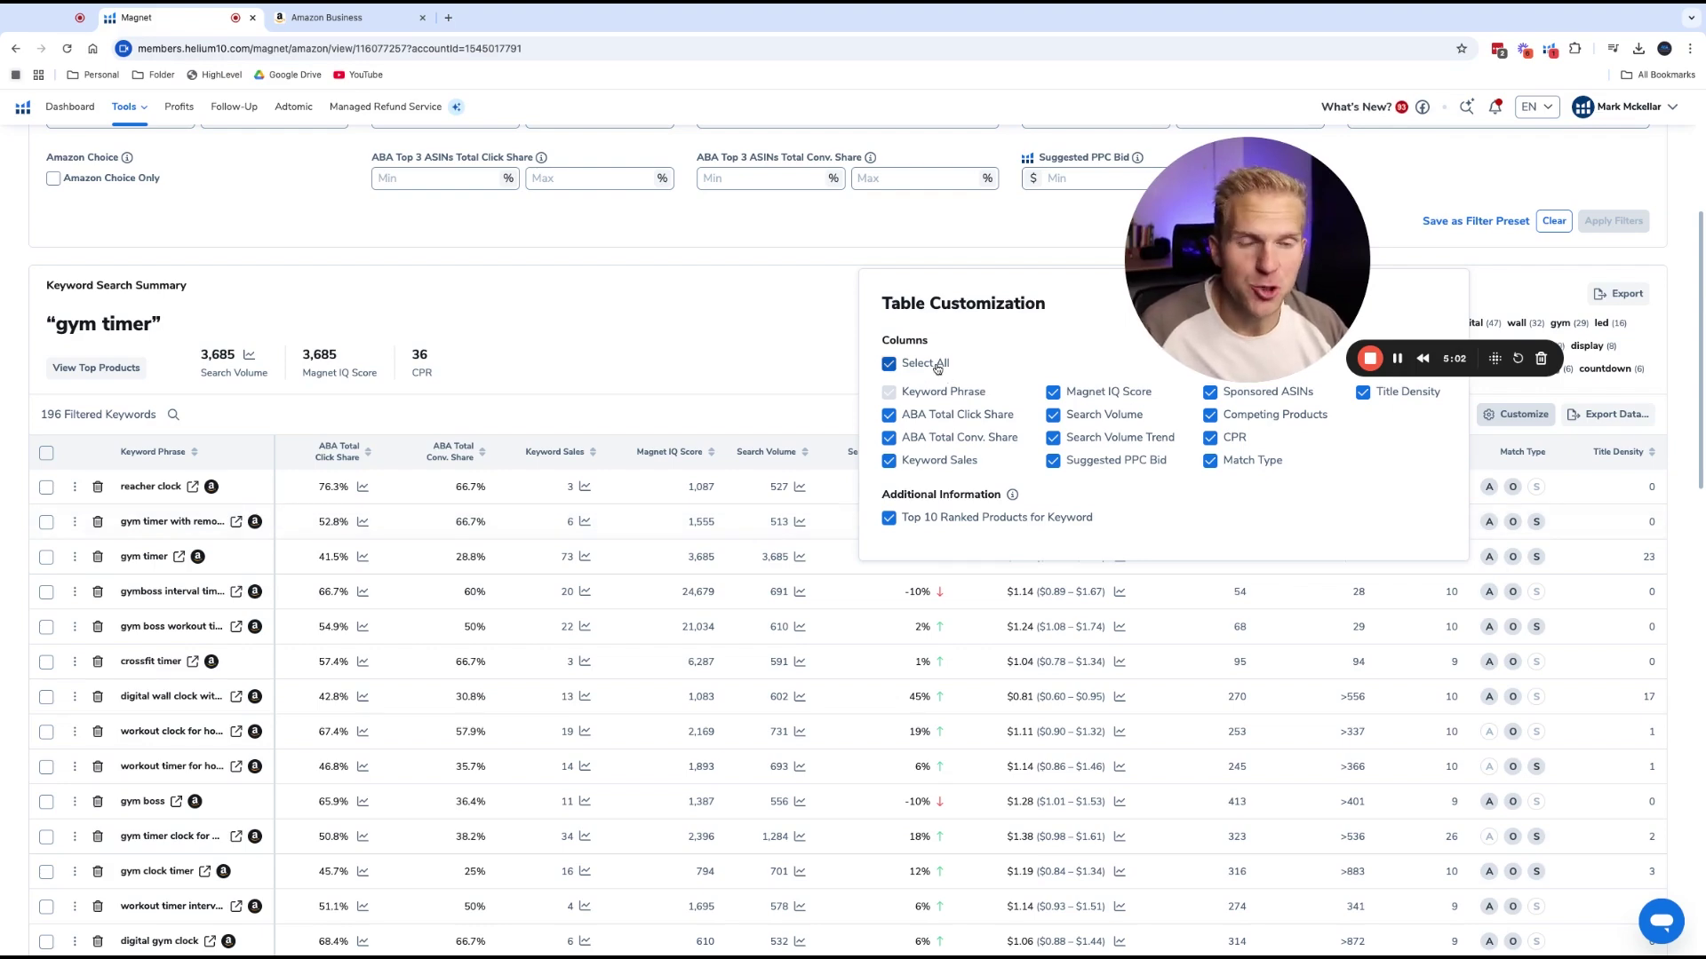
click(890, 364)
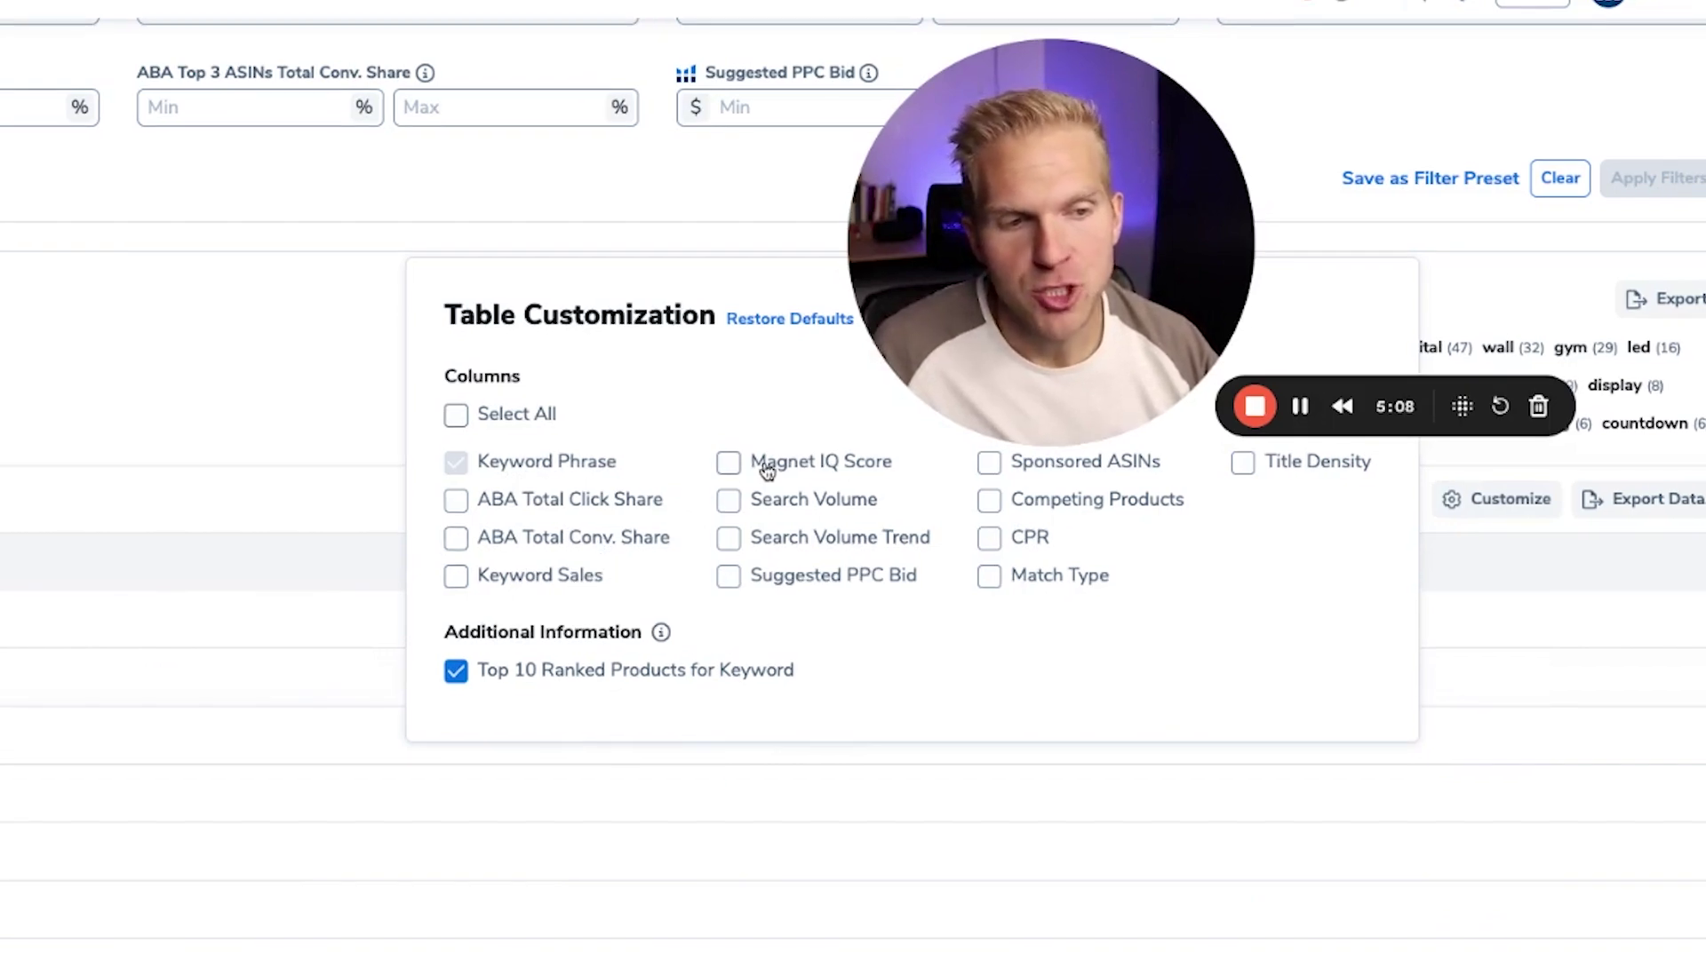
click(767, 469)
click(758, 503)
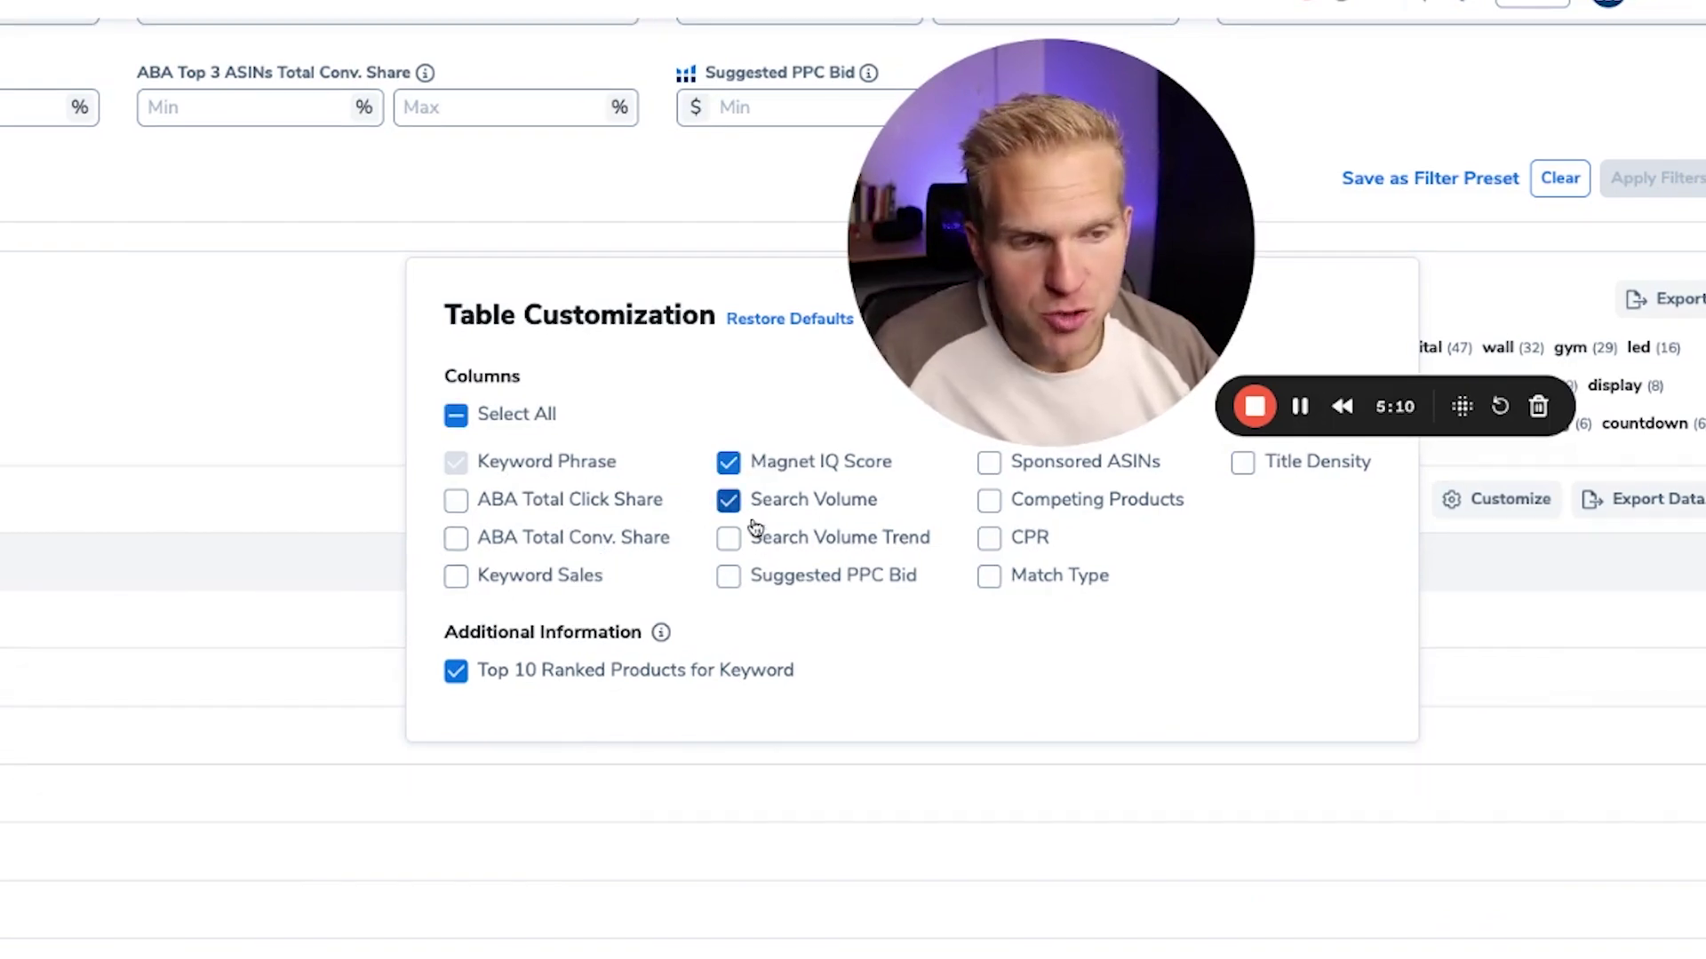
click(761, 549)
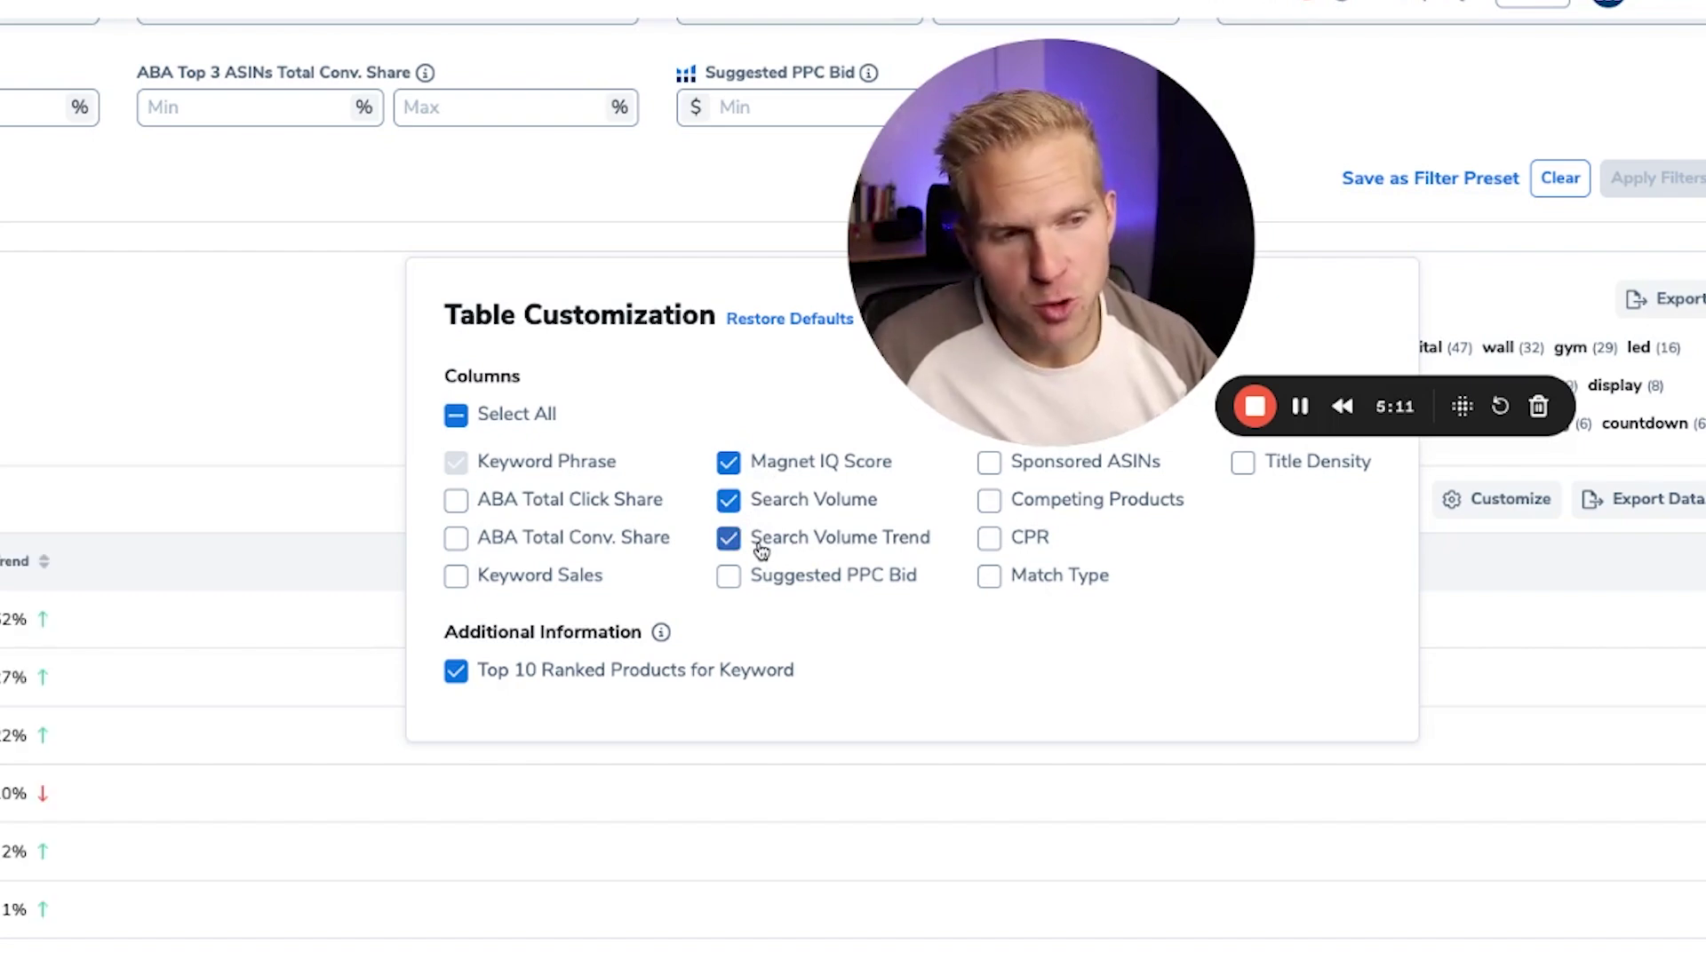
click(1067, 507)
click(1033, 535)
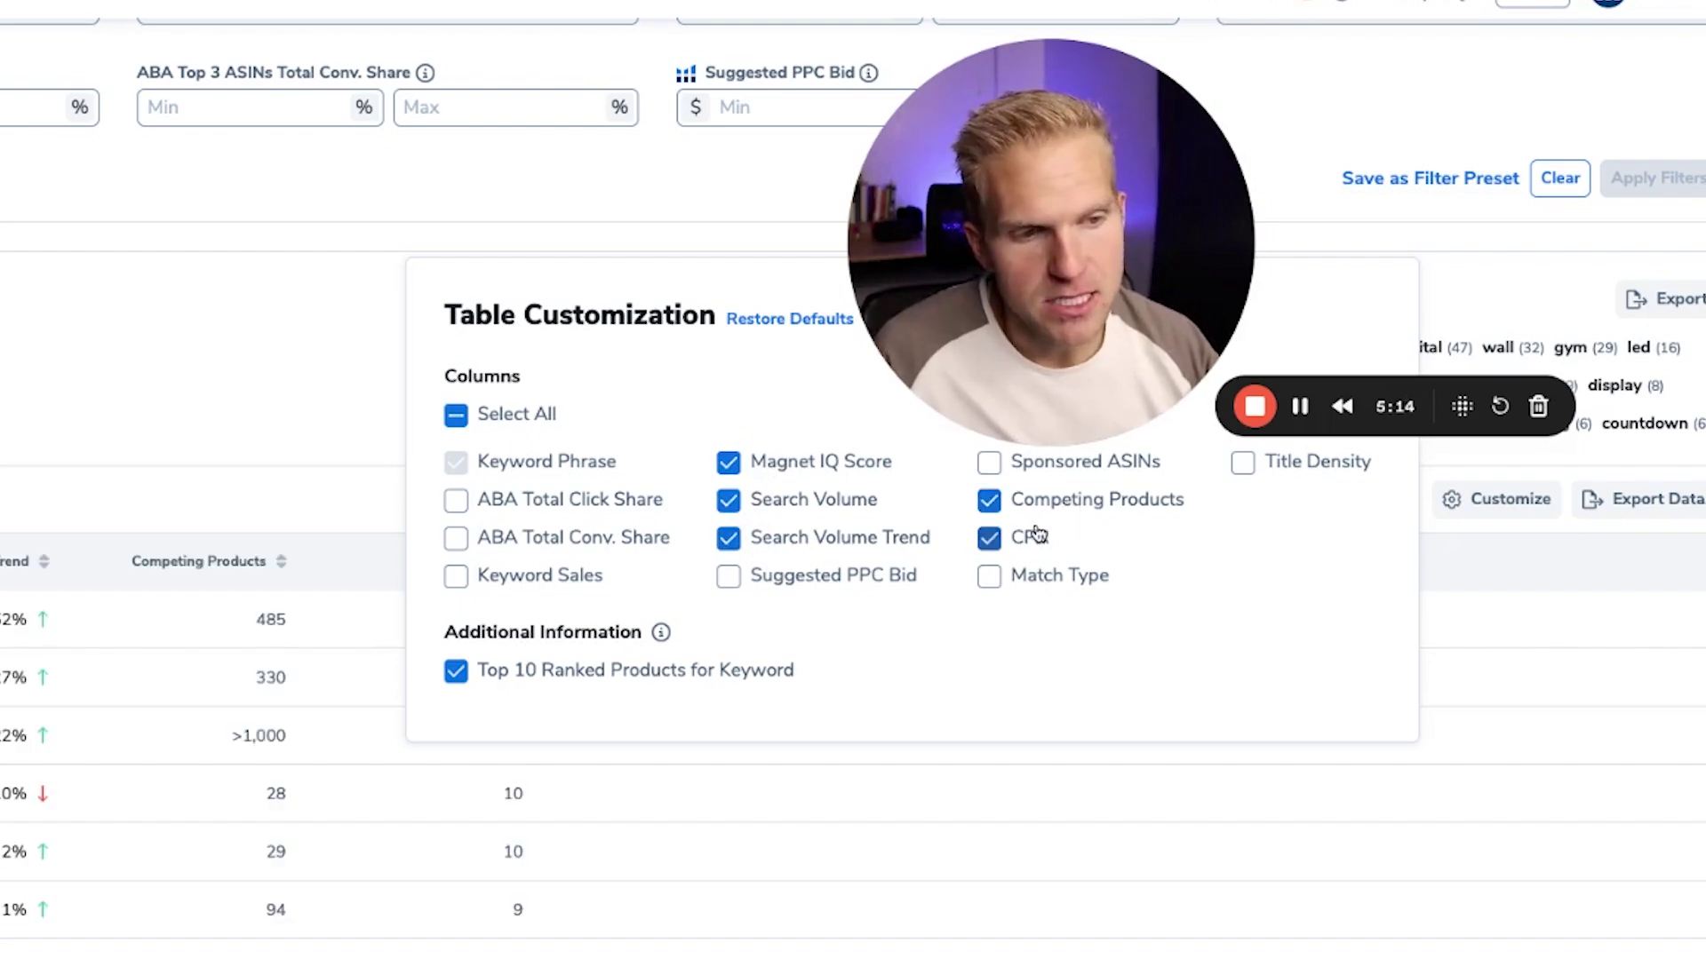
click(378, 435)
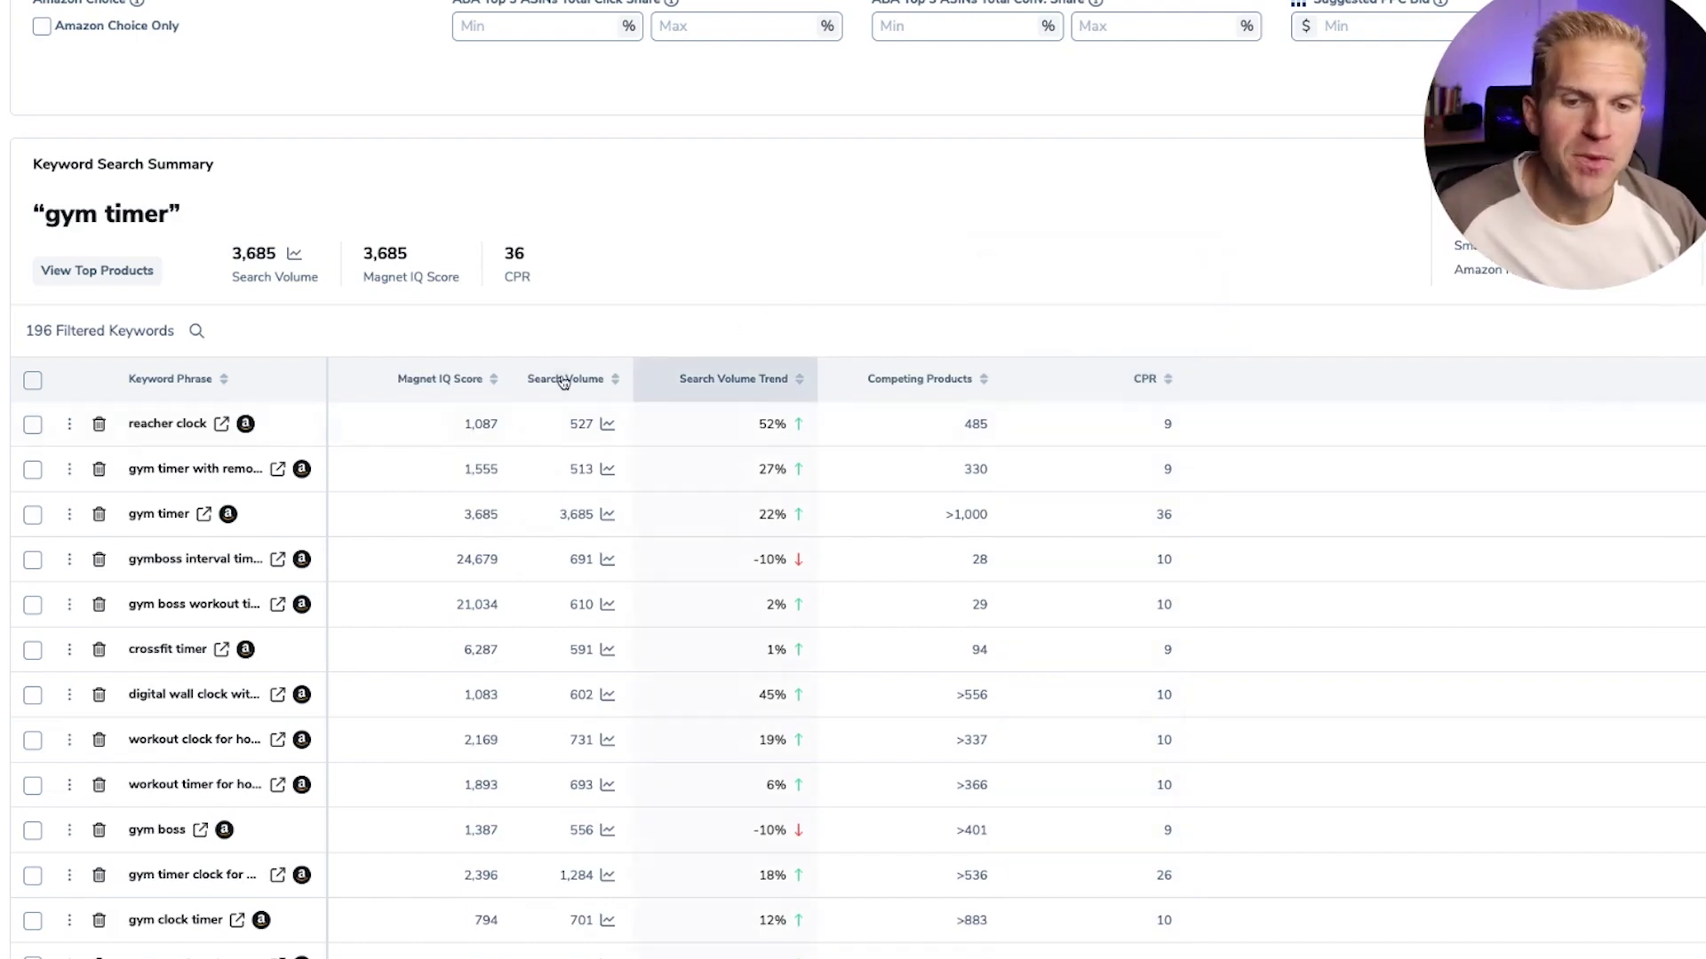
Sort the keywords by Search Volume, then by Magnet IQ Score, highest first
mouse_move(565, 381)
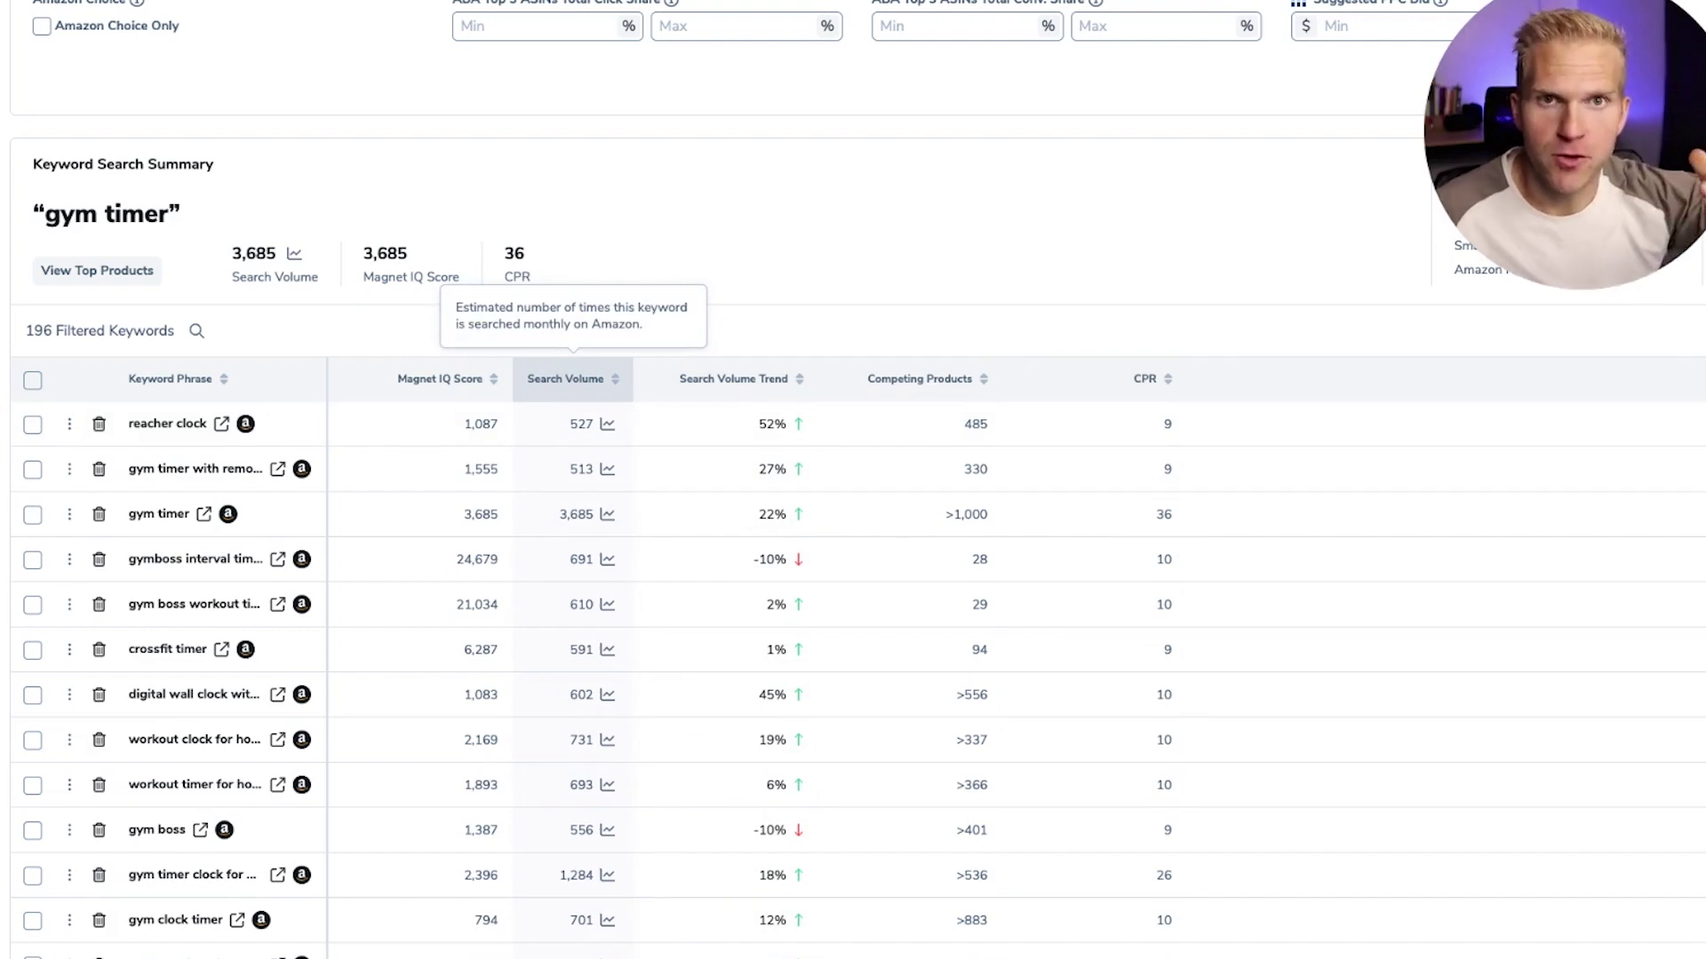
click(565, 378)
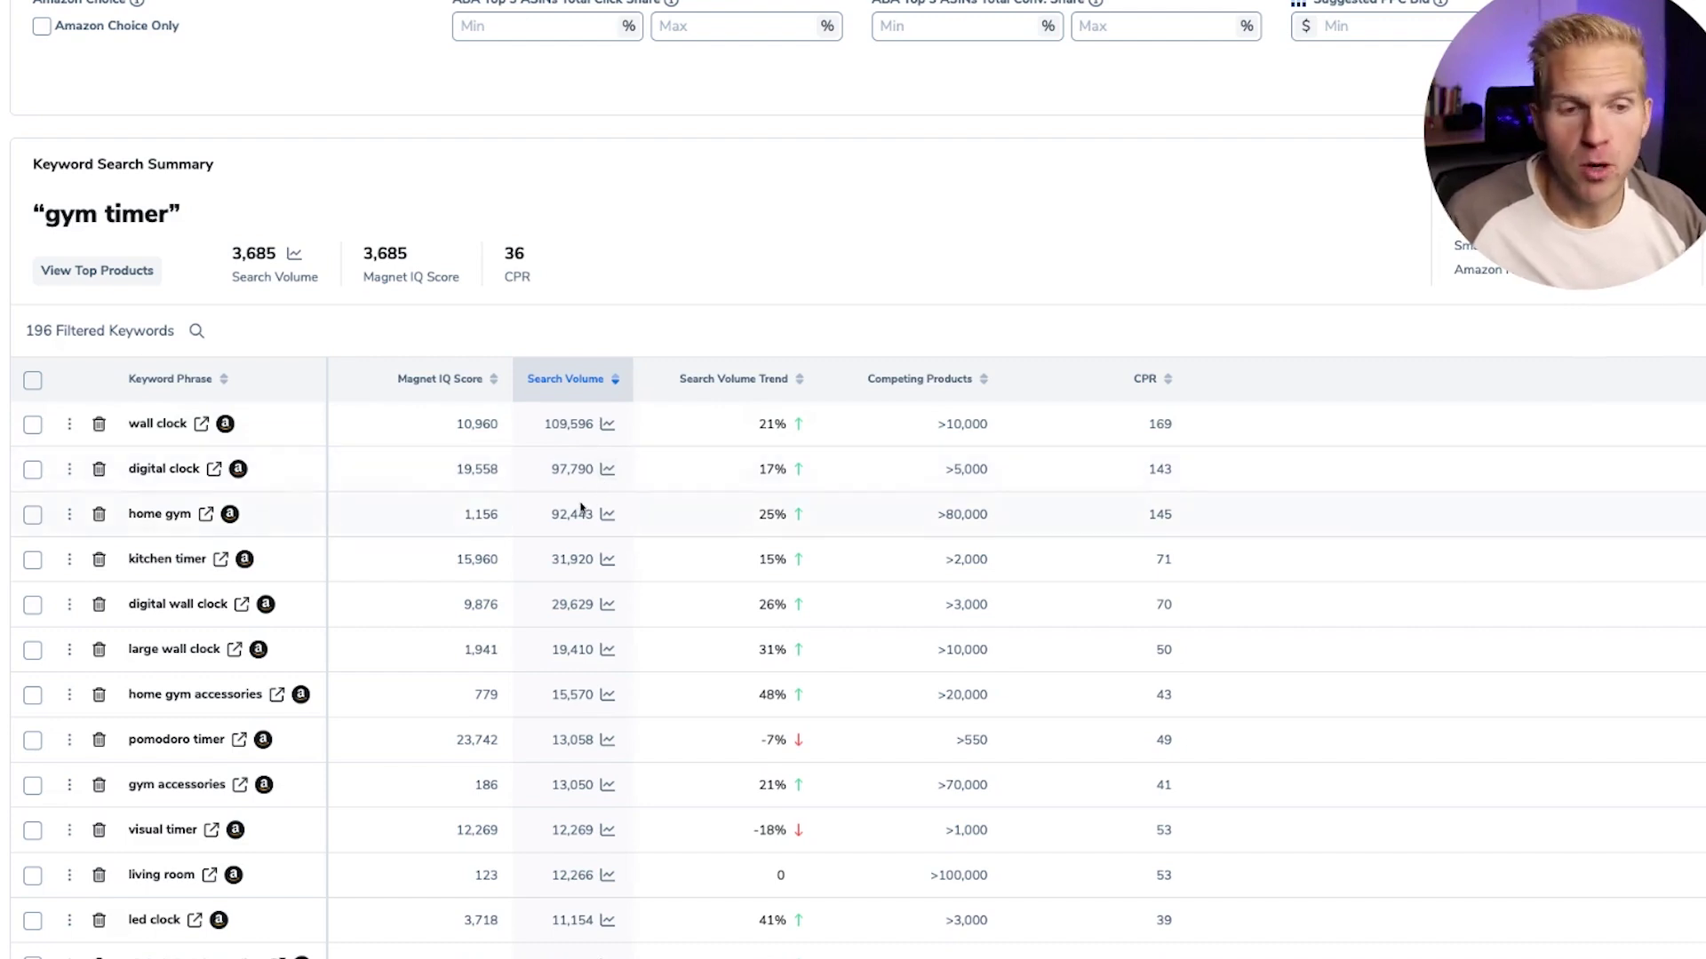
mouse_move(898, 401)
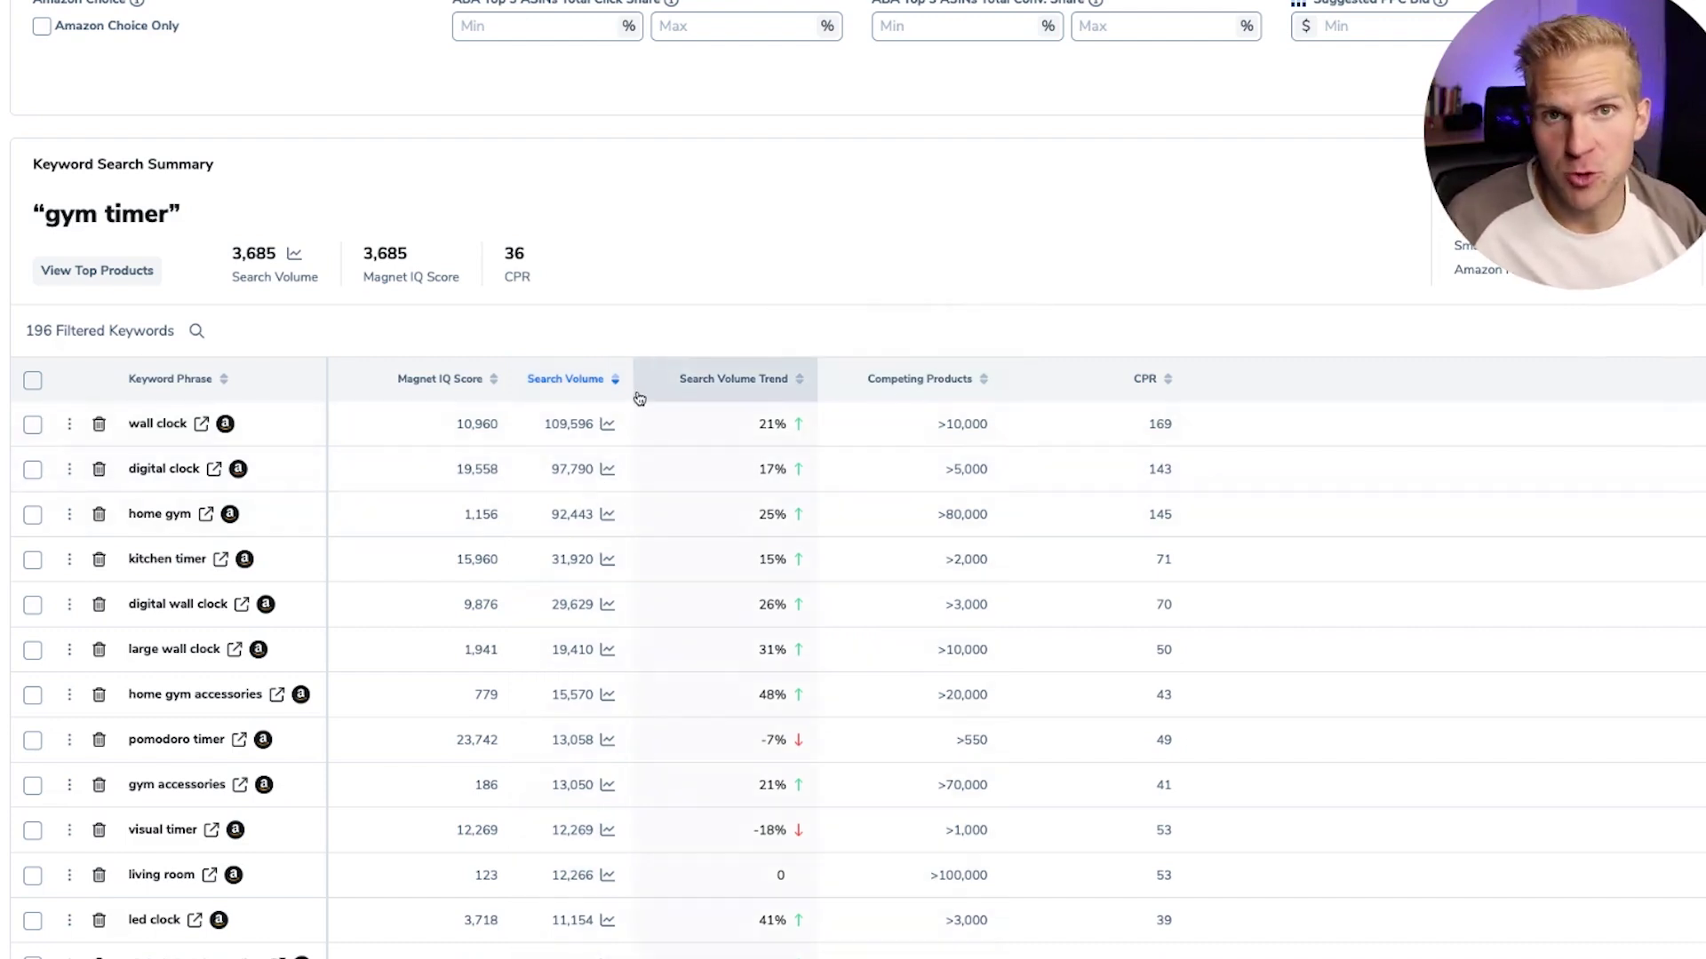
mouse_move(639, 405)
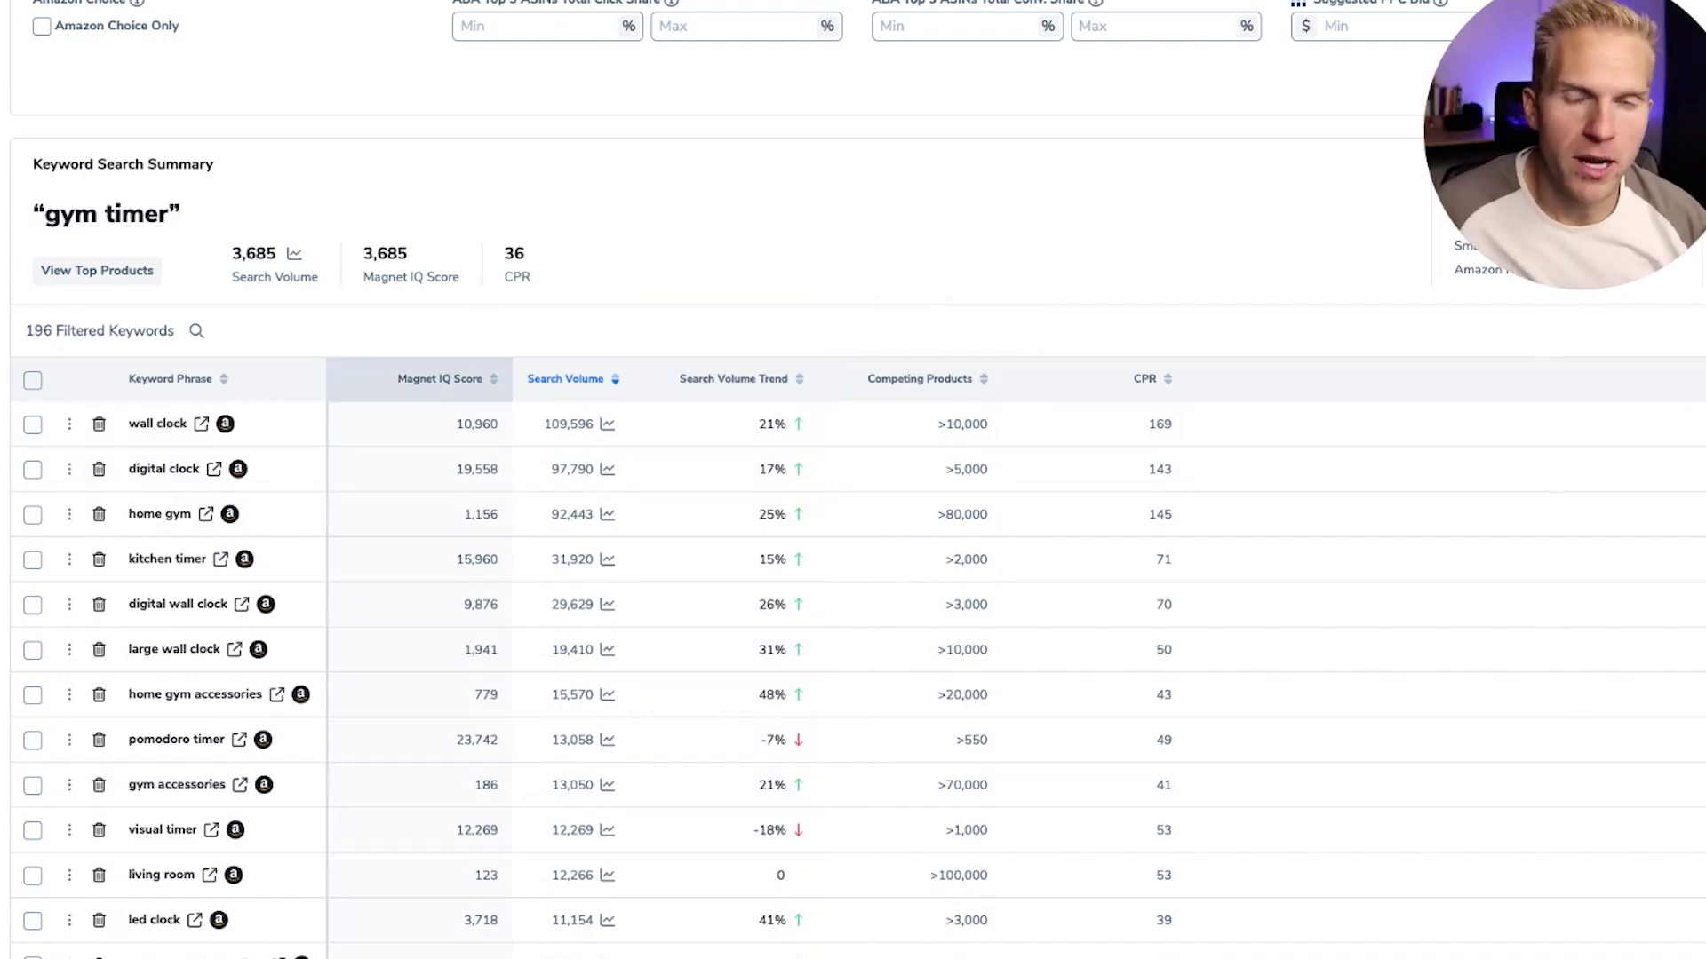
mouse_move(488, 392)
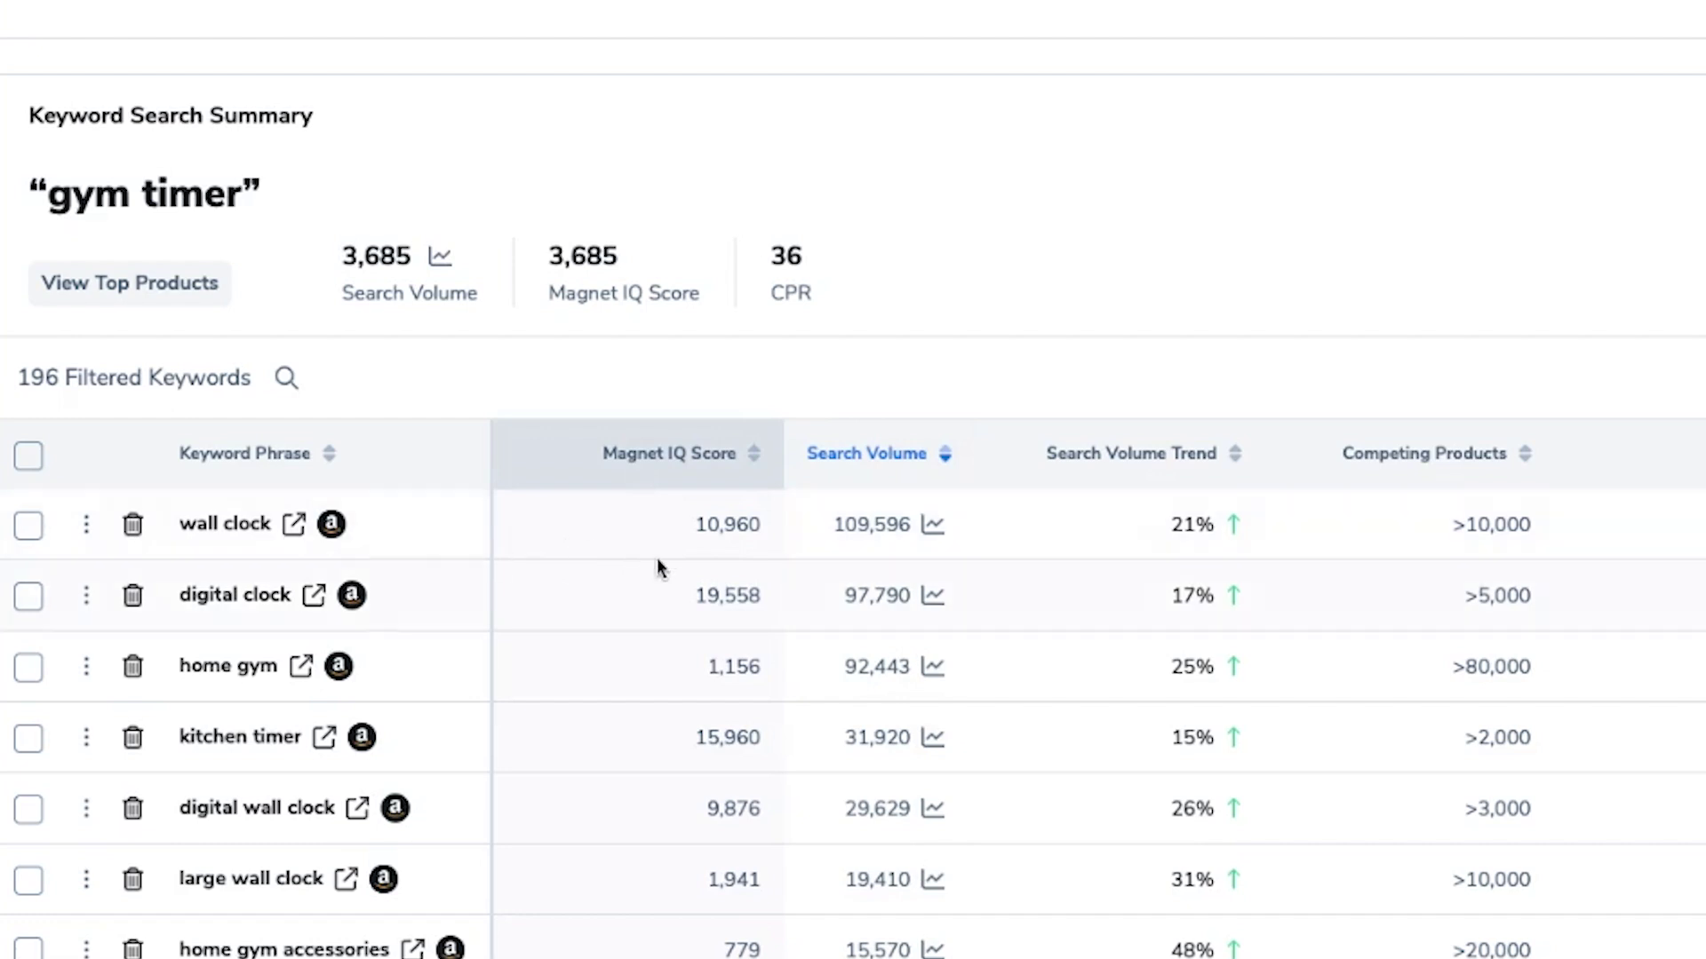
click(683, 468)
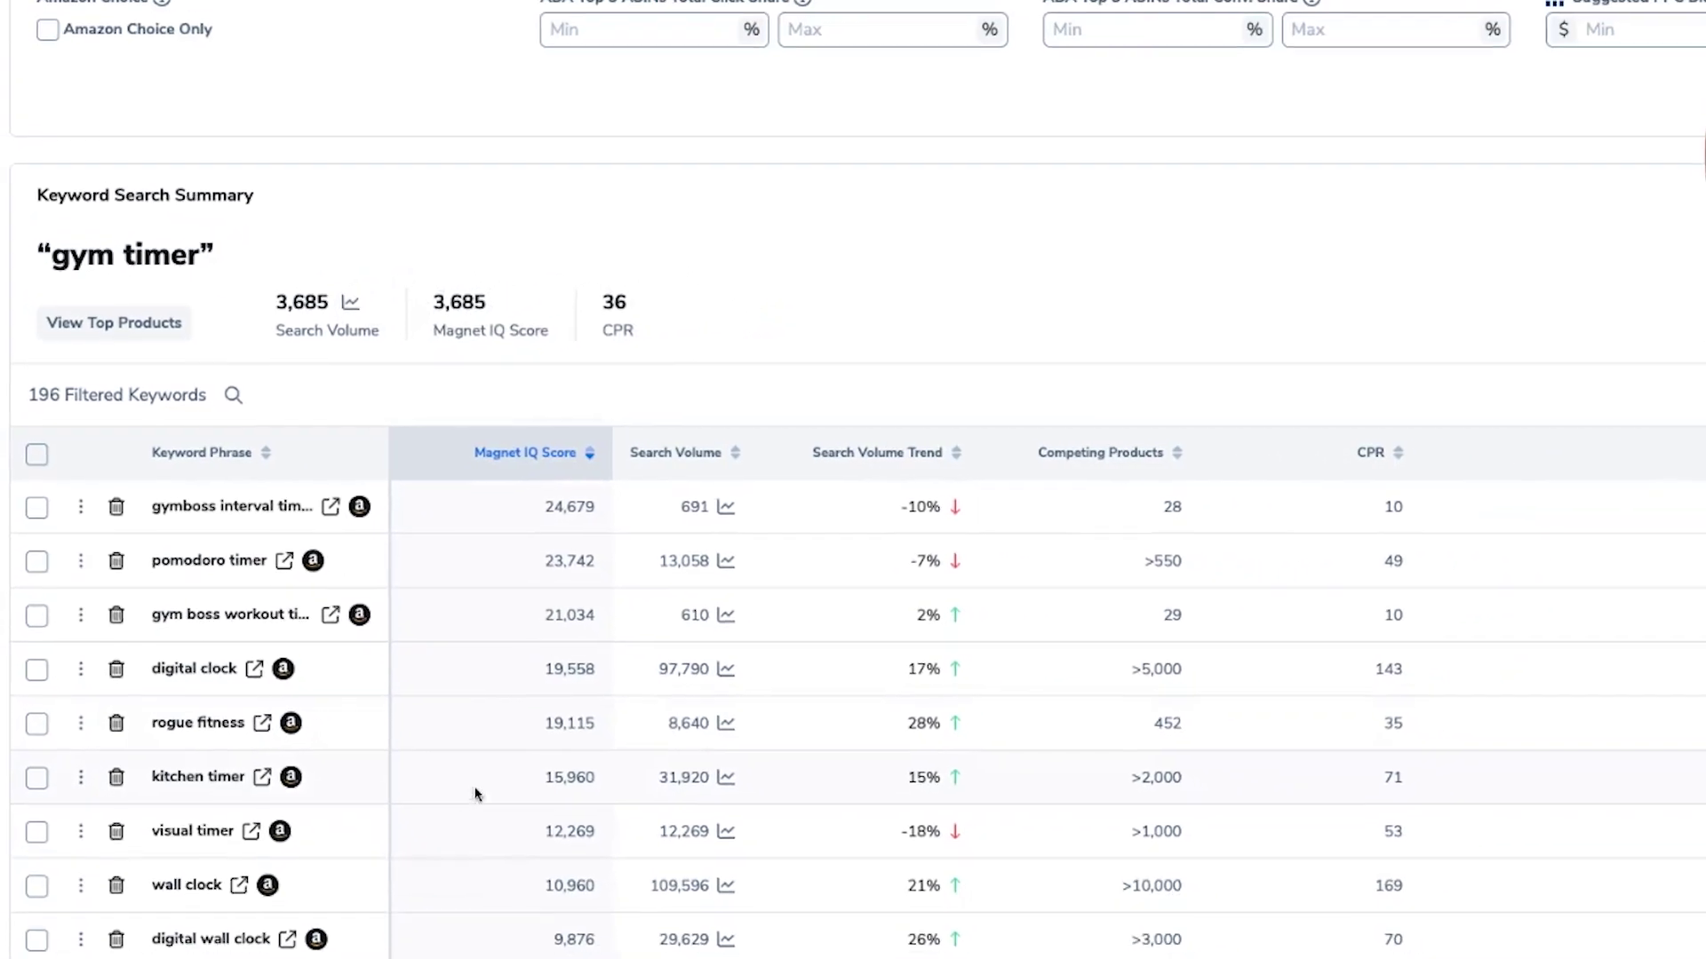
mouse_move(202, 722)
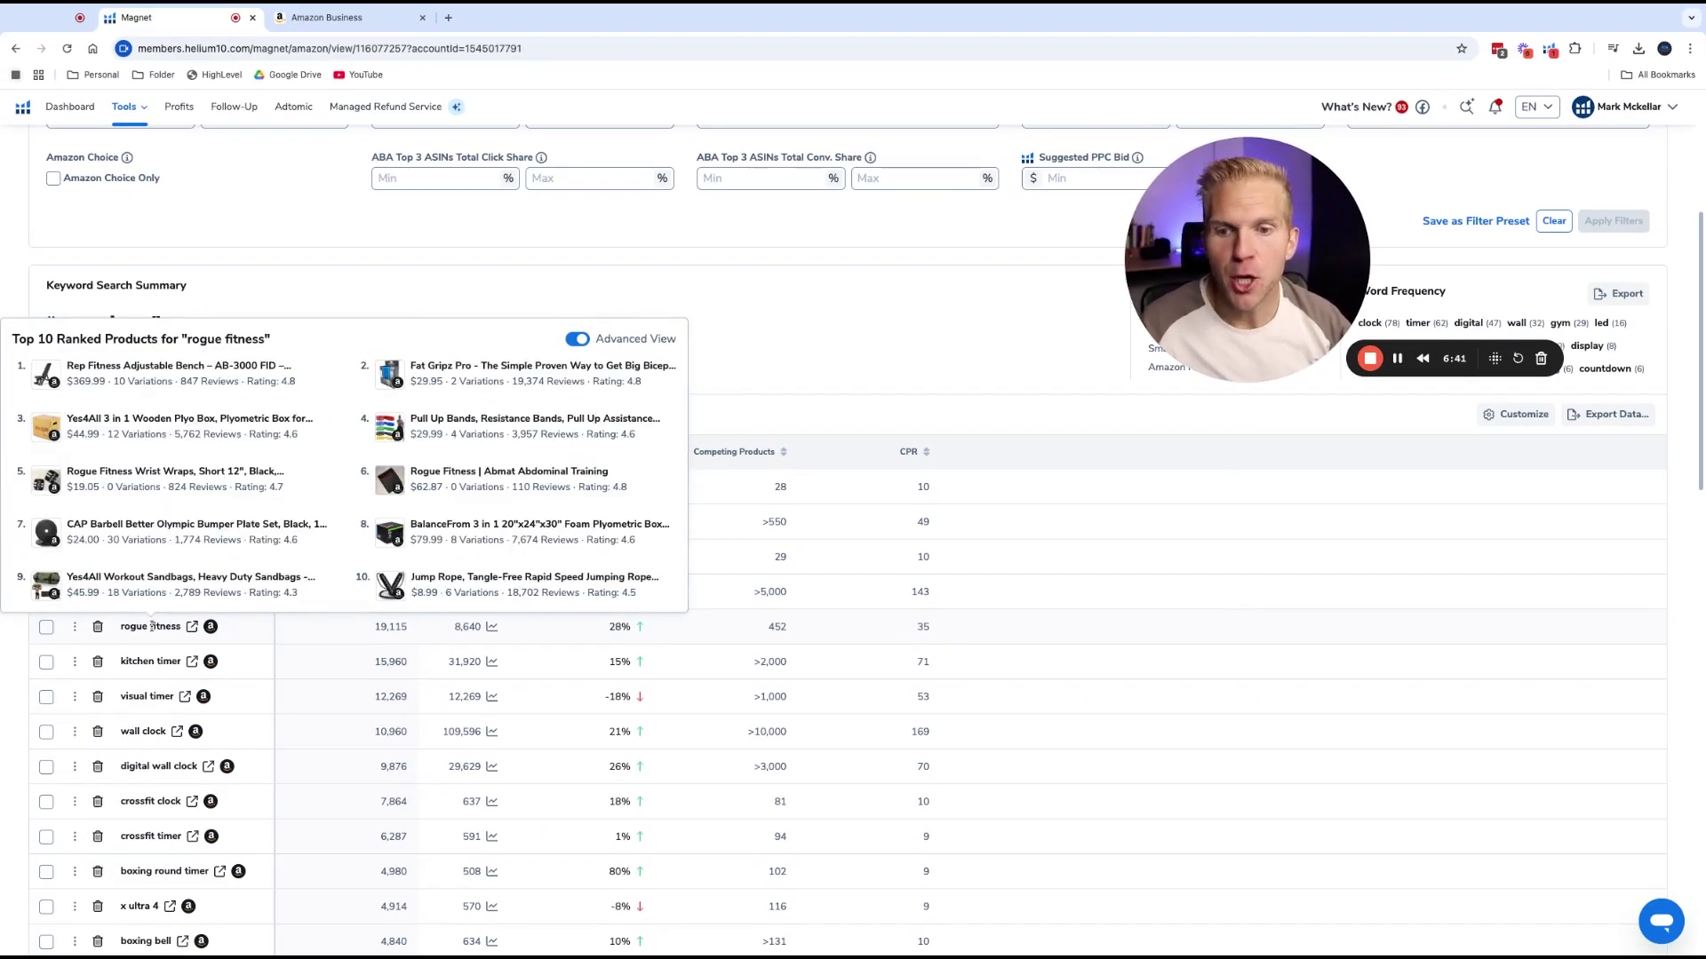
Close the Top 10 Ranked Products popup and browse the keyword rows back to the summary
click(777, 314)
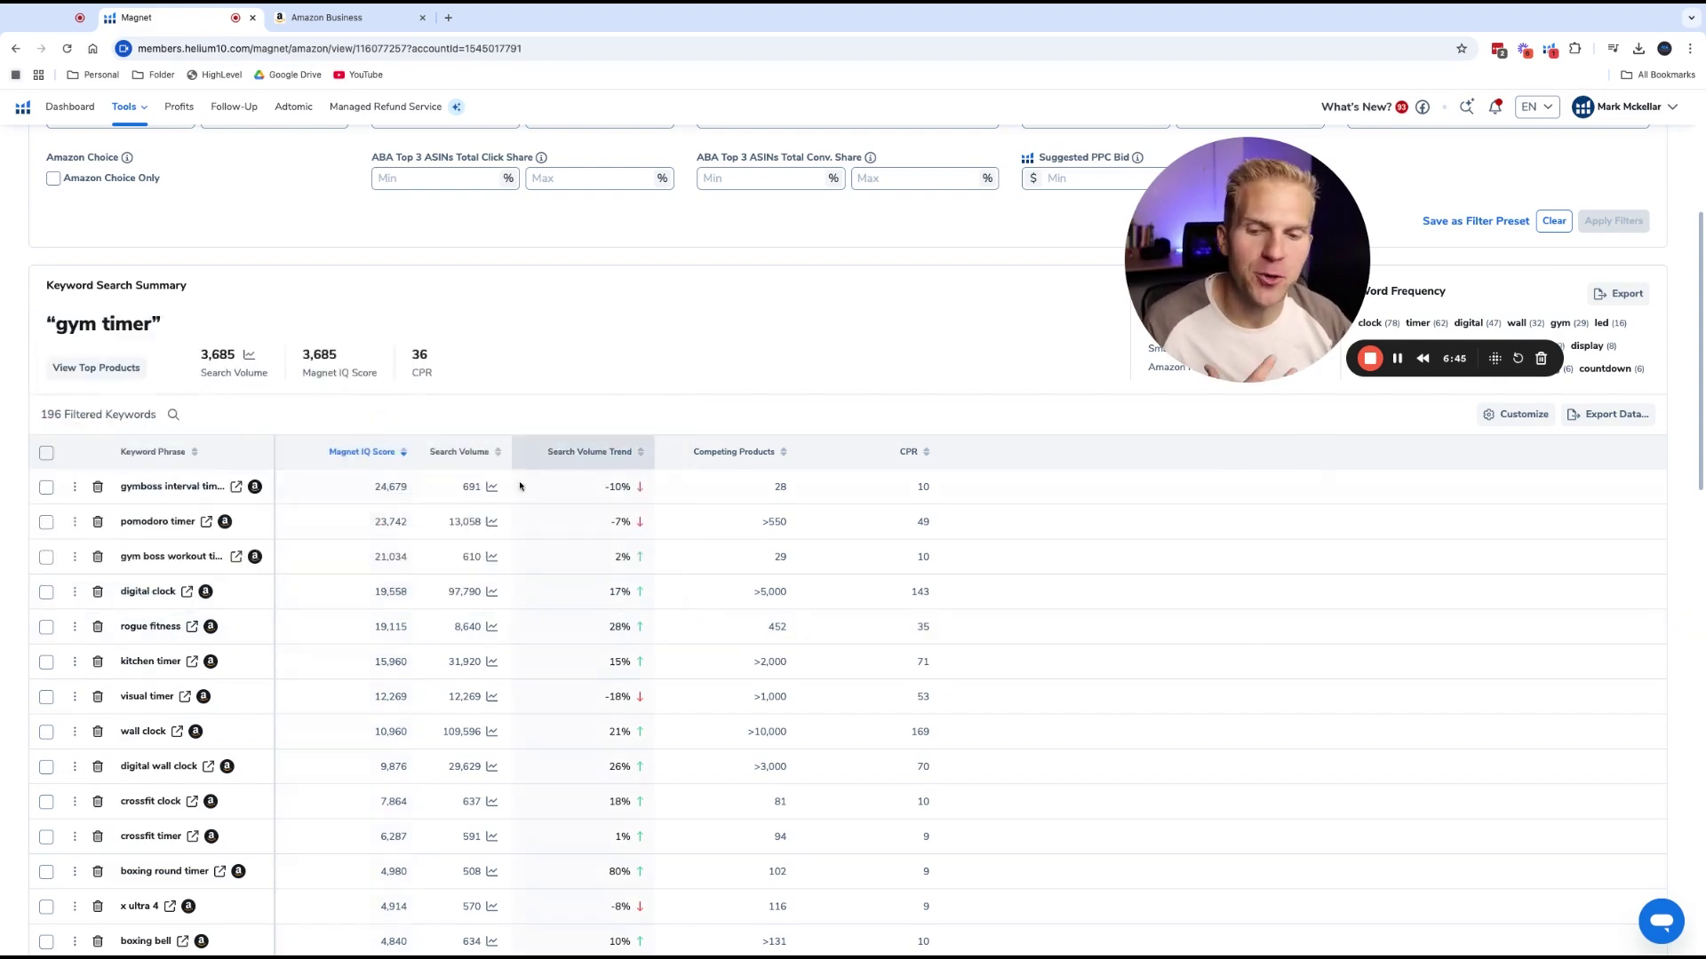
scroll(519, 486, down, 1)
mouse_move(151, 675)
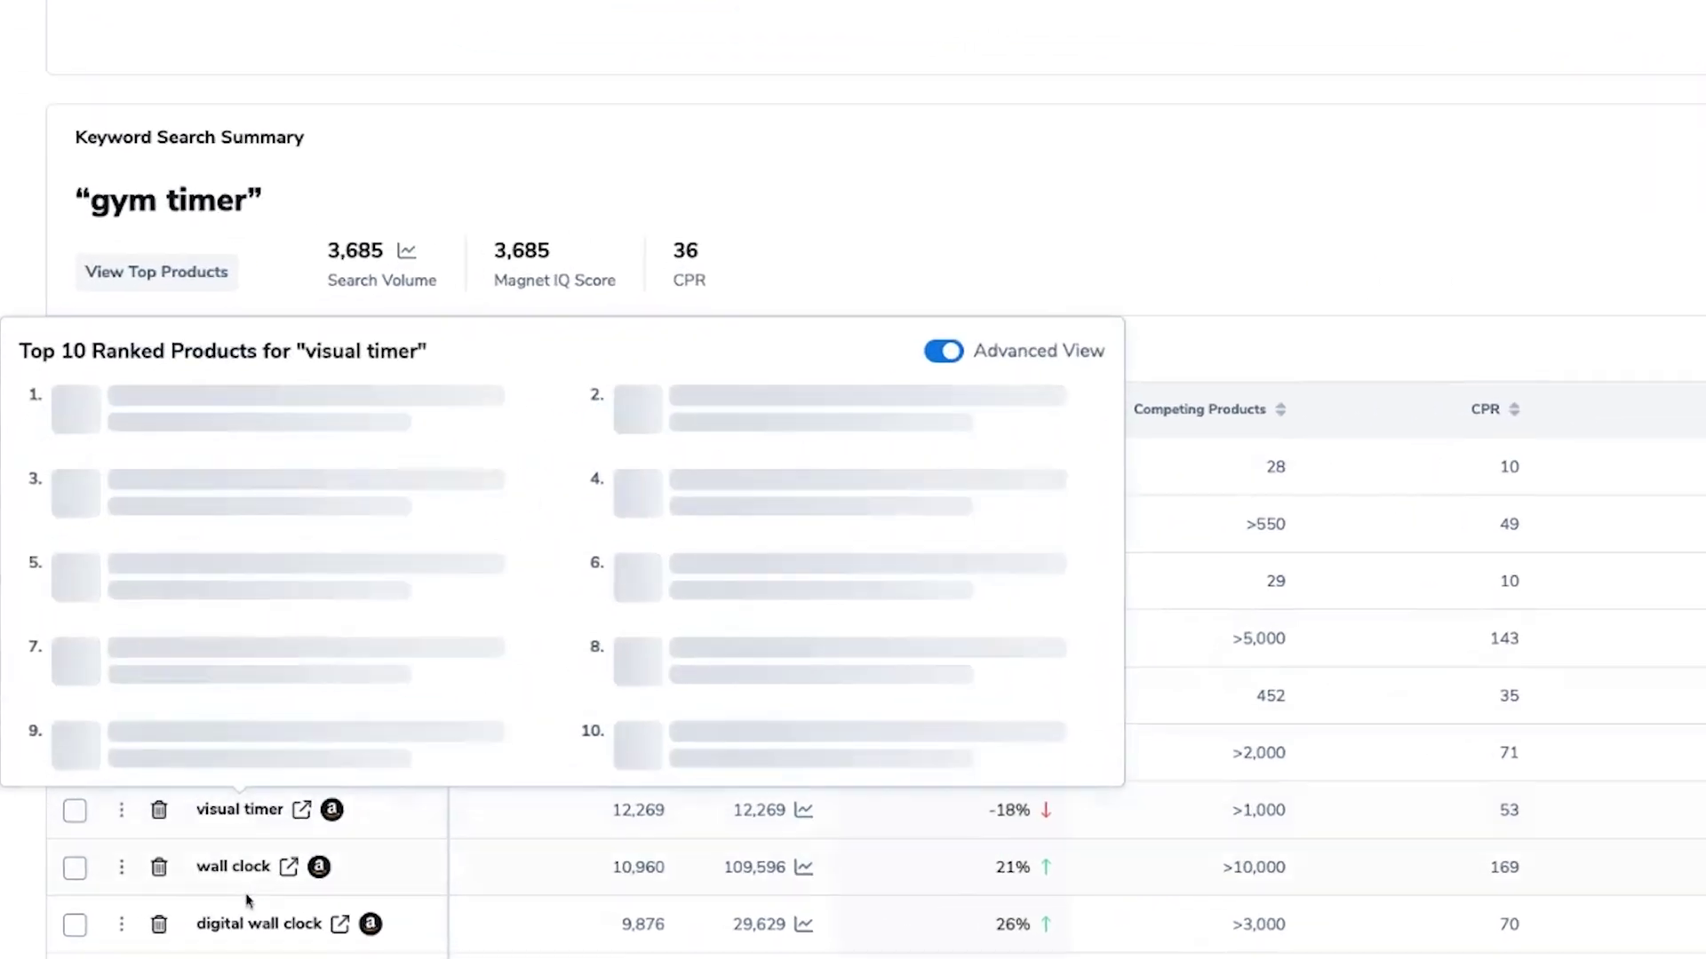
mouse_move(249, 924)
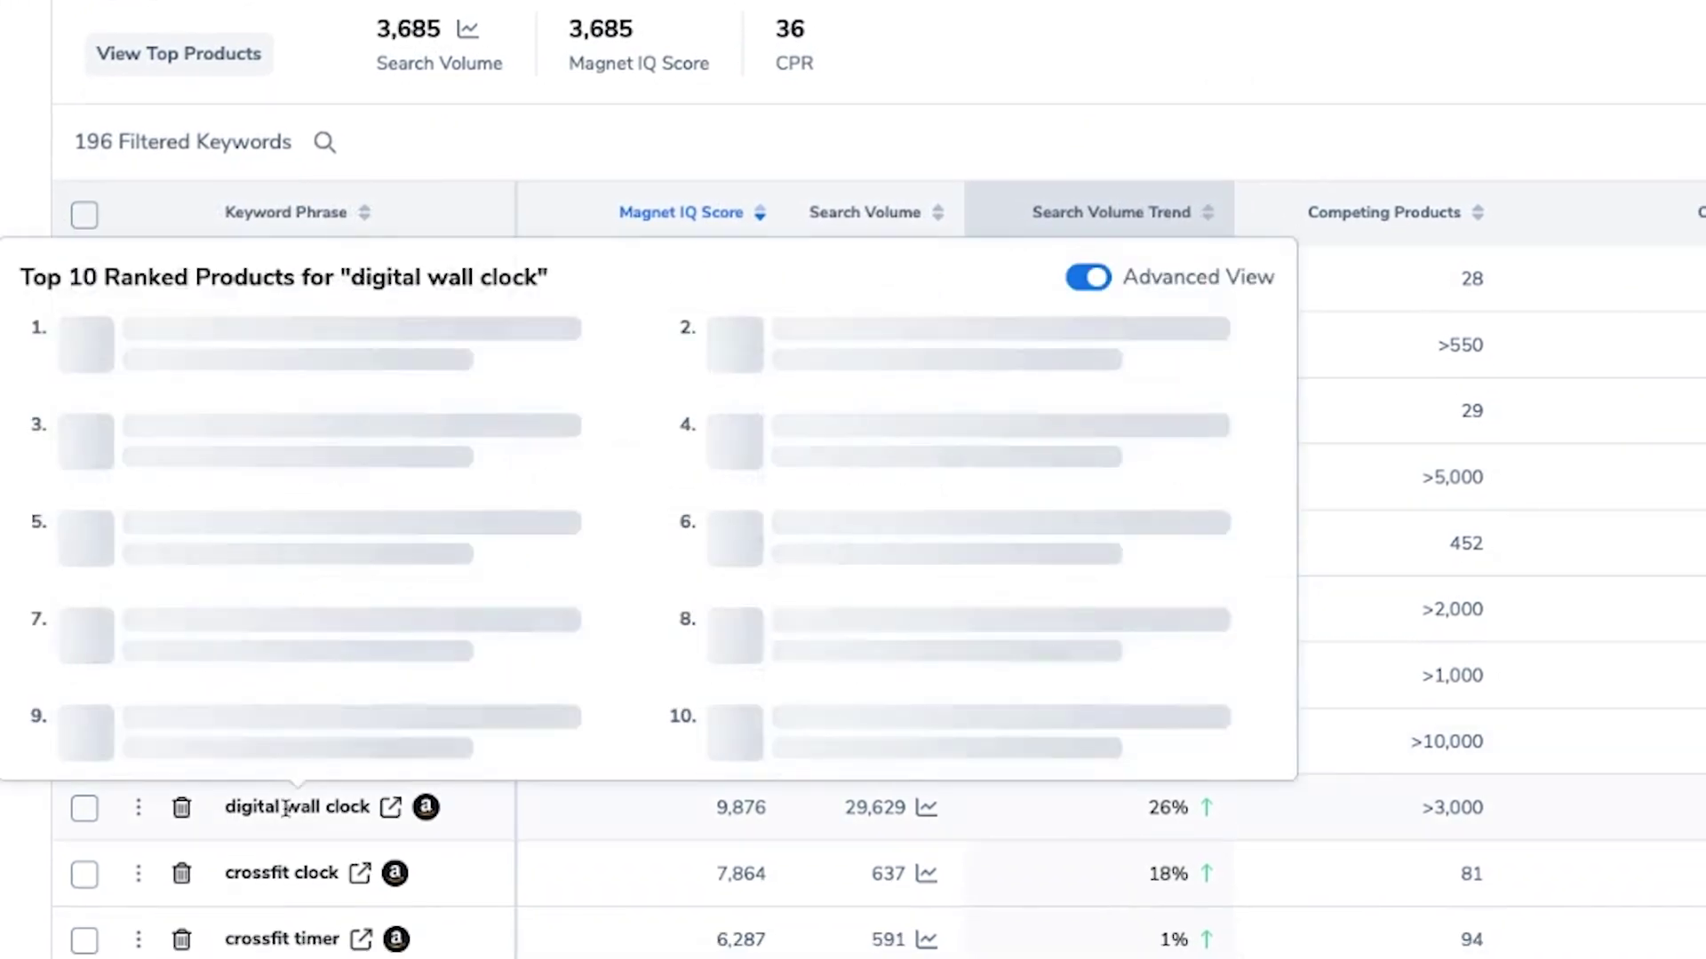
scroll(530, 842, down, 1)
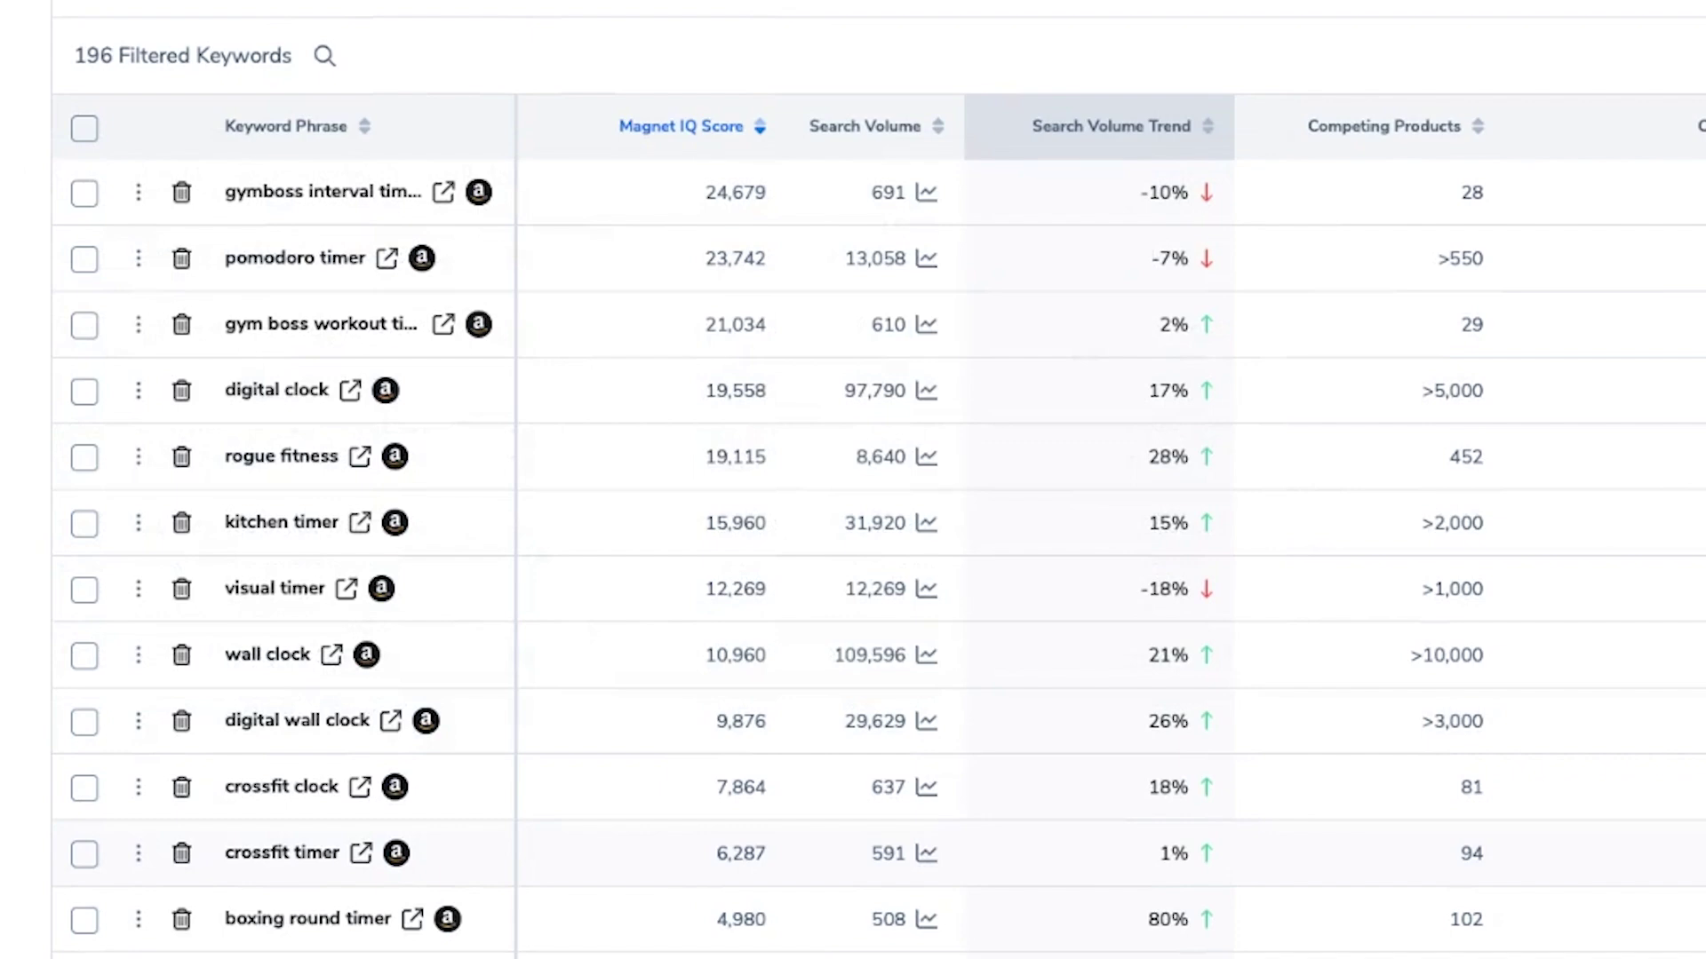
scroll(415, 319, up, 3)
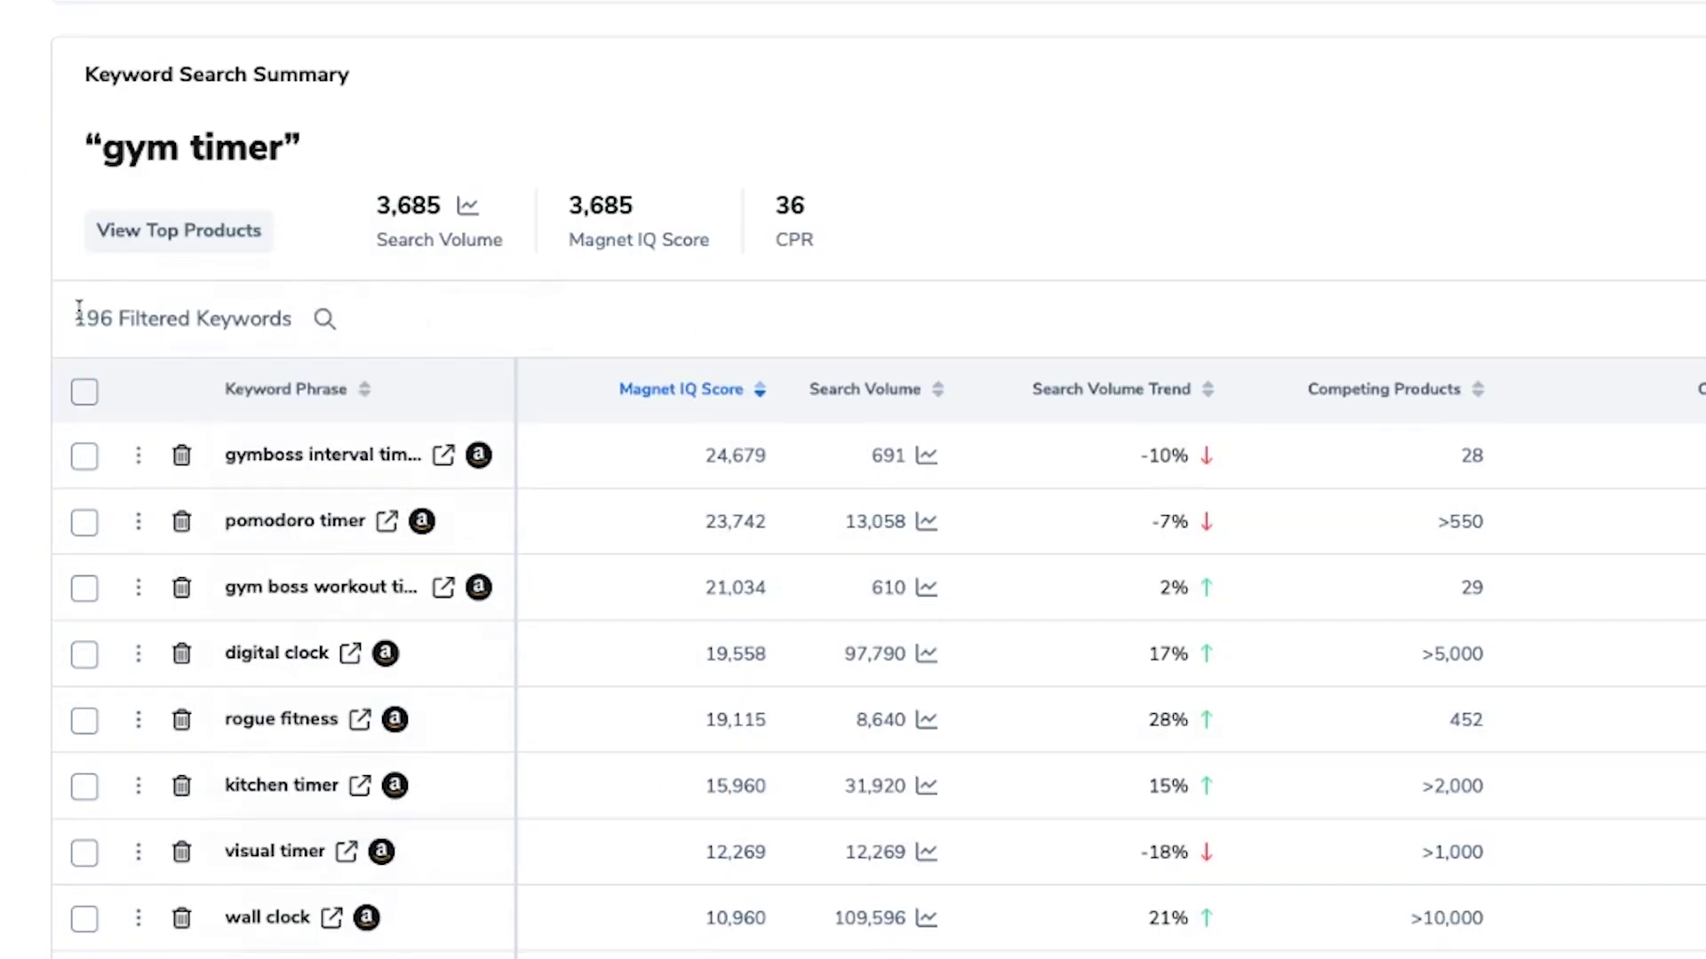
Show 150 keywords per page and select every keyword on the page
drag(79, 315, 293, 318)
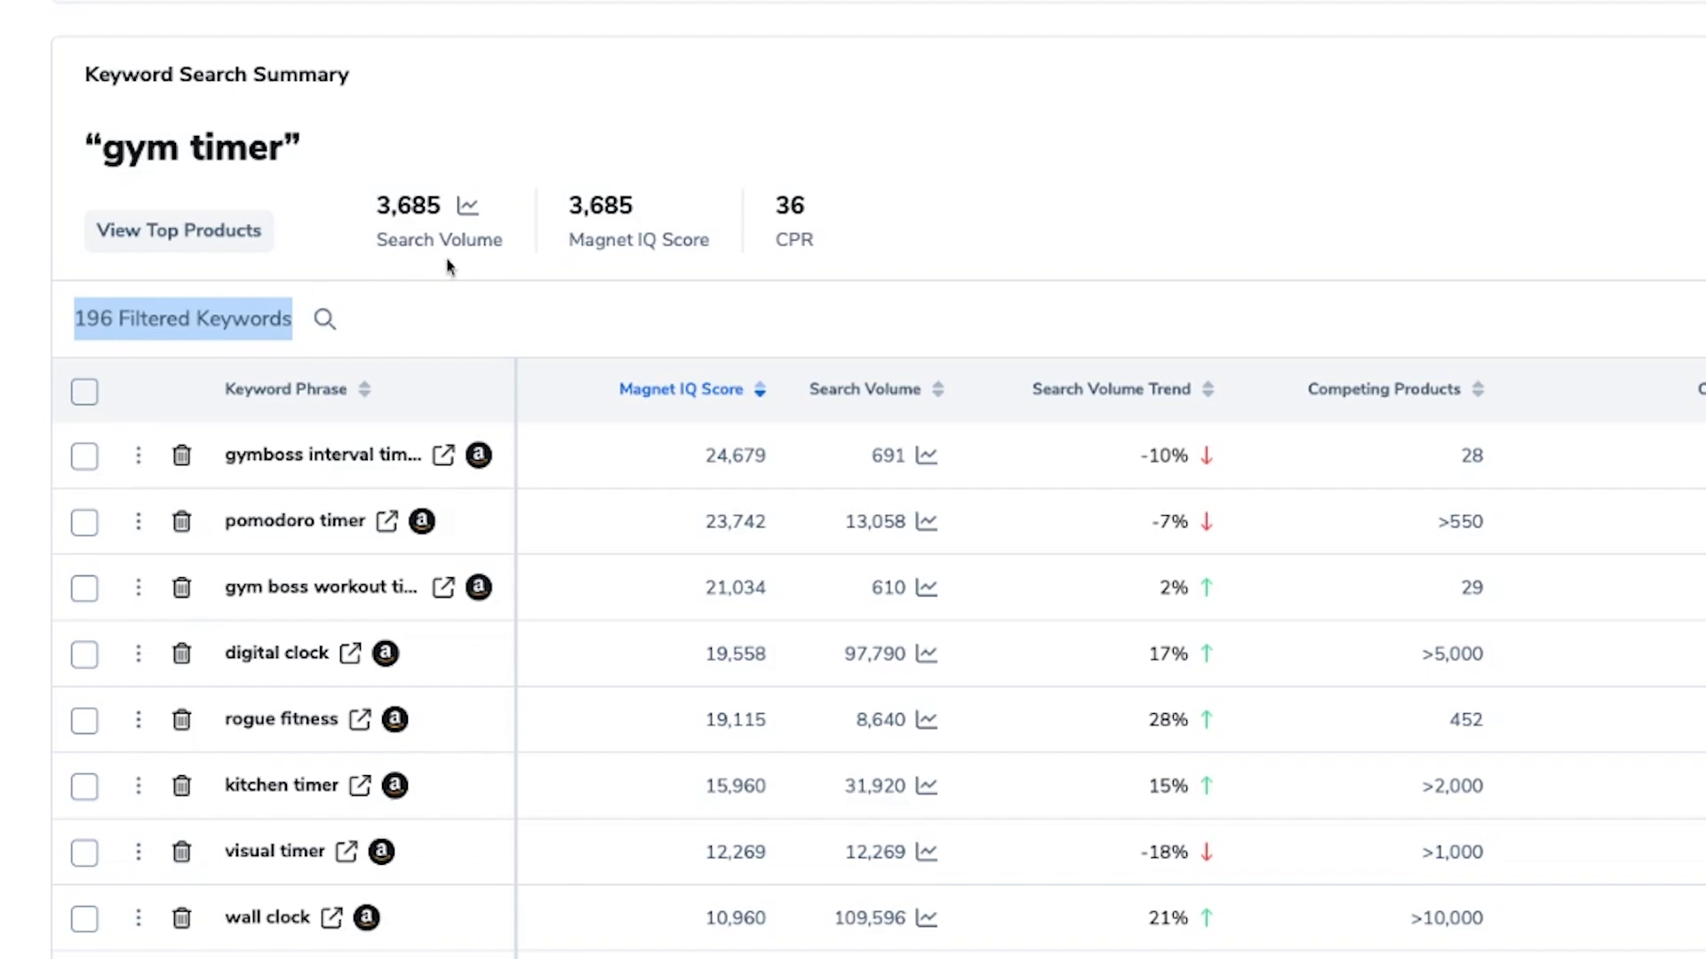
click(548, 311)
scroll(1155, 621, down, 15)
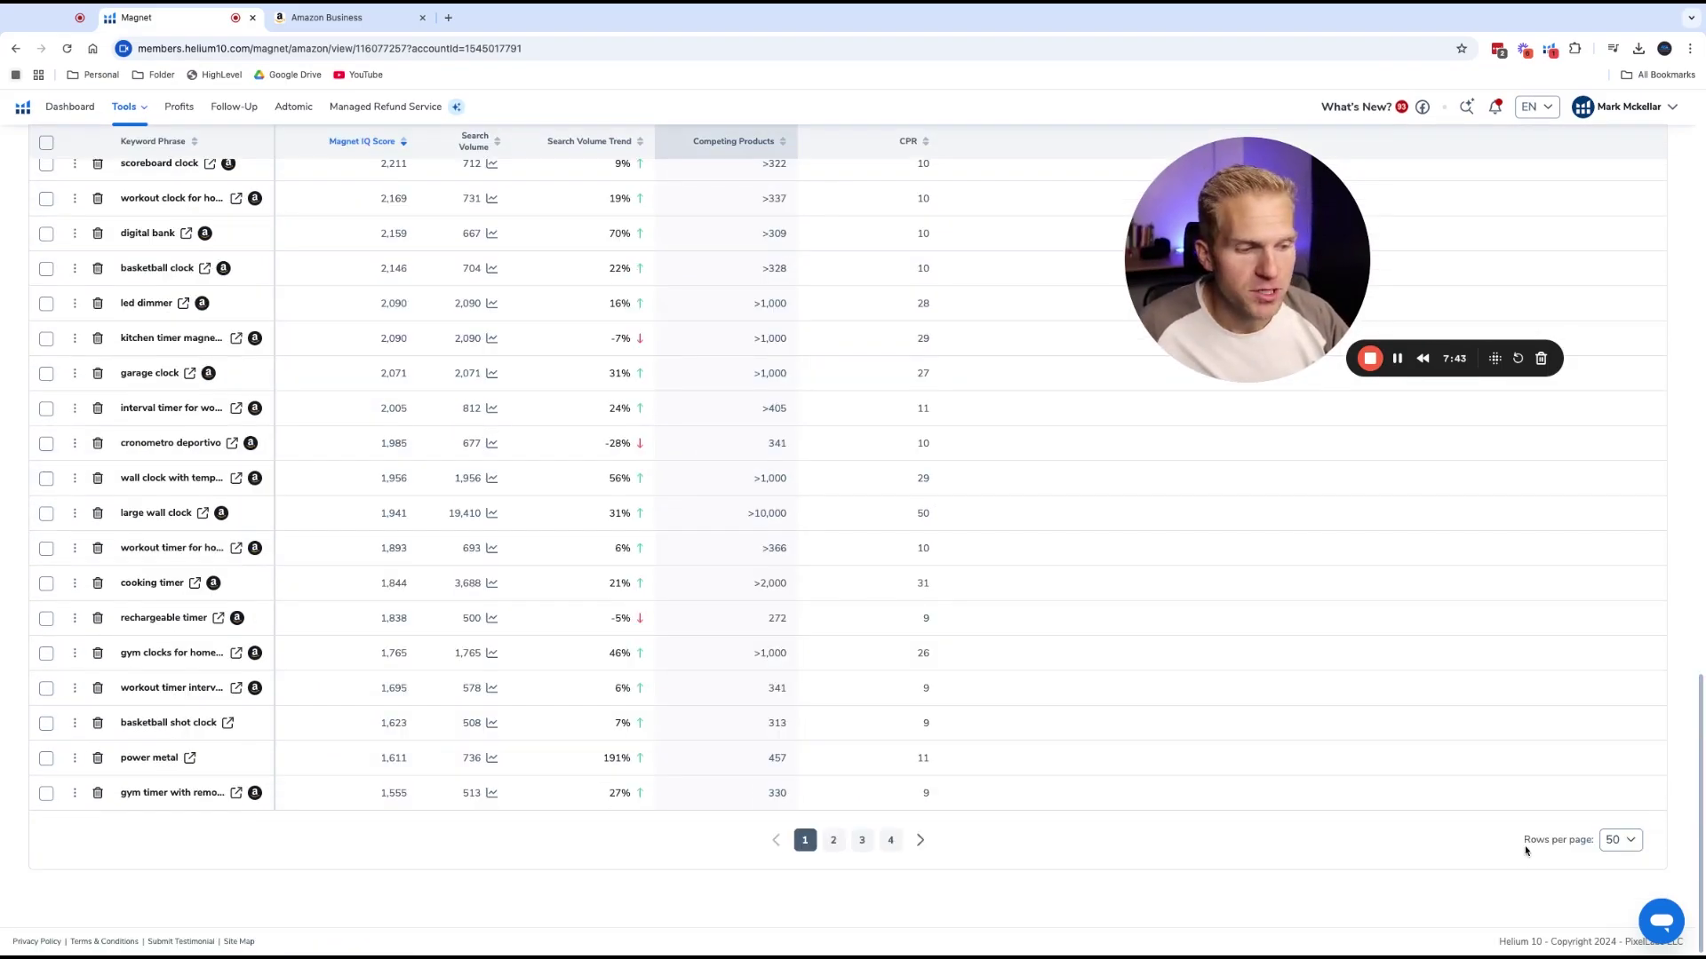
click(1606, 842)
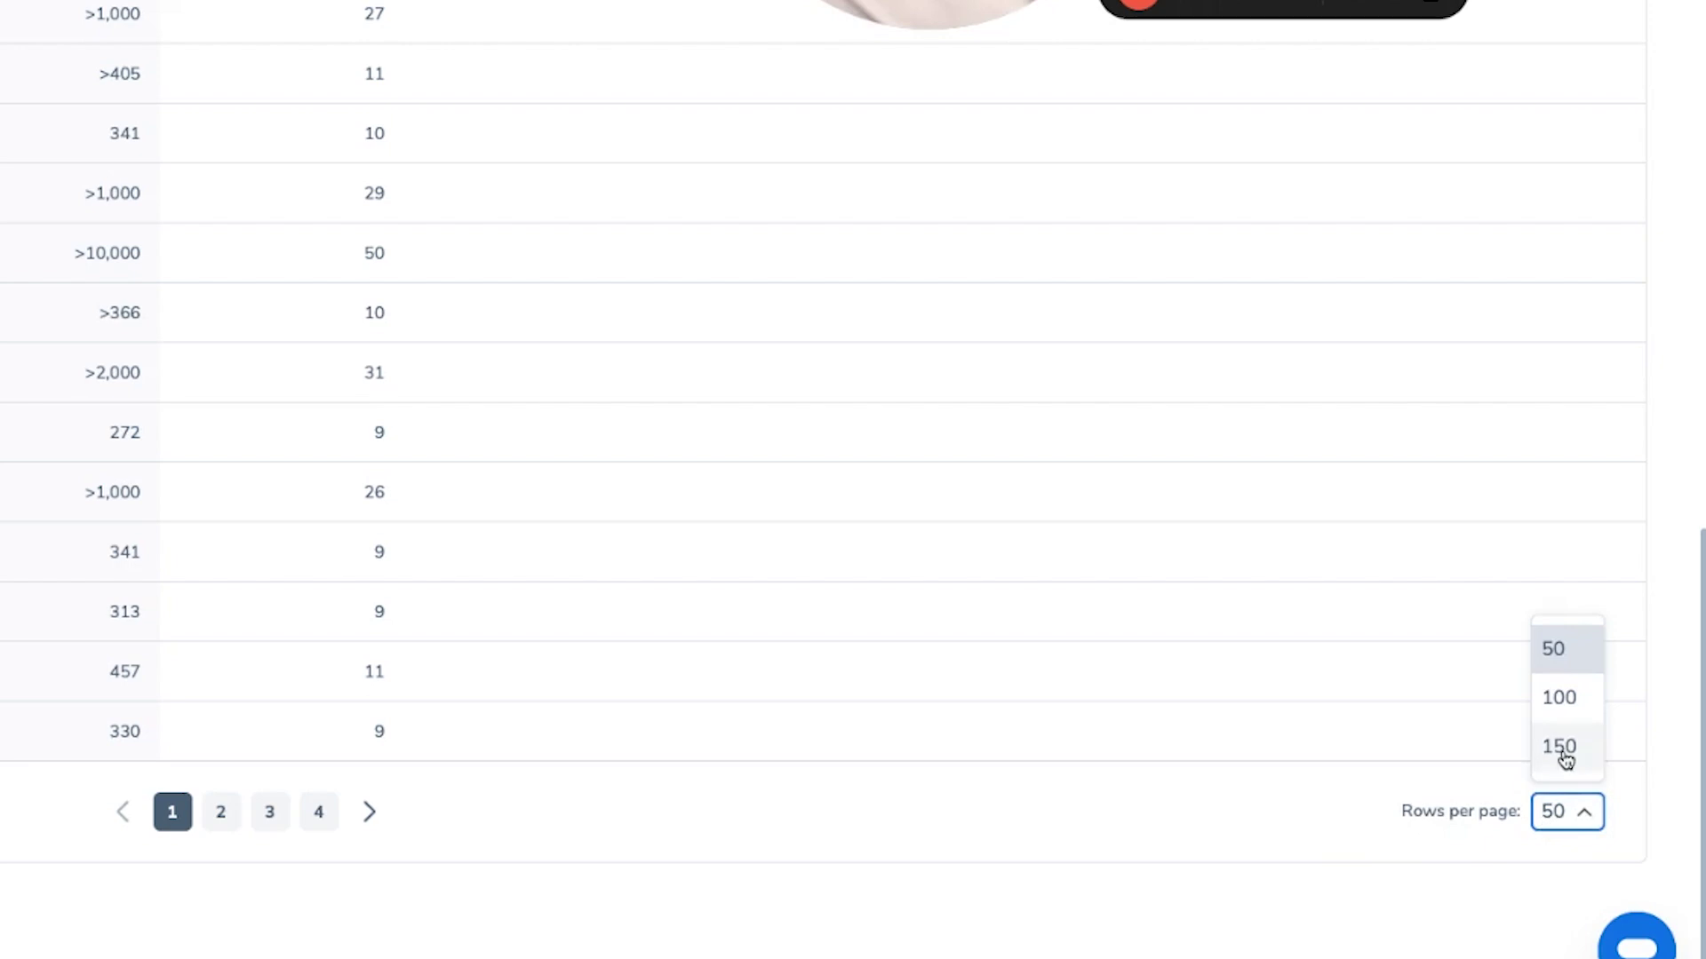
click(1560, 749)
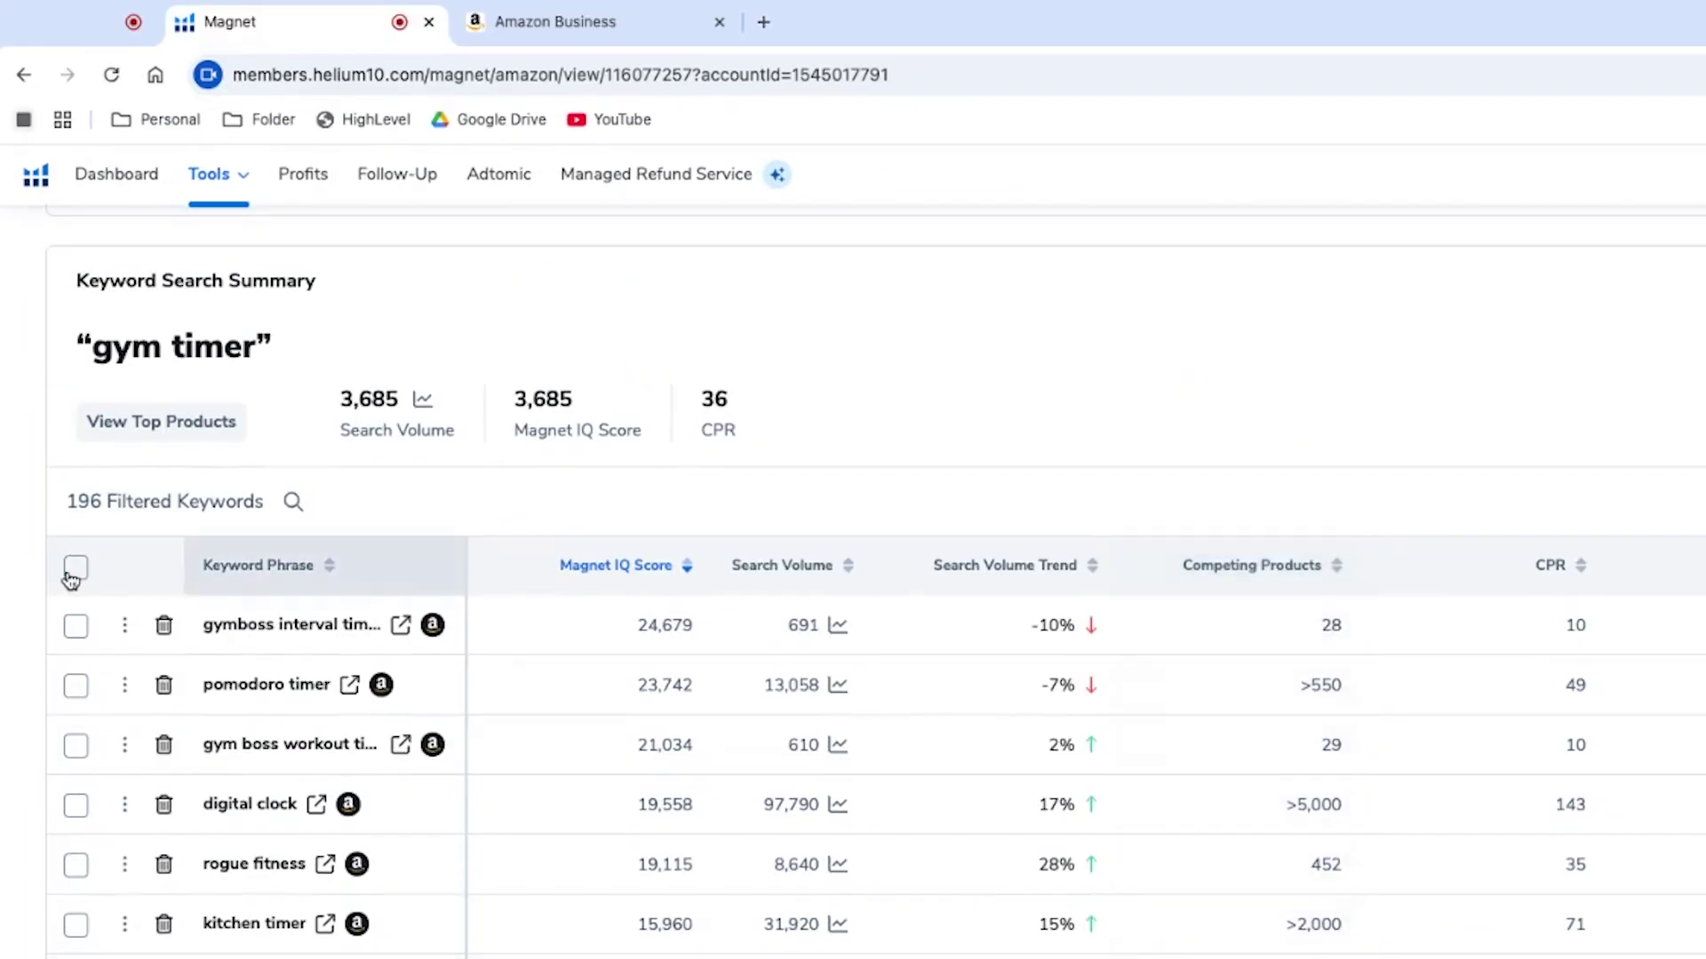
click(75, 567)
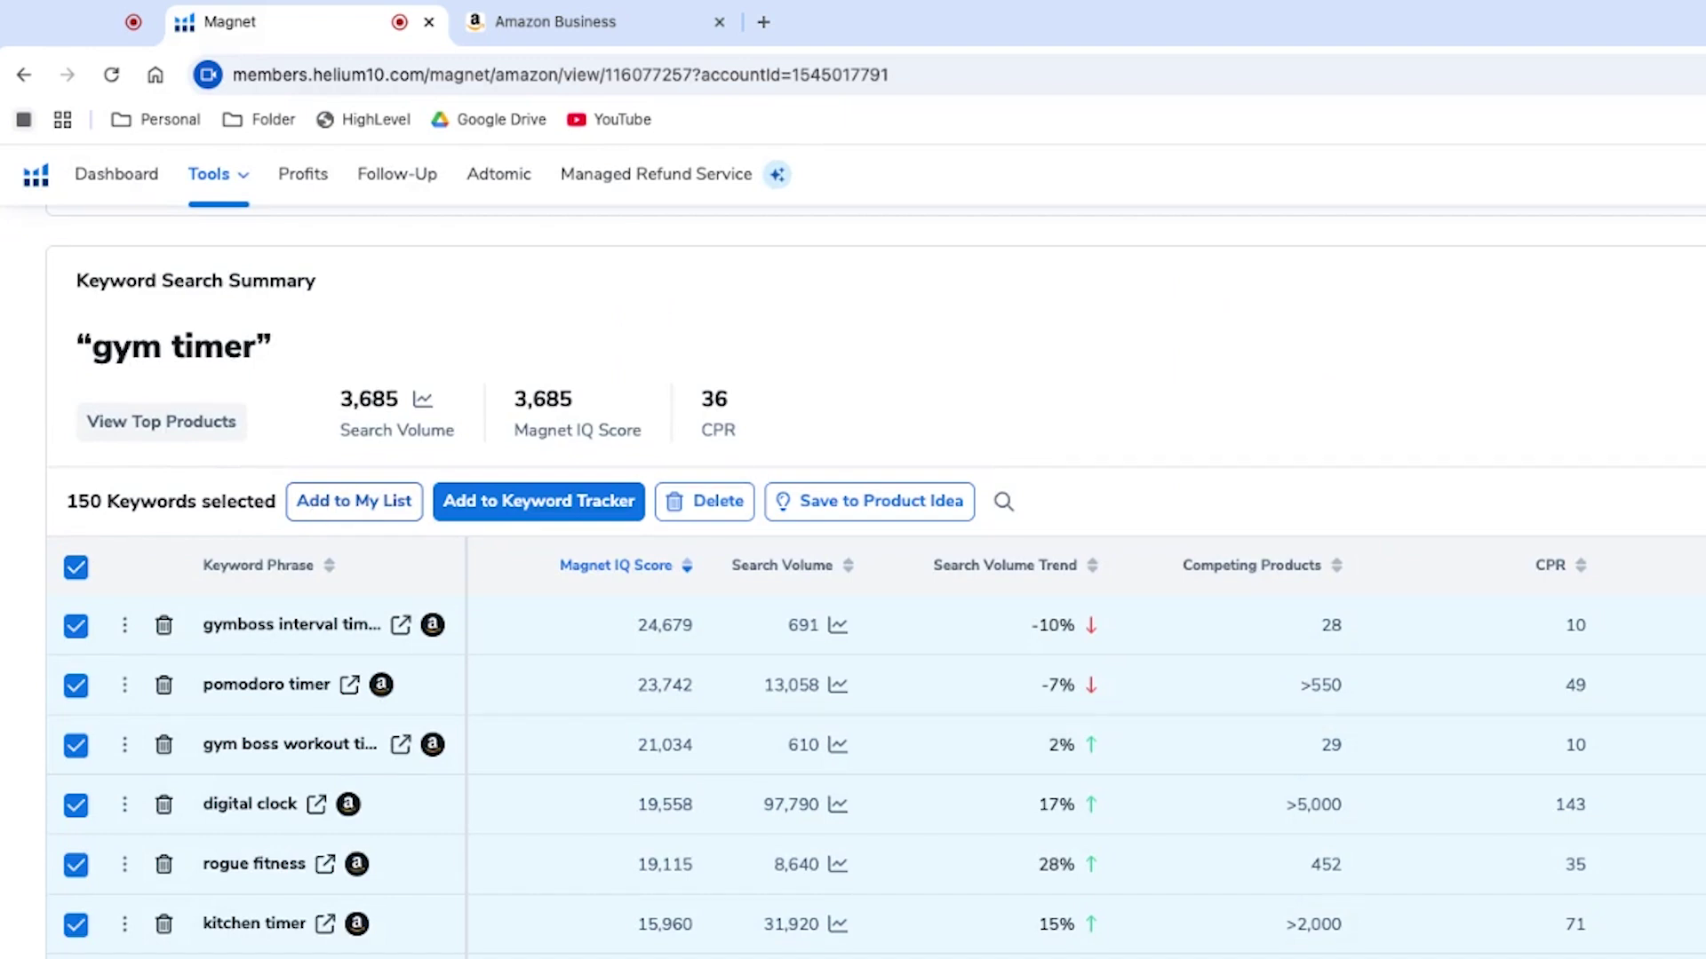
Create the My List folder 'Gym Timer Keywords' and add the 150 selected keywords to it
click(354, 501)
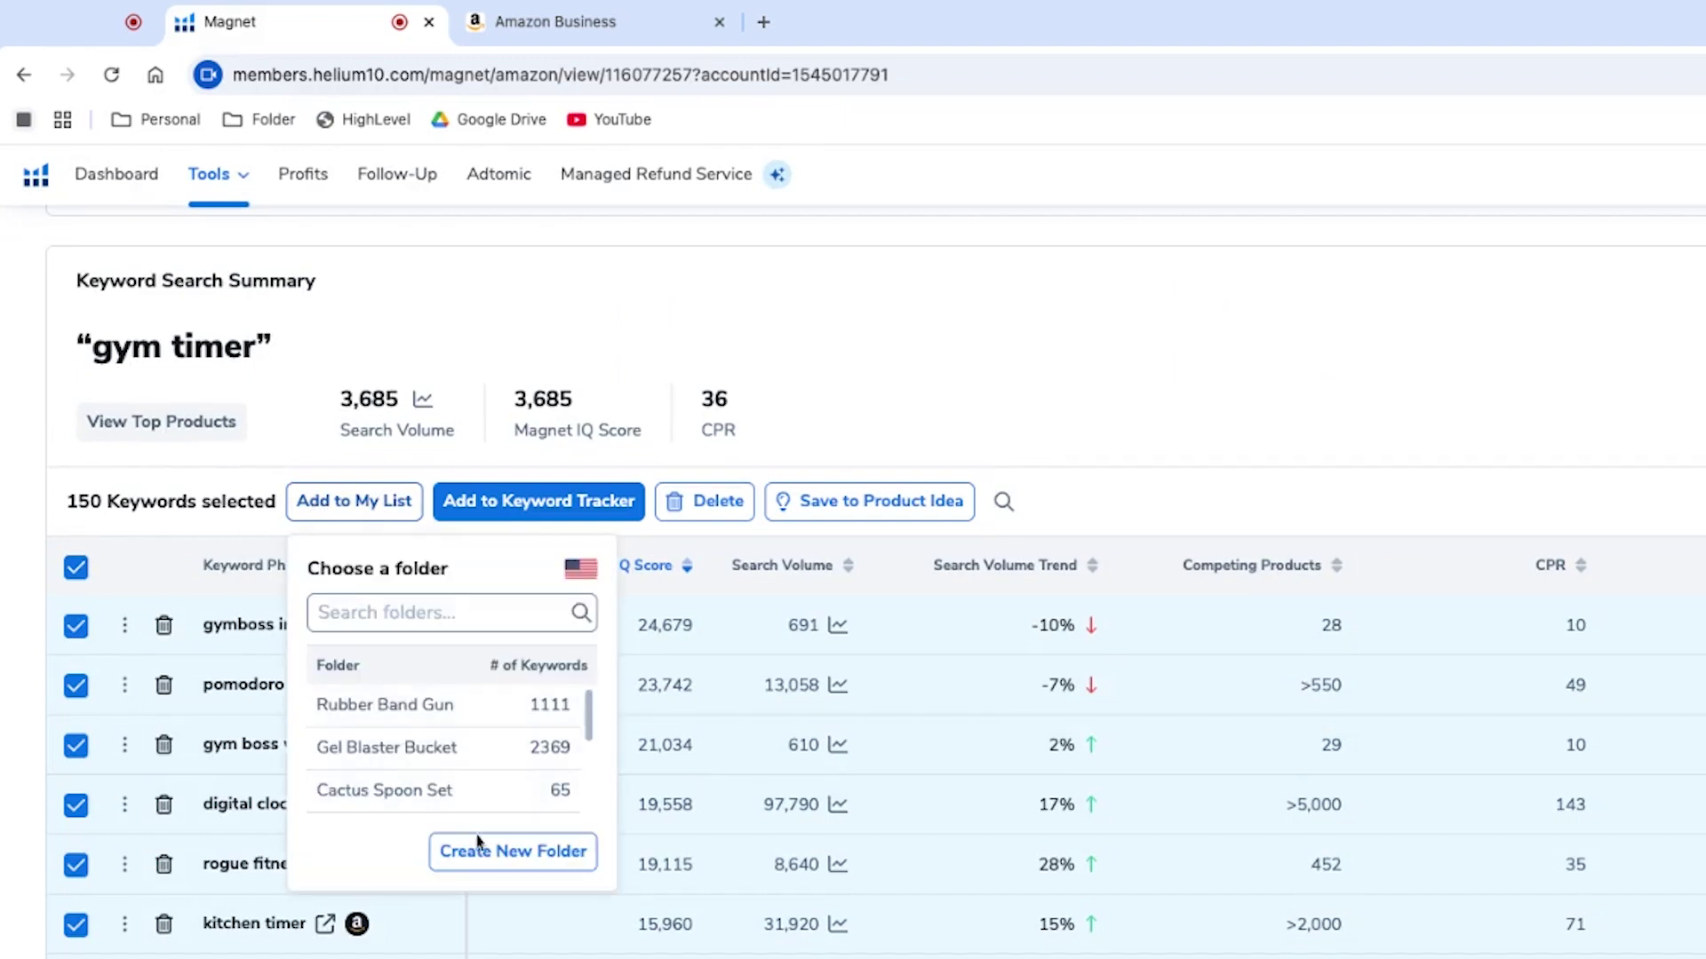
click(488, 853)
click(1190, 856)
text(Gym Ti)
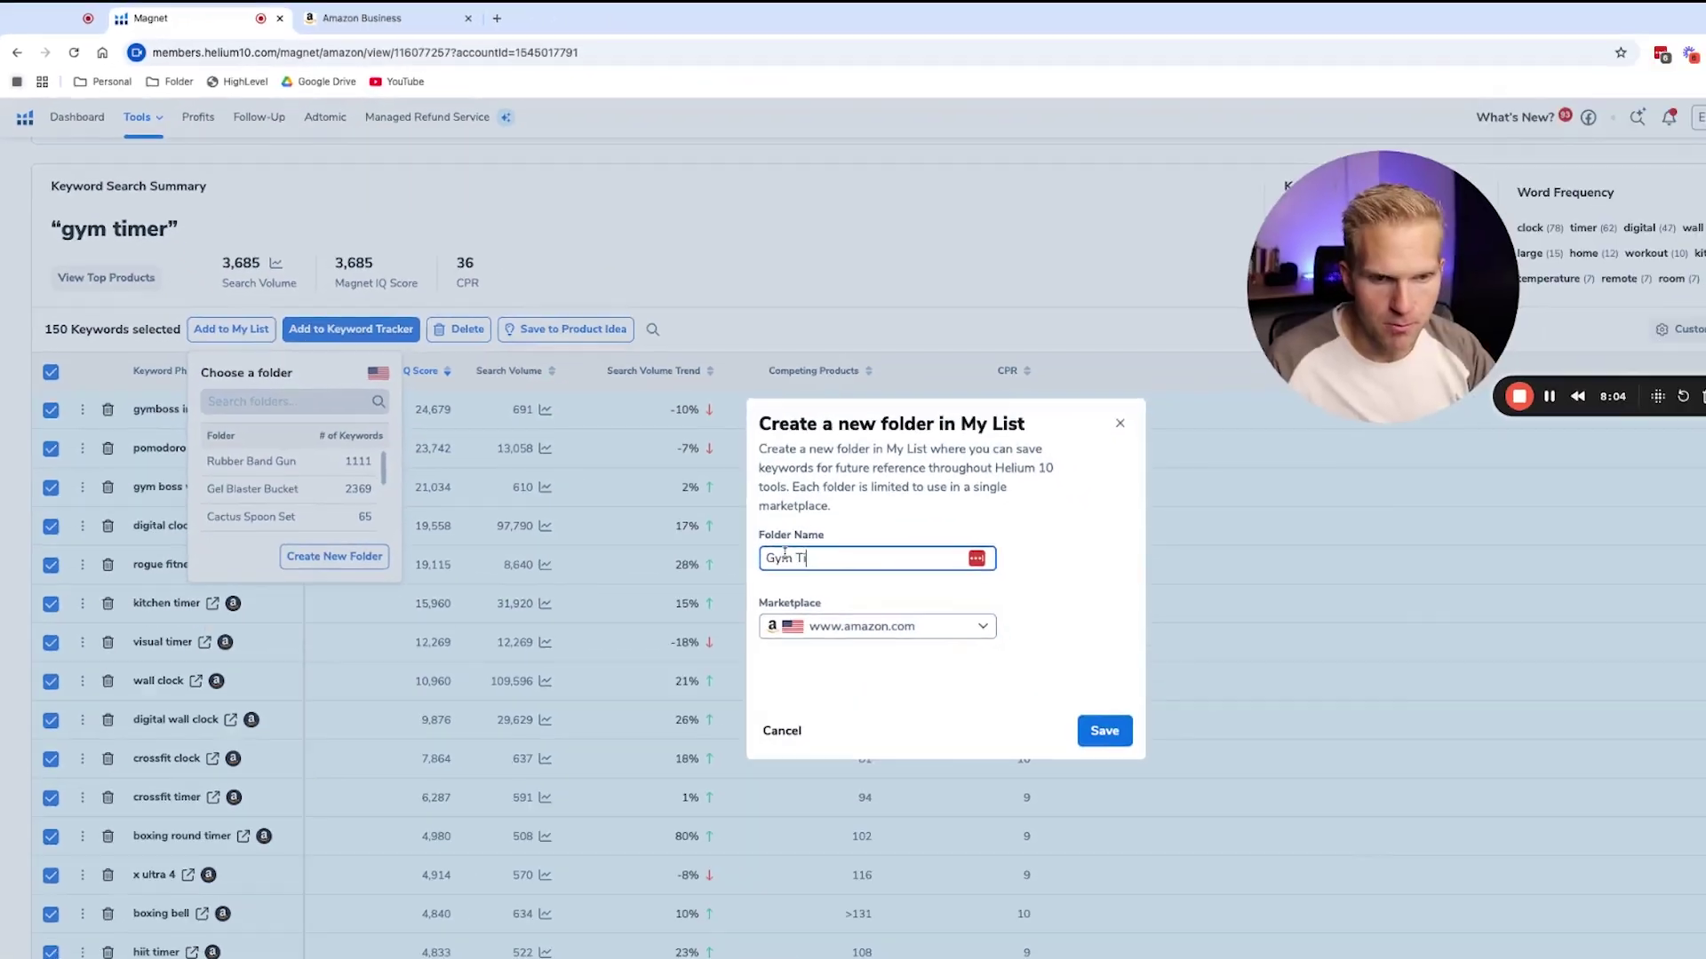
text(mer Keywords)
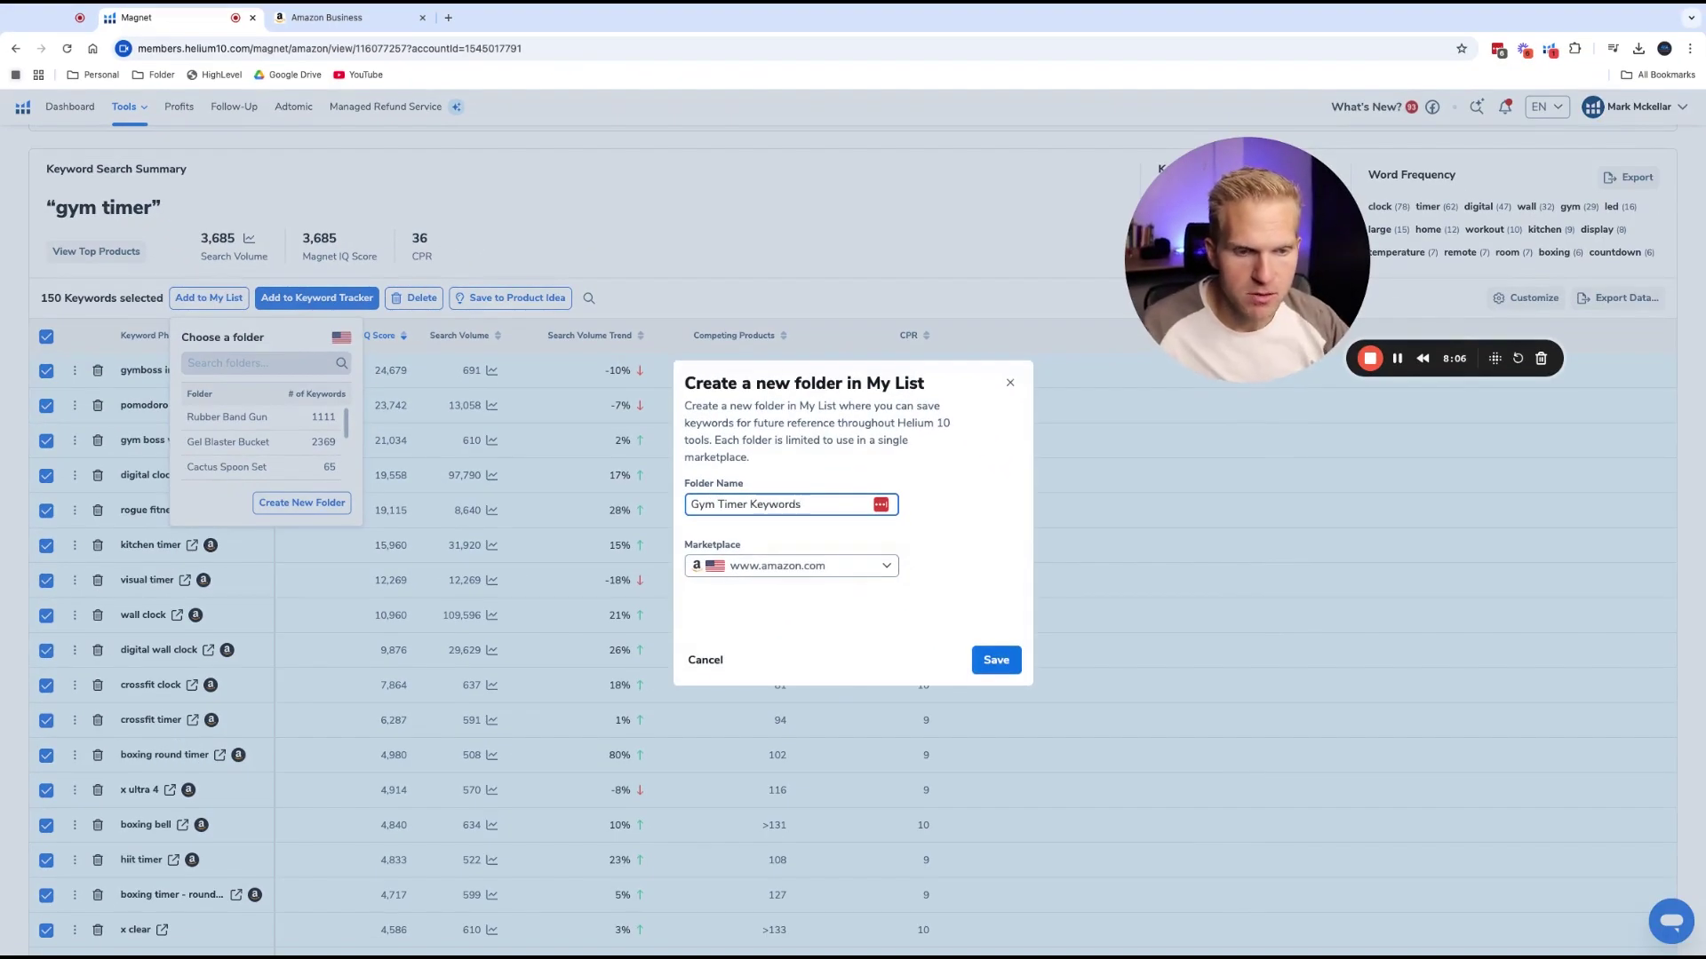
click(1014, 662)
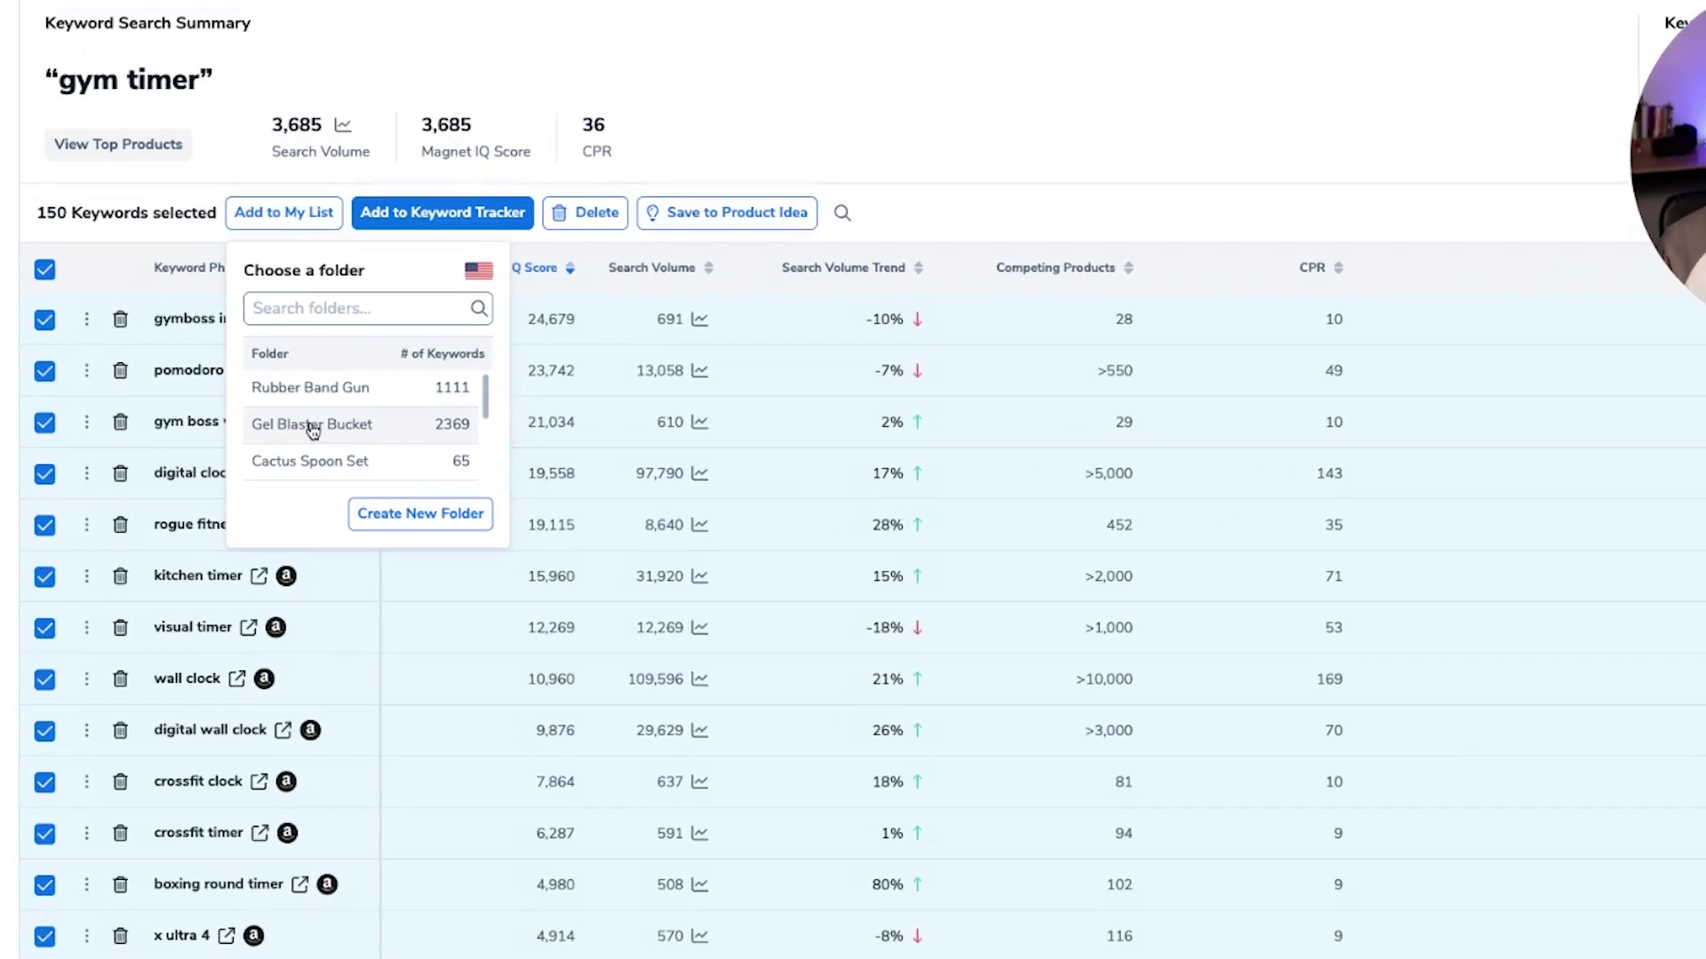
scroll(313, 430, down, 3)
click(316, 461)
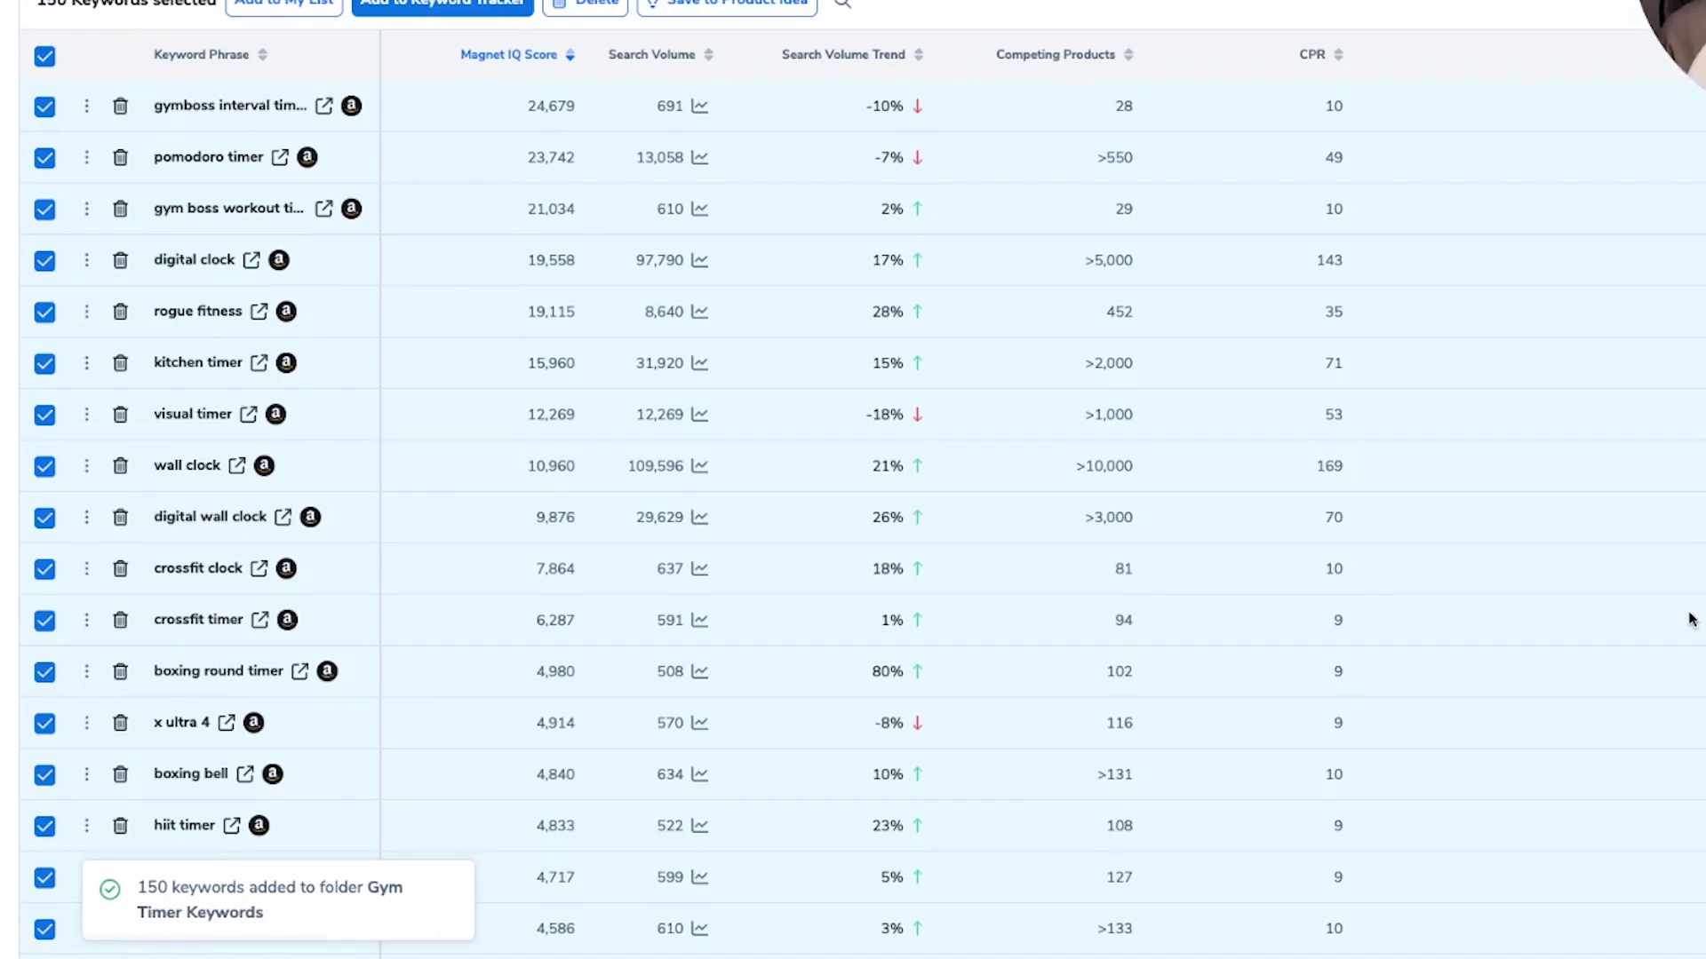
On page 2, select all 46 keywords and bring up the Add to My List folder choices
scroll(1643, 627, down, 15)
scroll(1596, 638, down, 15)
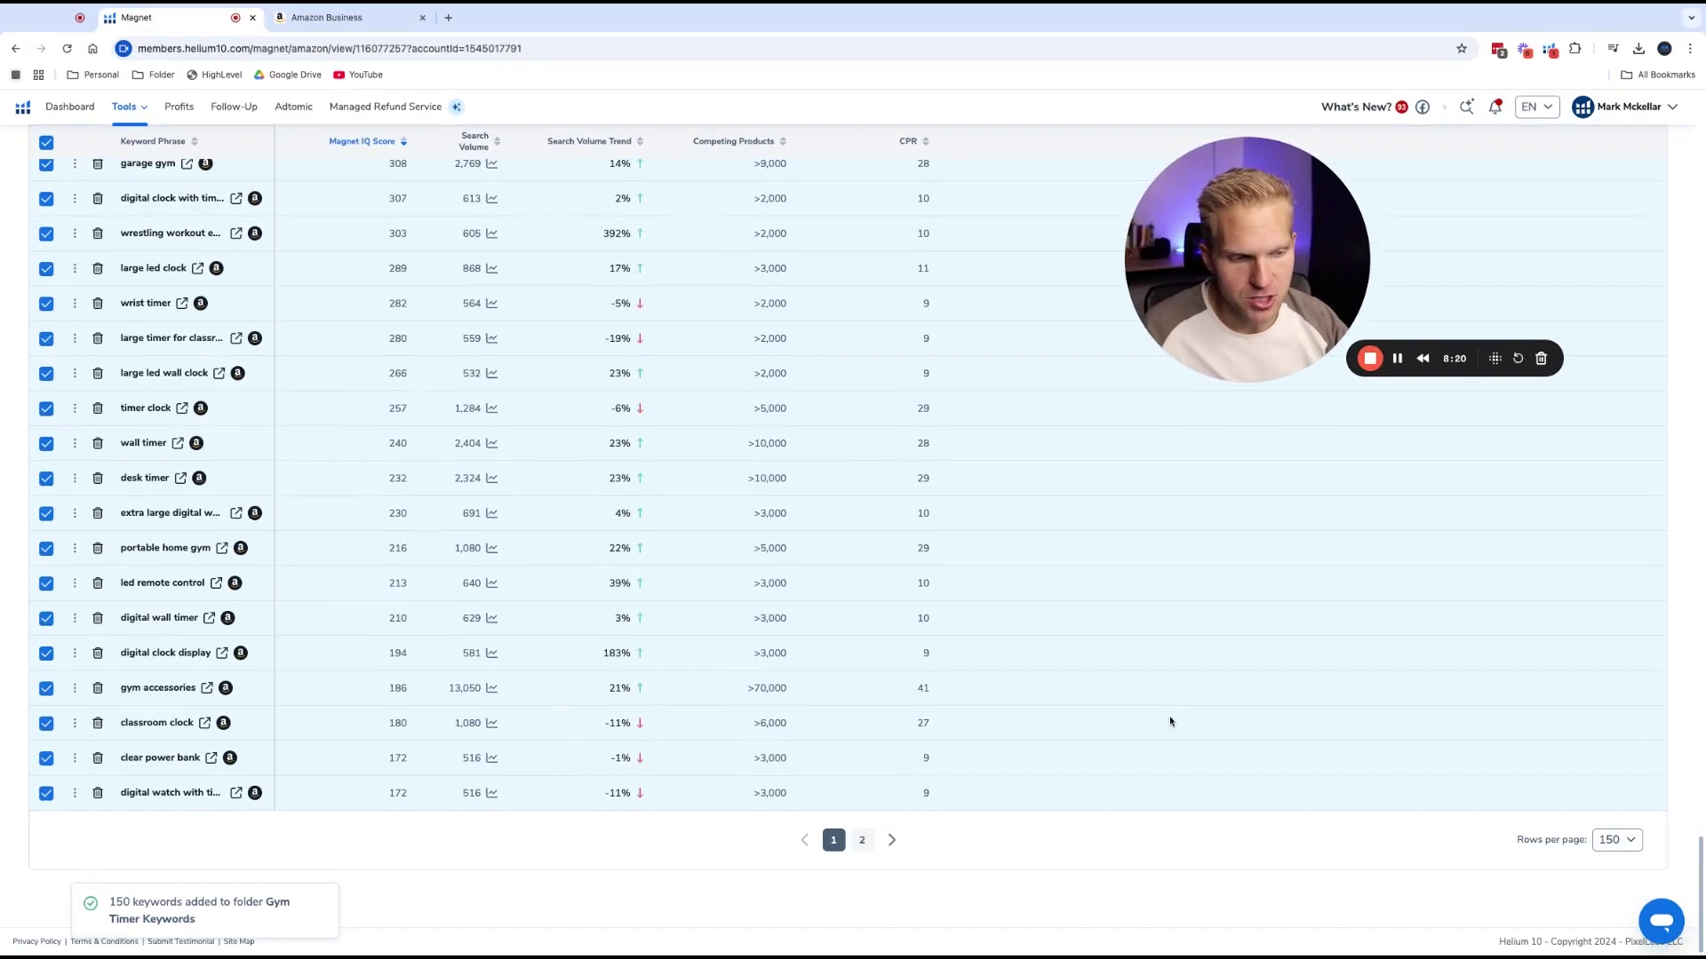
click(861, 841)
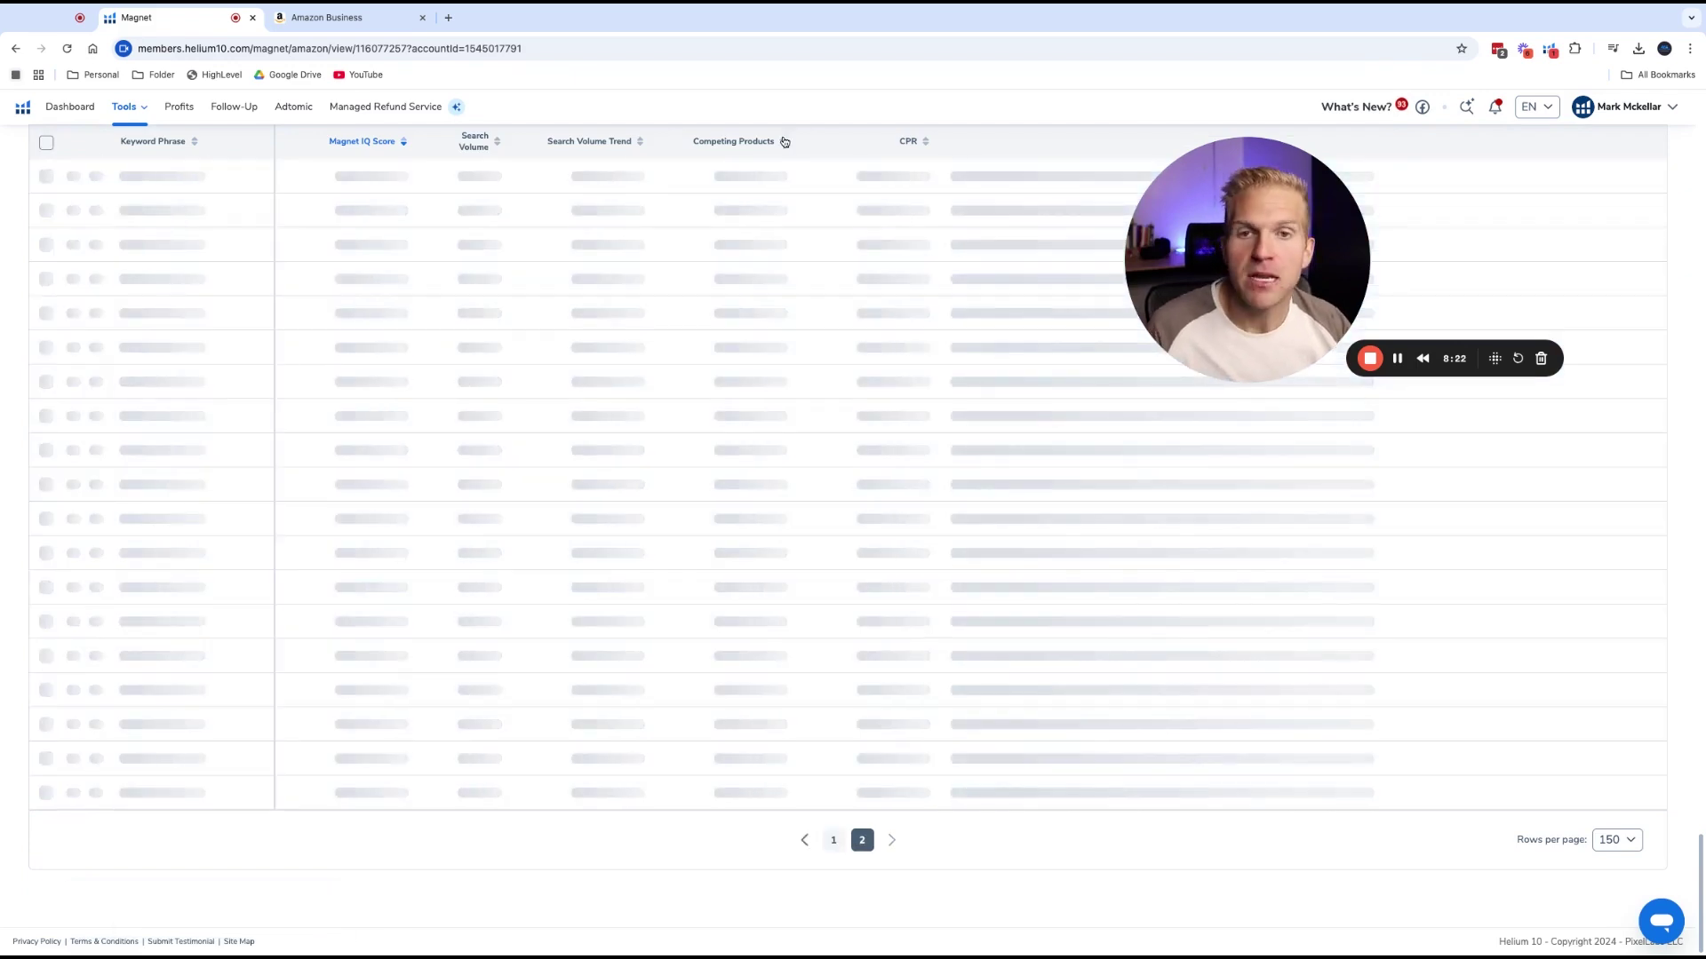
scroll(536, 355, up, 10)
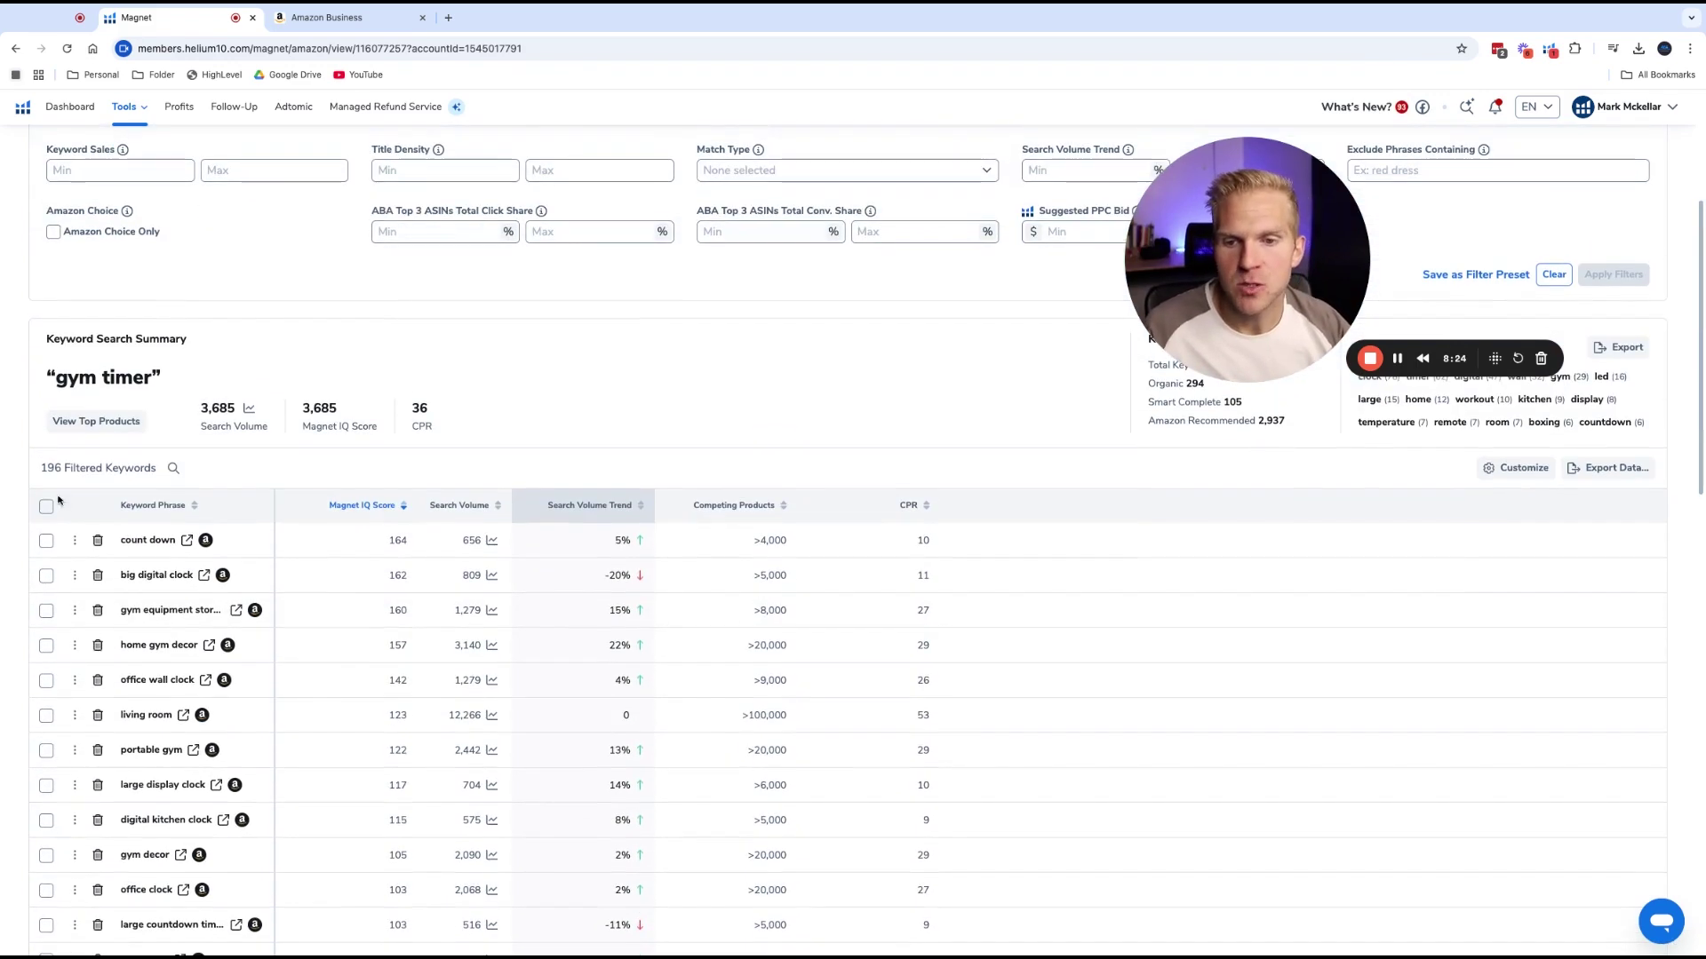
click(46, 507)
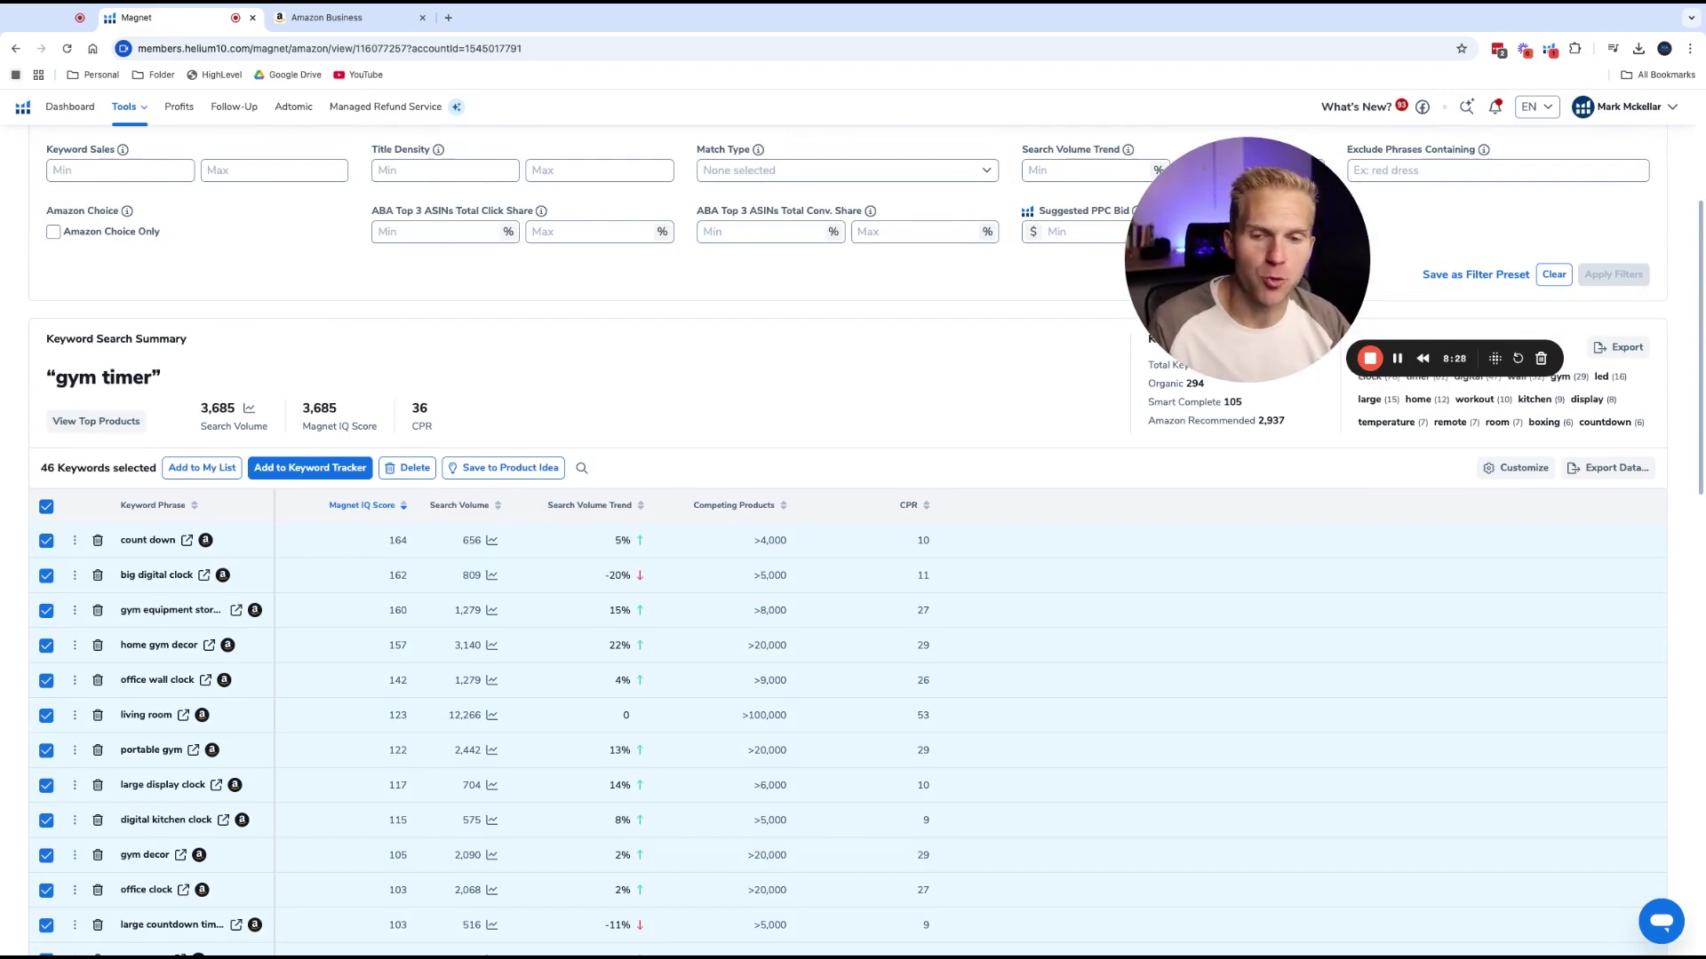
scroll(159, 478, down, 1)
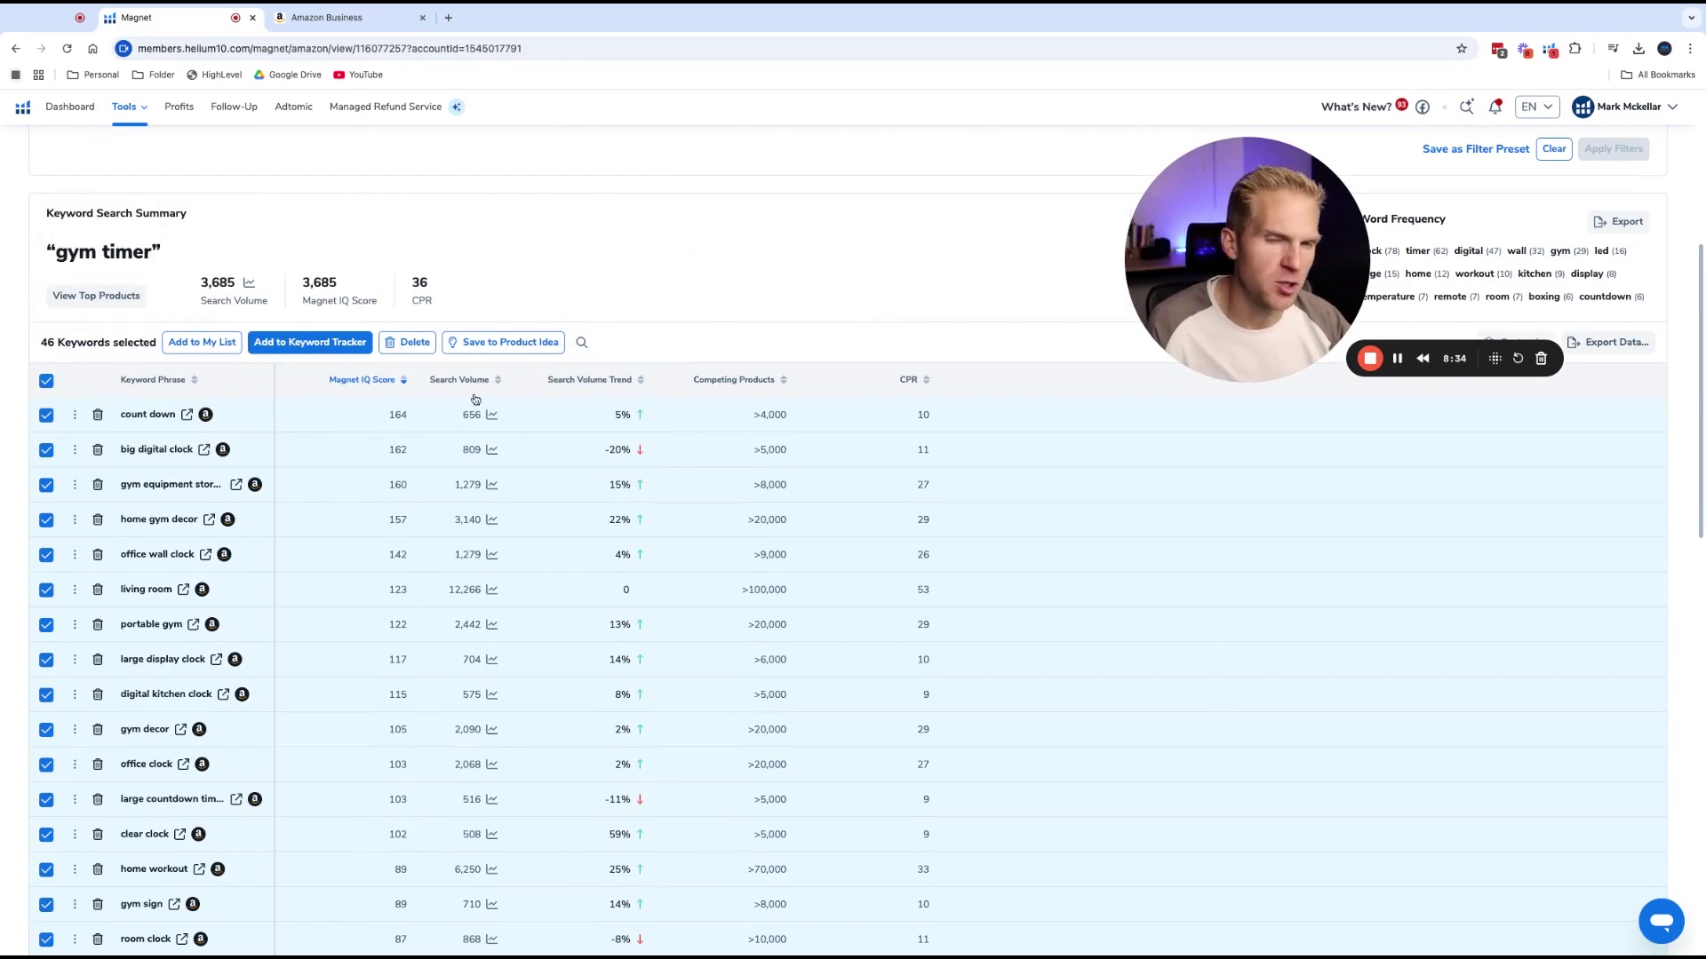
scroll(253, 351, down, 1)
click(203, 310)
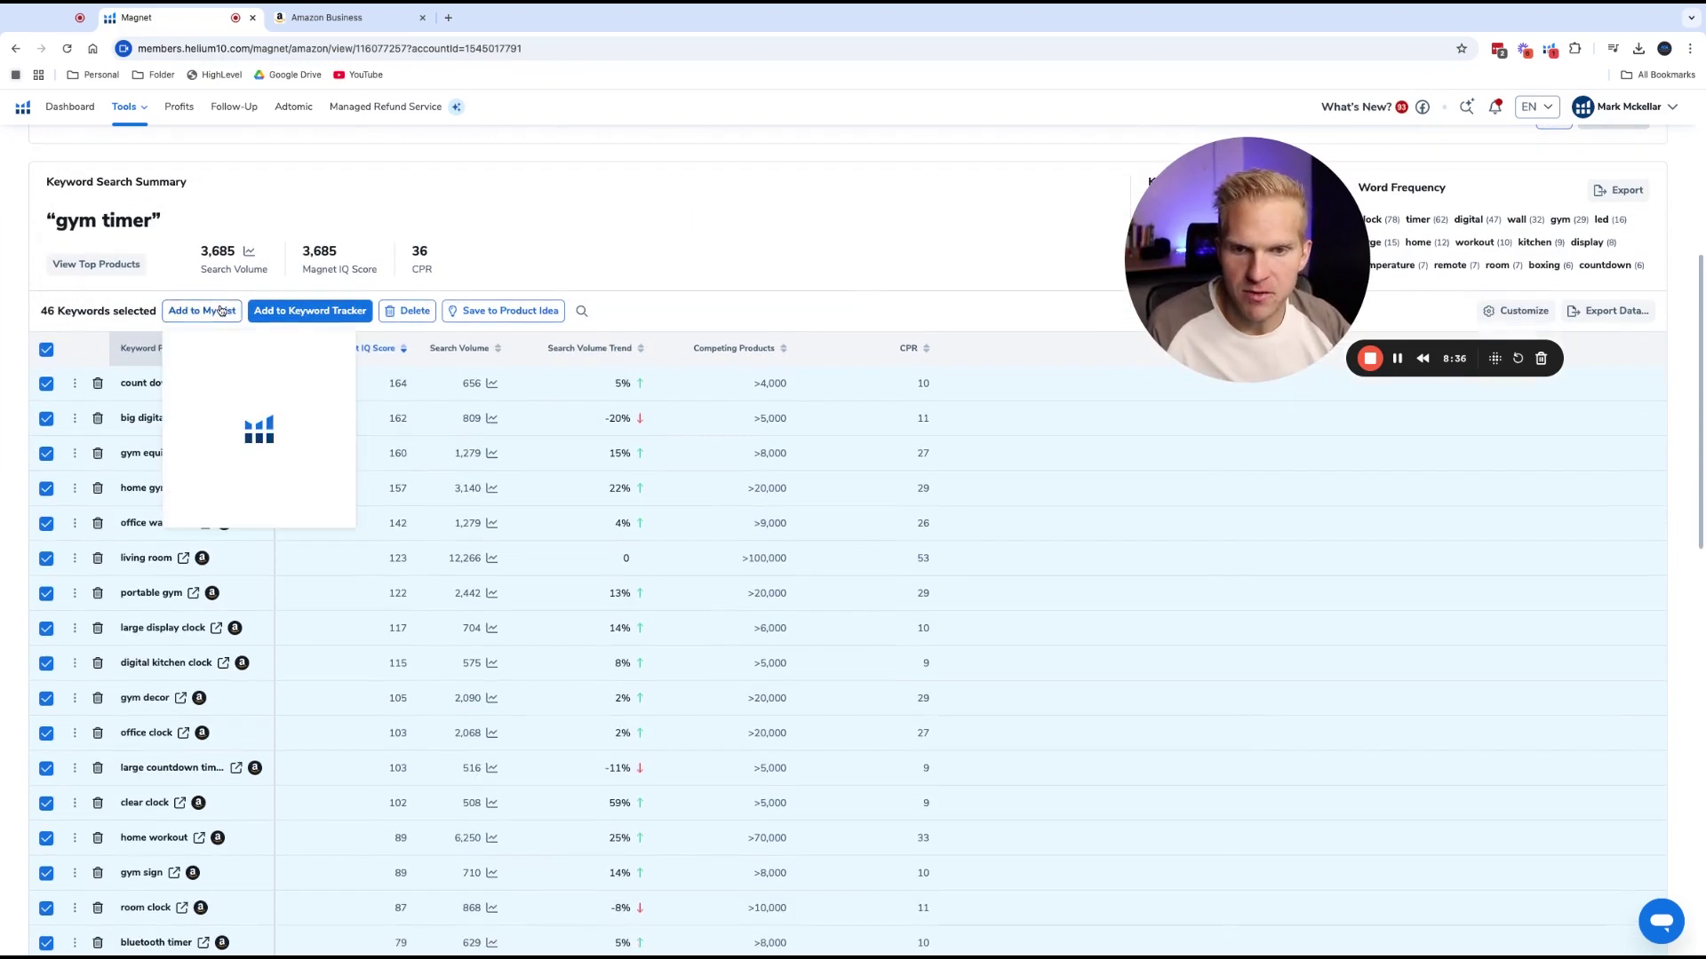
scroll(253, 400, down, 3)
Scroll back up past the filters to the 46-keyword table
scroll(724, 360, up, 5)
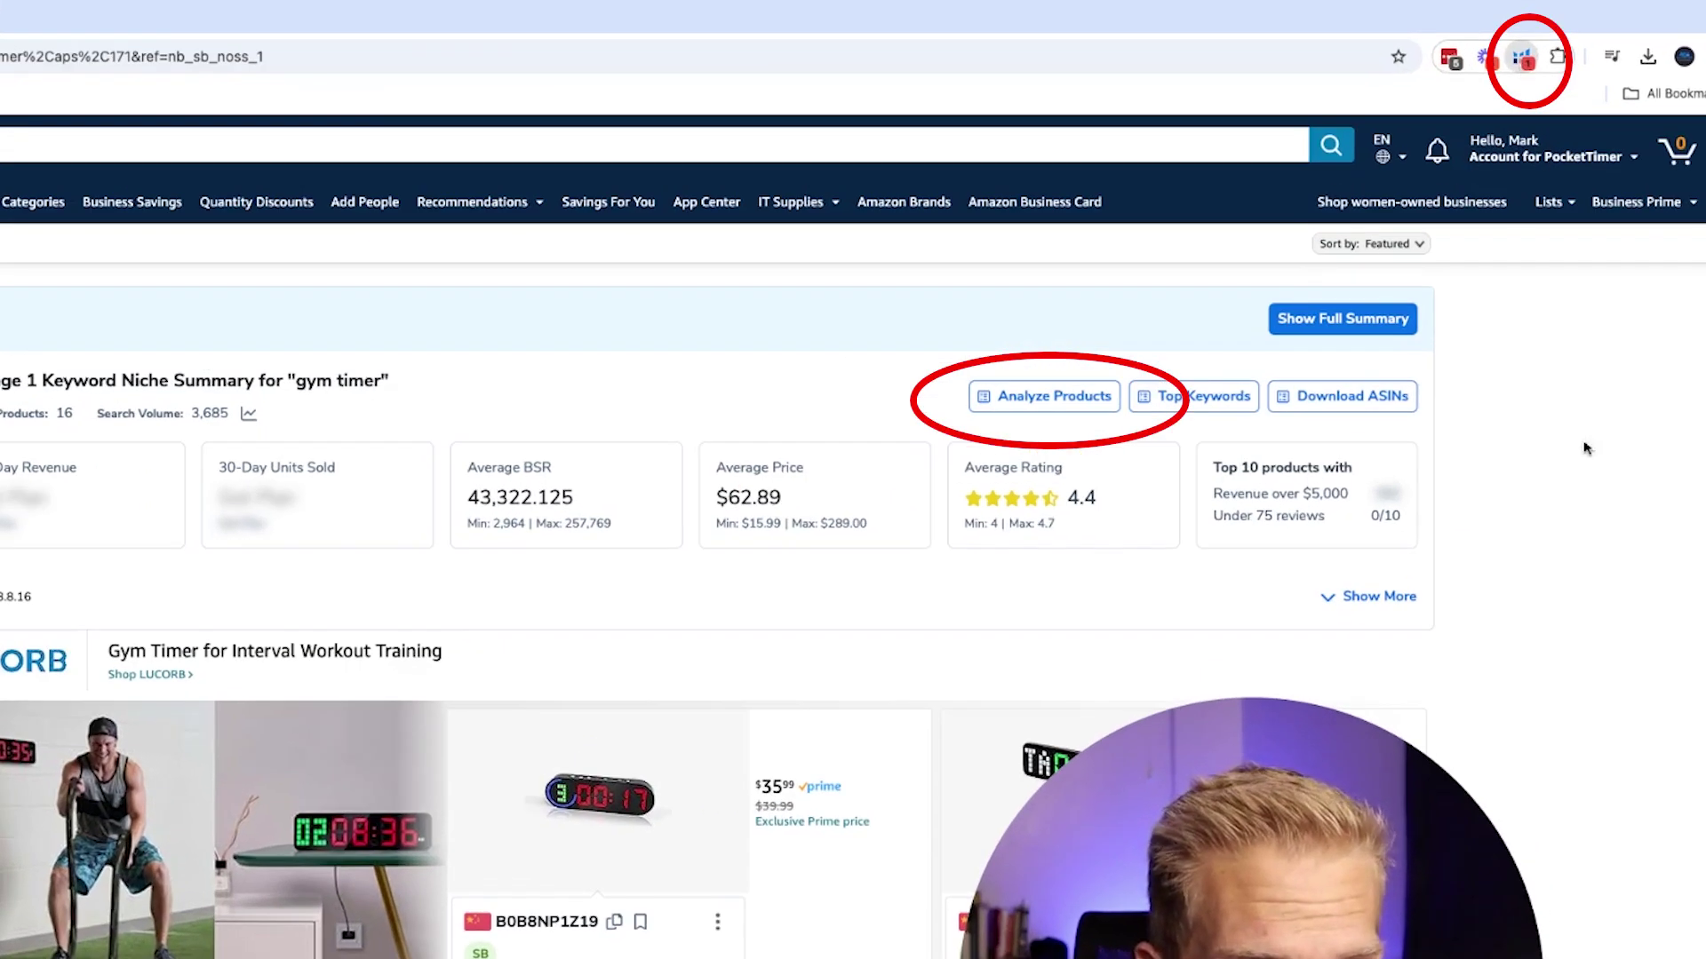
Analyze the gym timer products in Xray, filtering to max 300 reviews and min $5000 revenue
click(1031, 402)
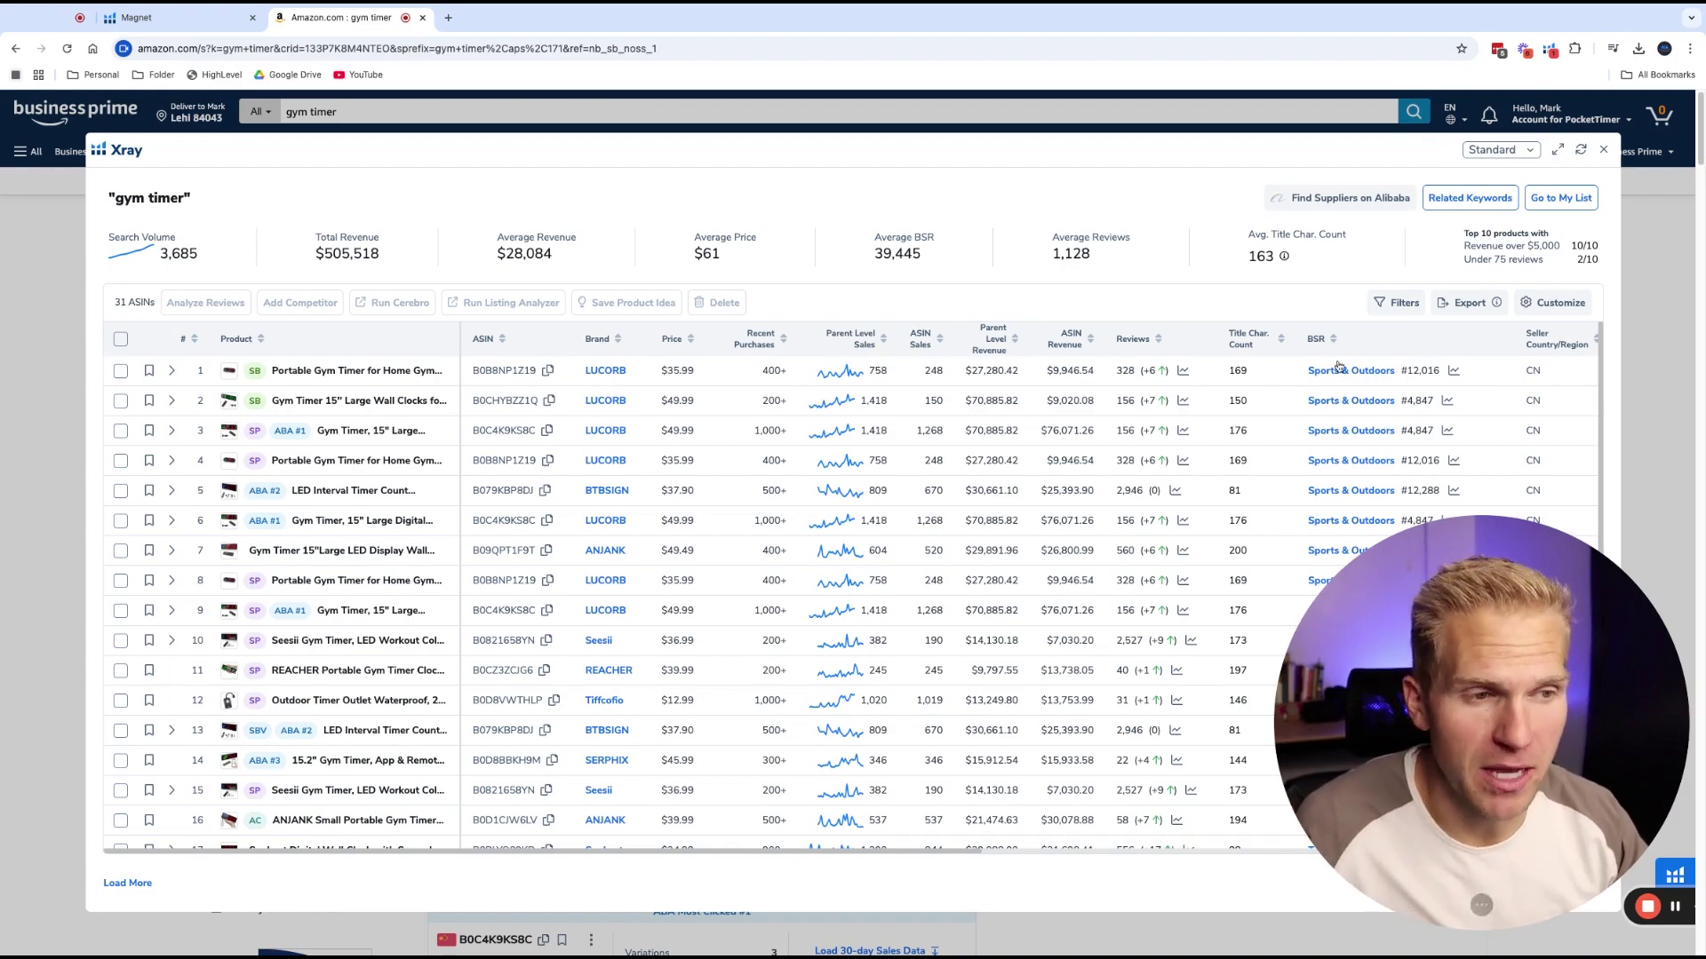
click(1405, 303)
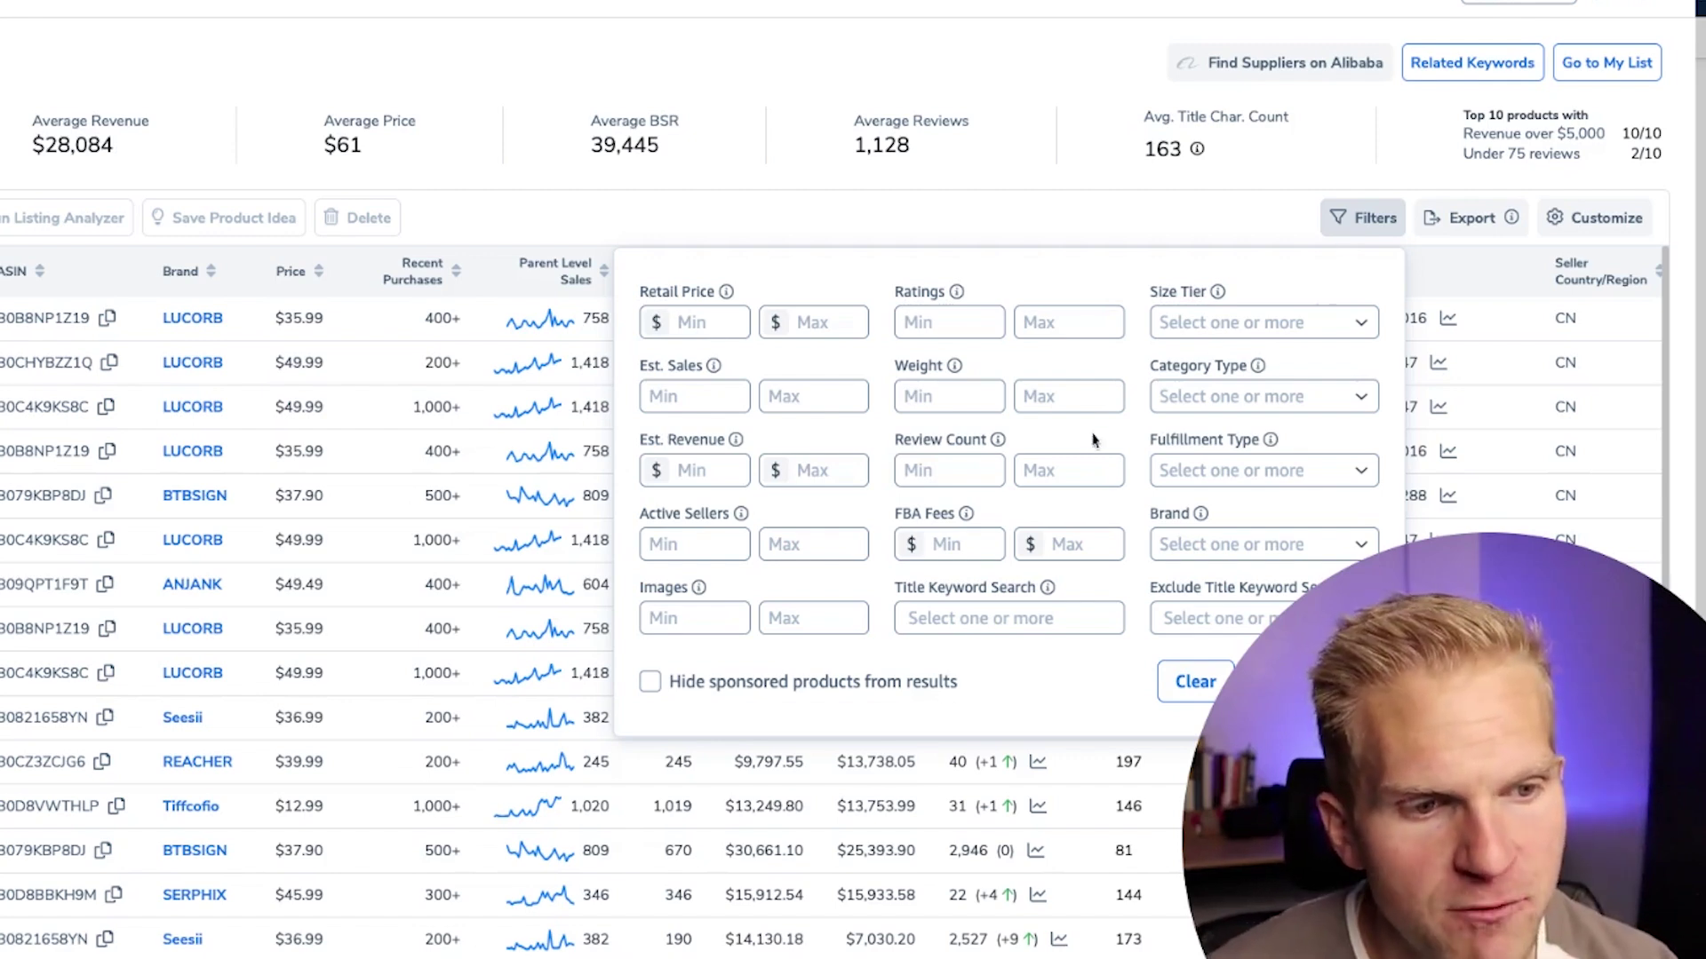
click(1055, 480)
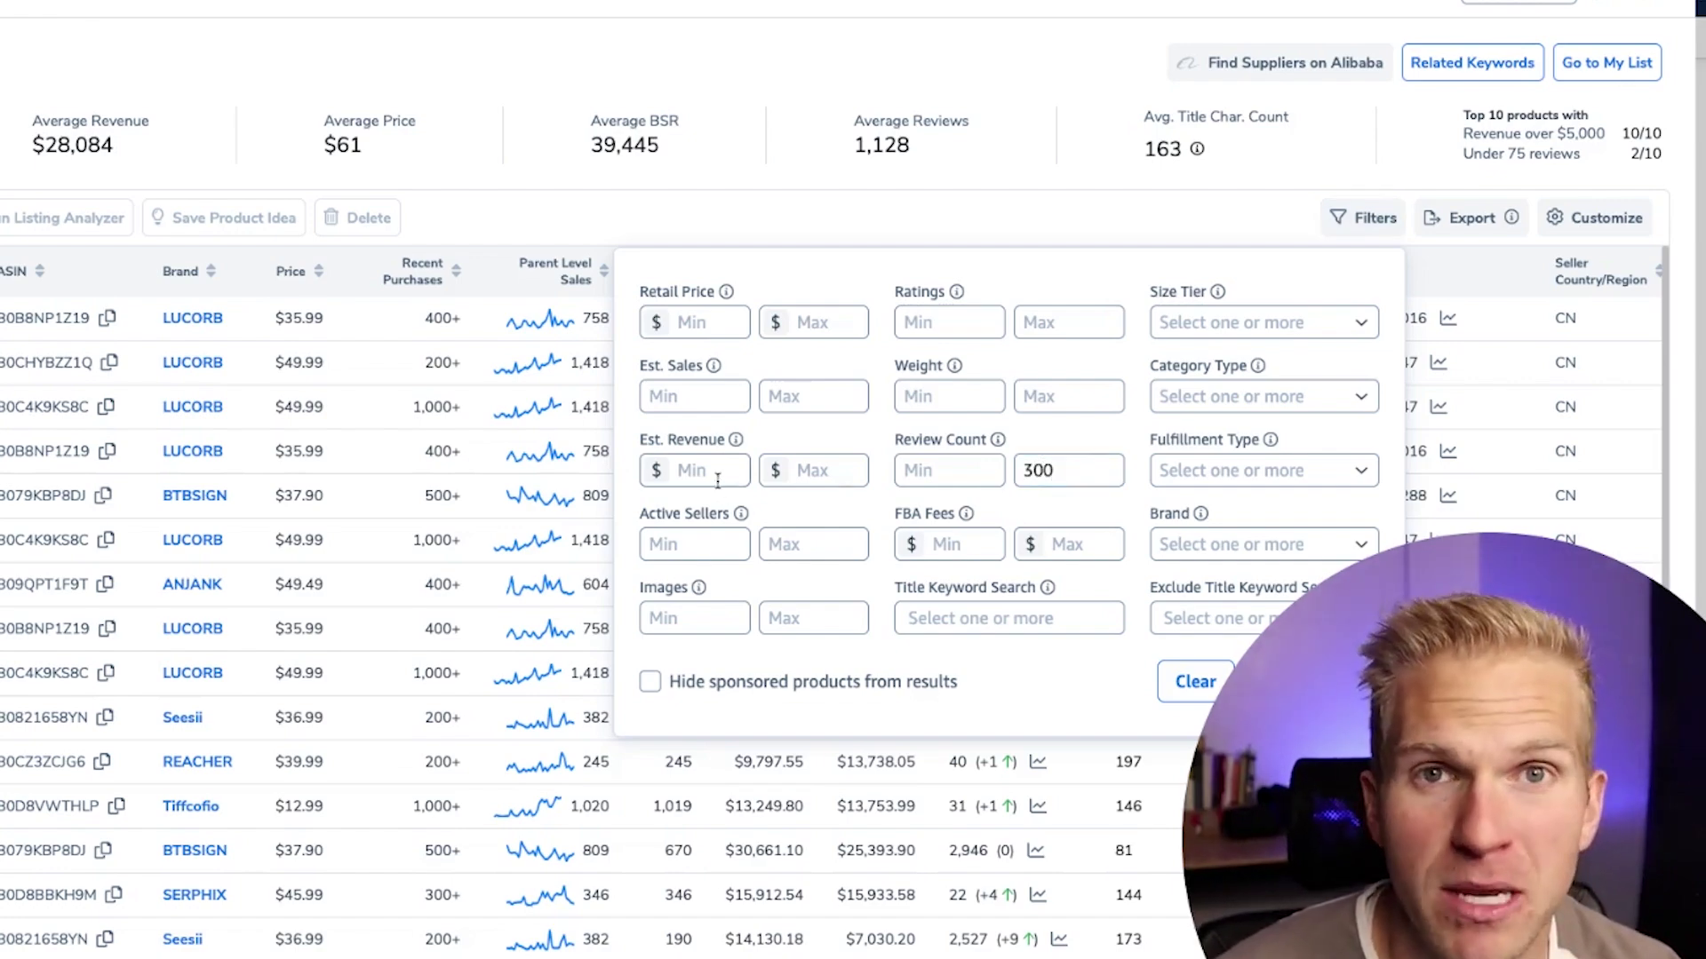
text(5000)
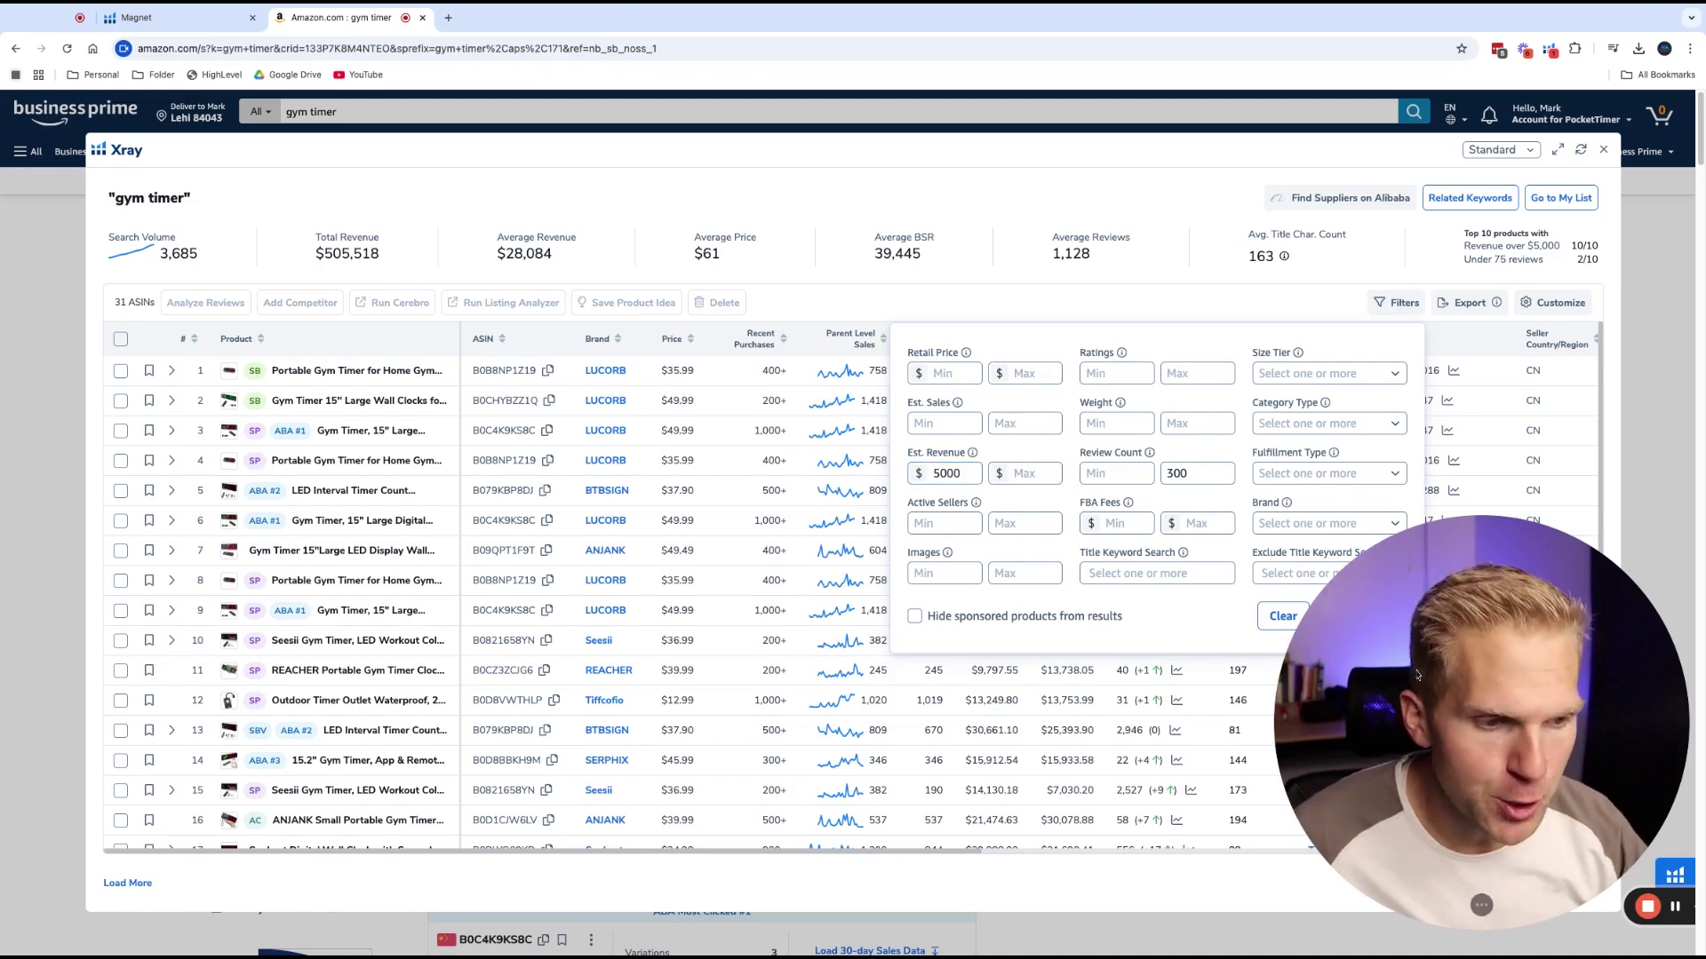
click(1359, 616)
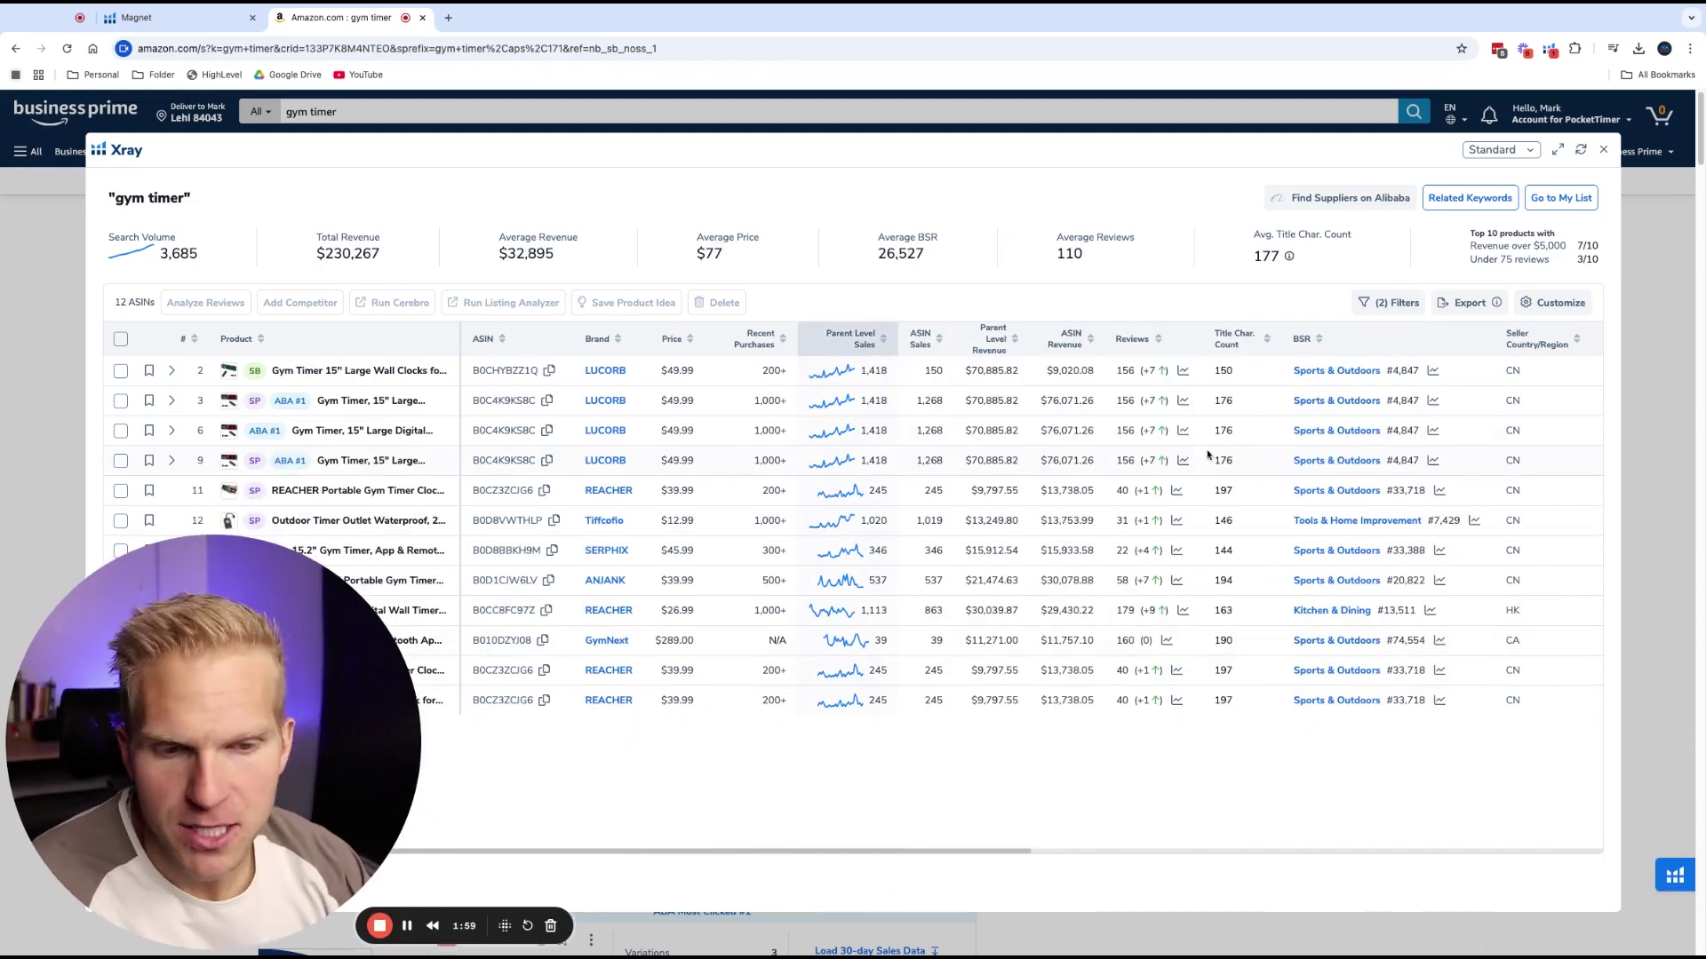
Limit the Xray table to the Price, ASIN Sales, ASIN Revenue, Reviews, Creation Date and Fees columns
click(1521, 302)
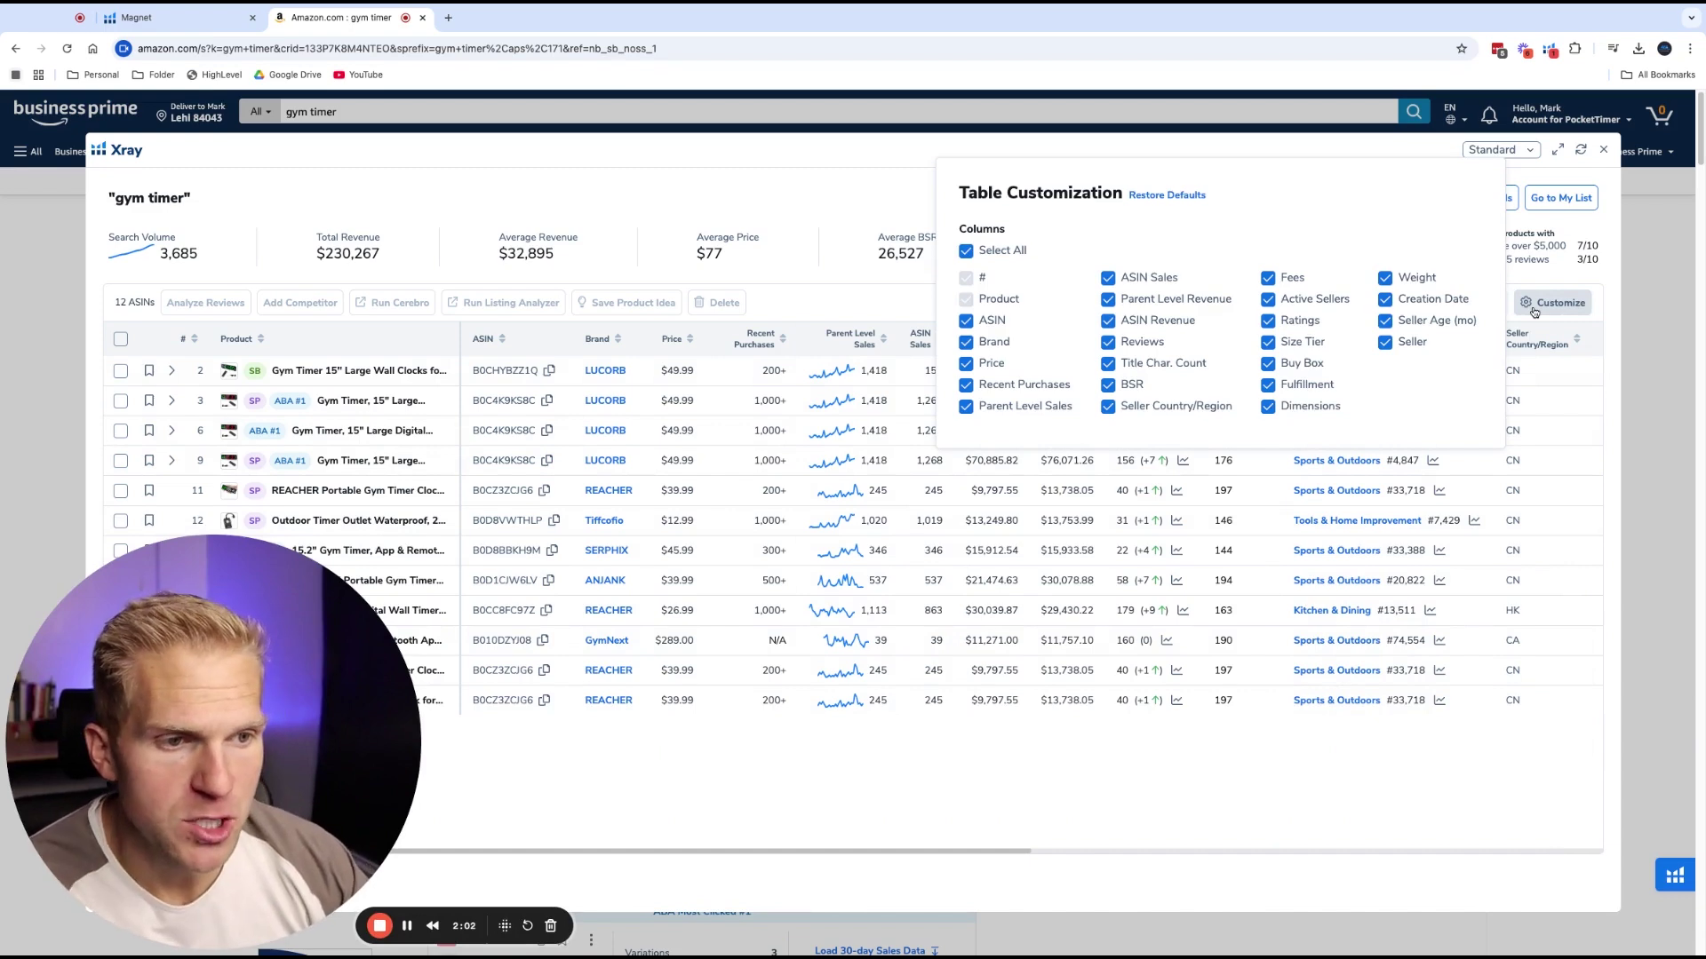
click(966, 250)
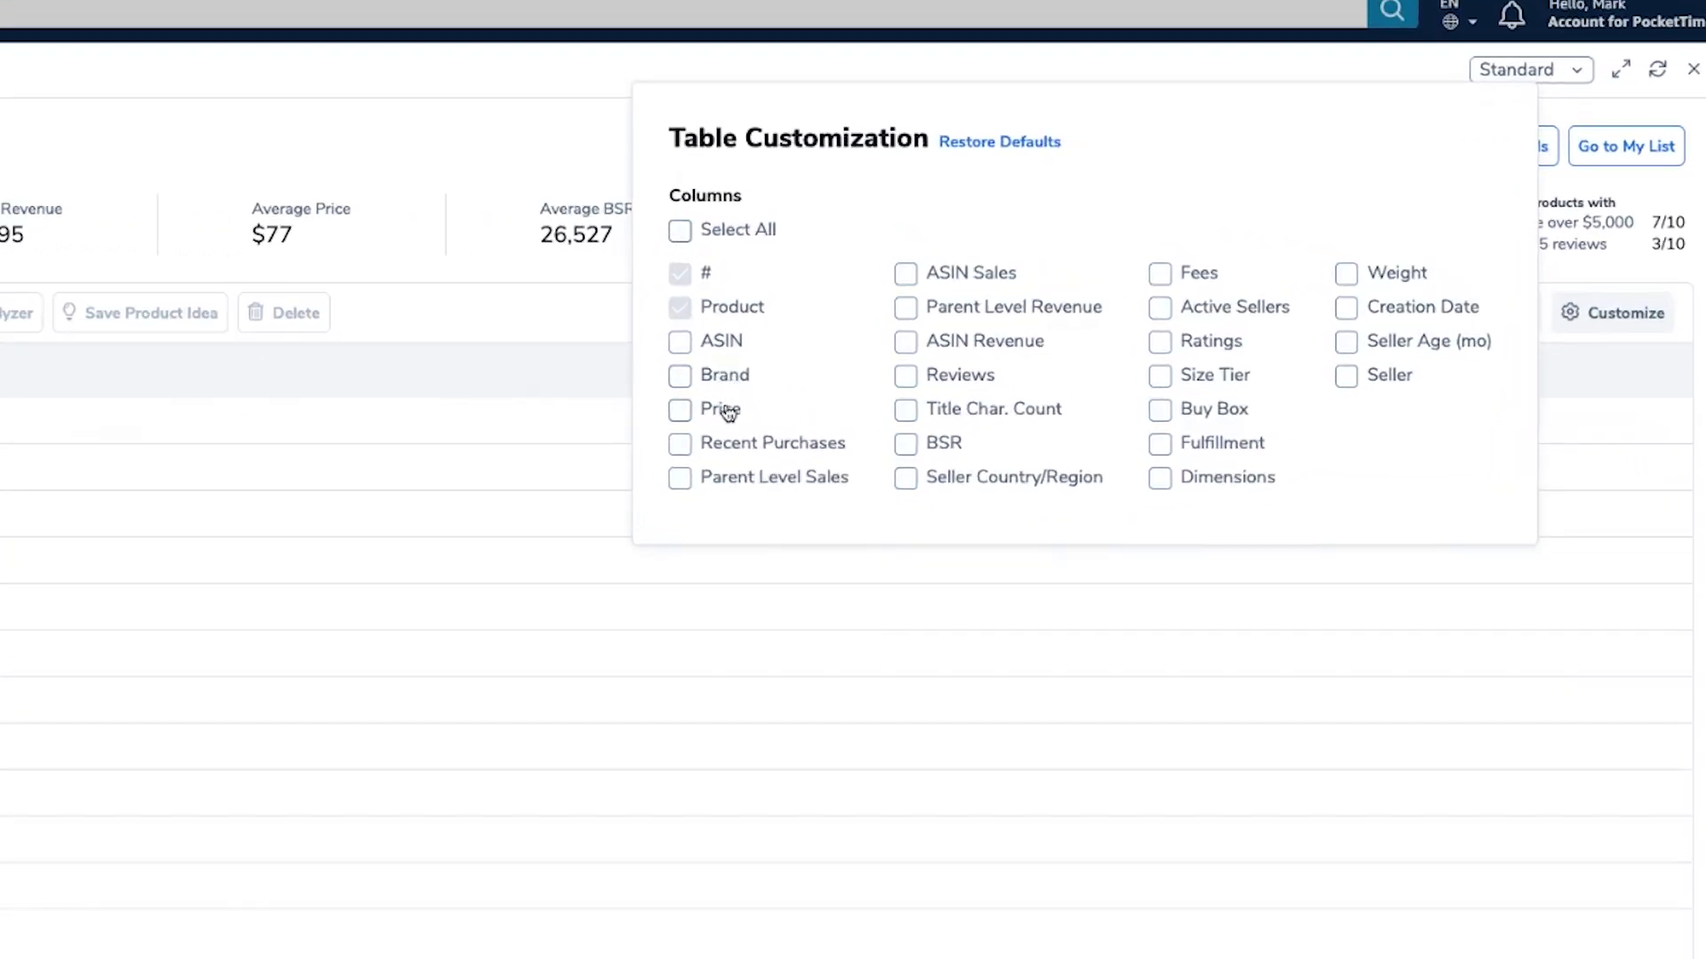
click(680, 409)
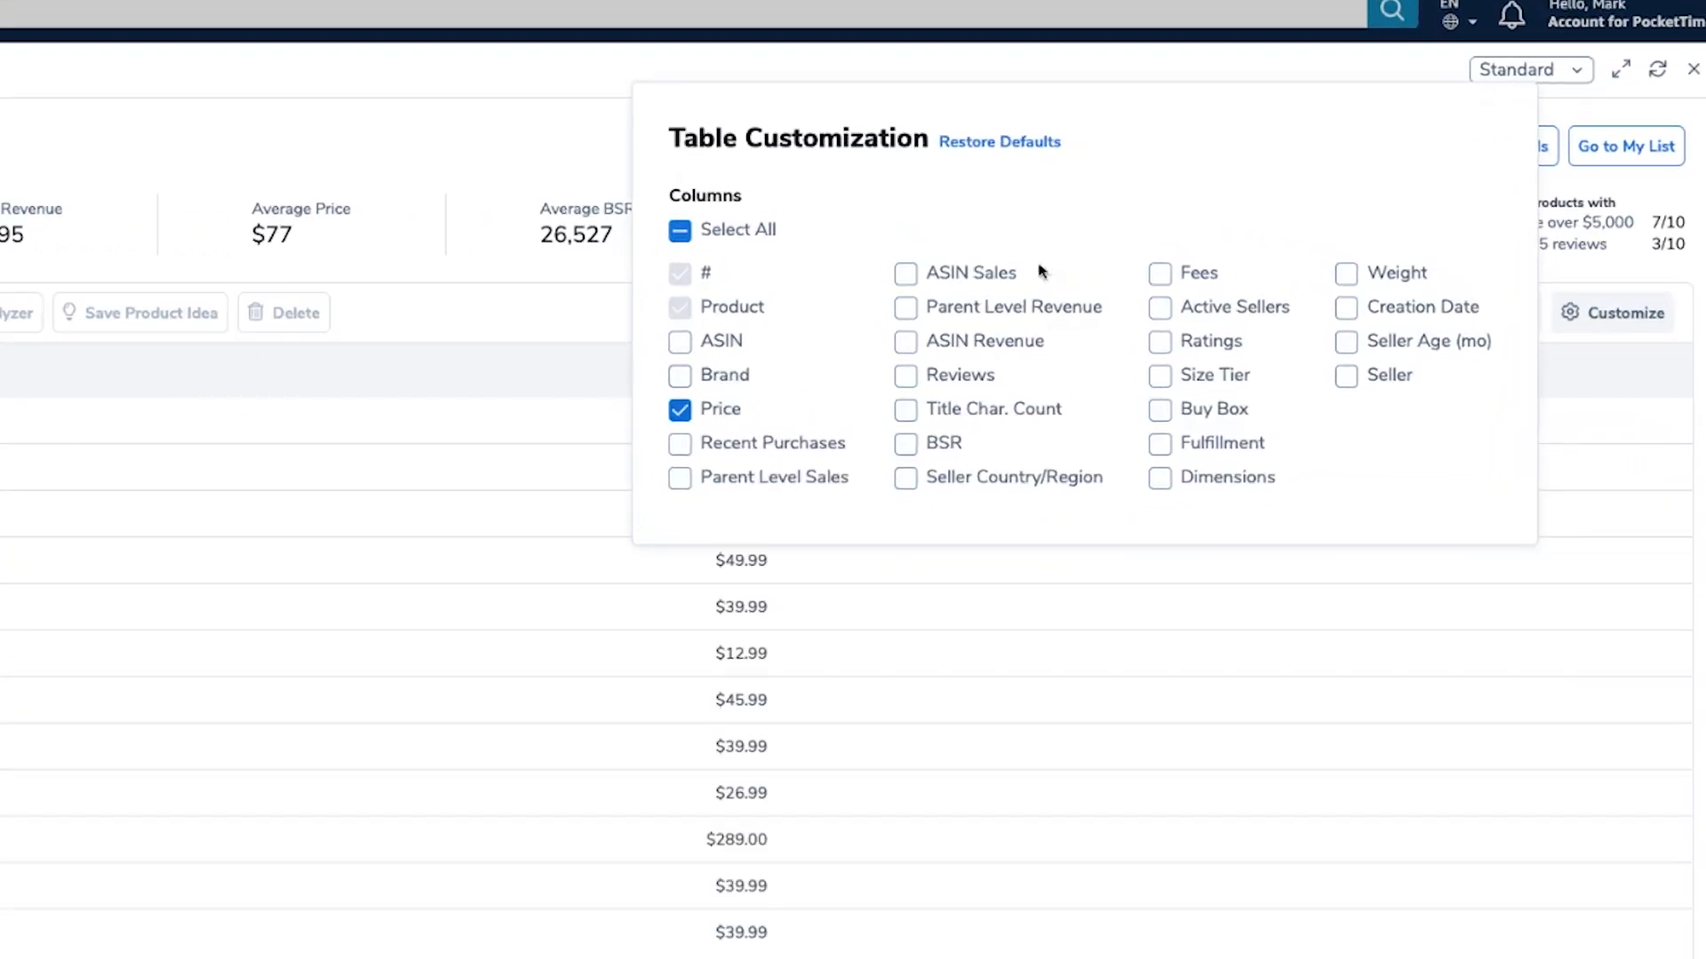
click(971, 277)
click(980, 346)
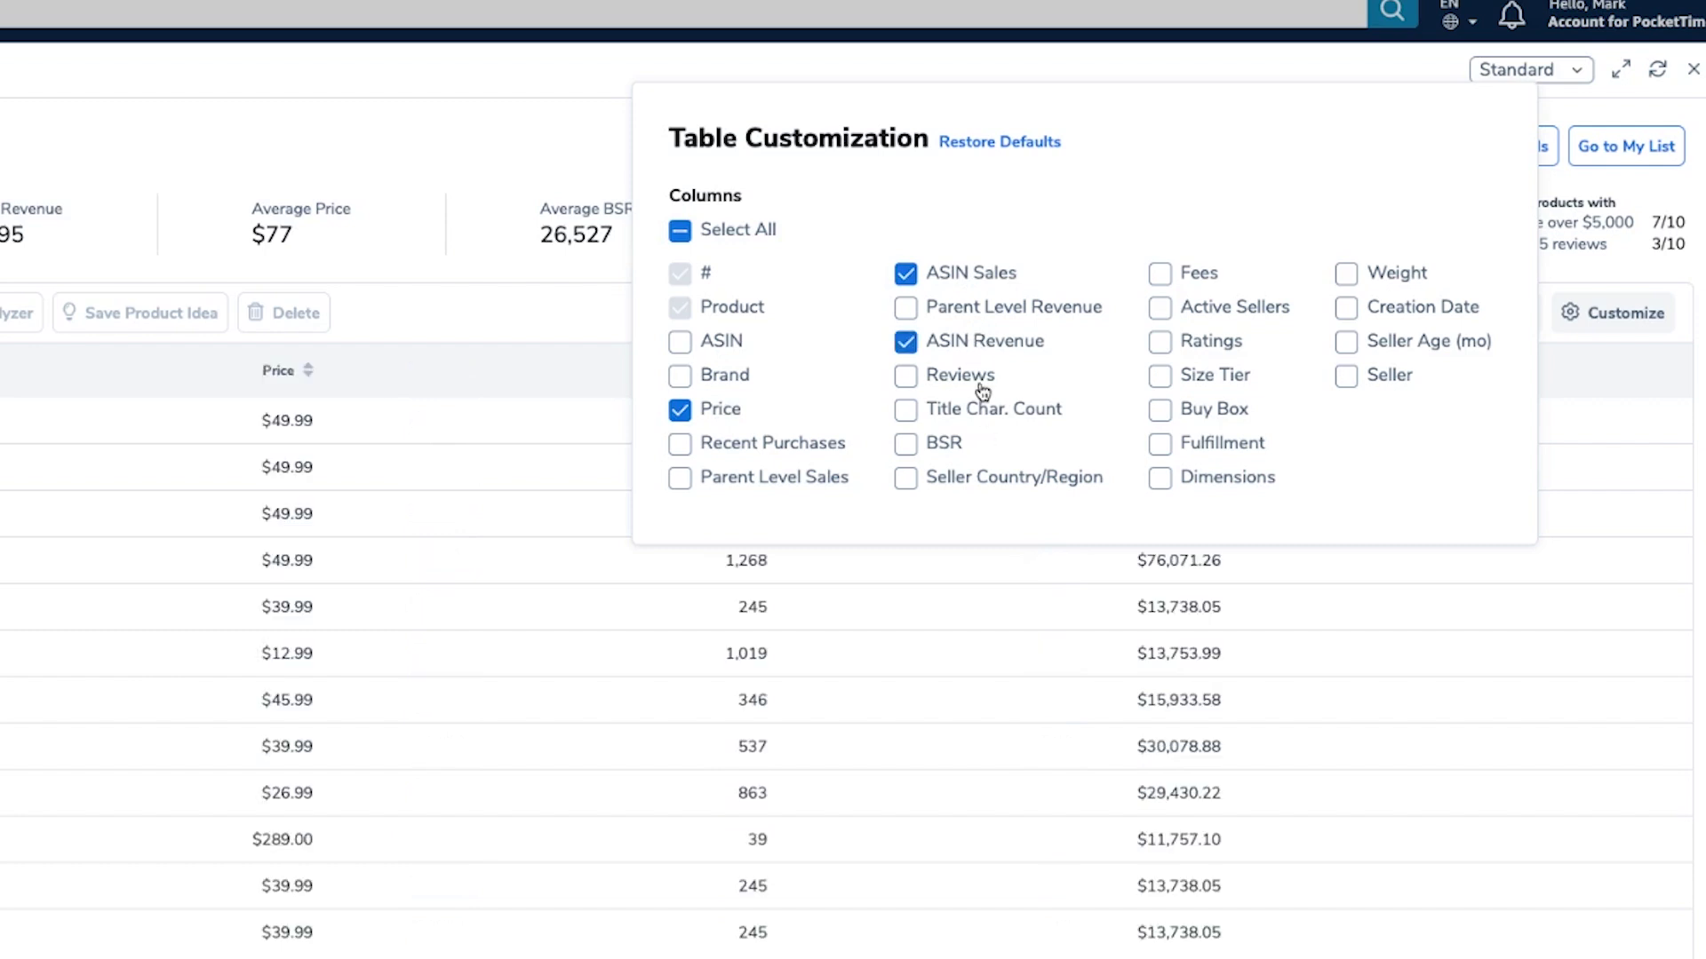
click(981, 388)
click(1346, 310)
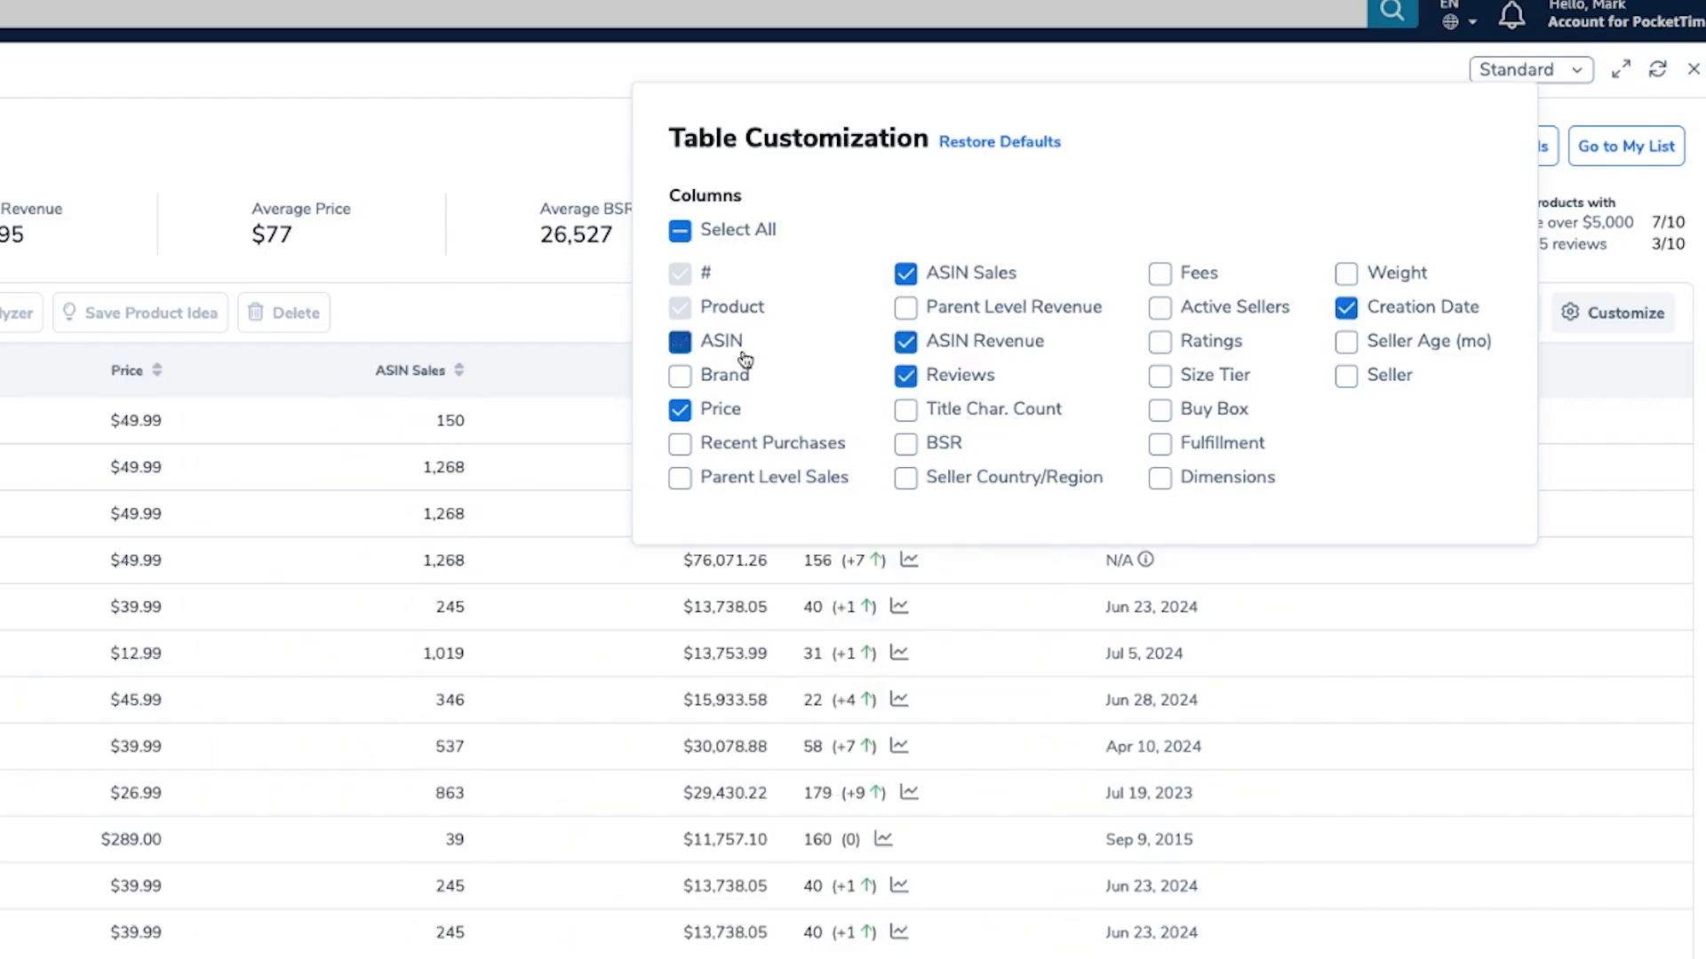
click(1193, 281)
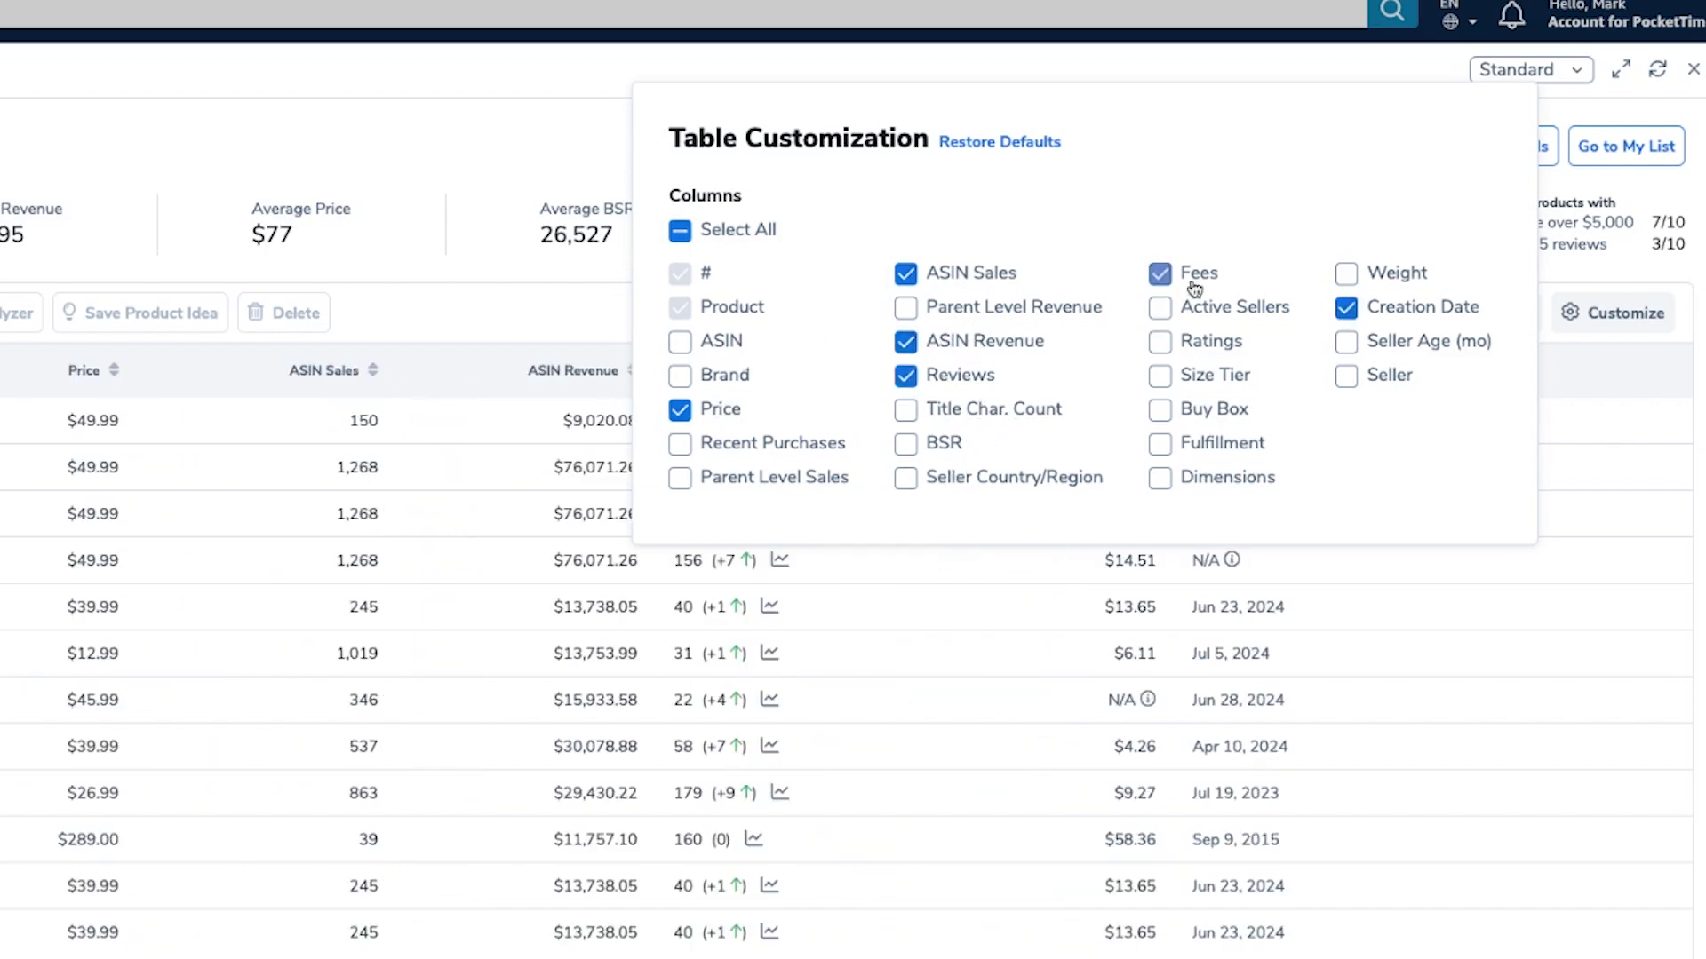
Reorder the table so ASIN Revenue follows Product, with Reviews next
click(1692, 379)
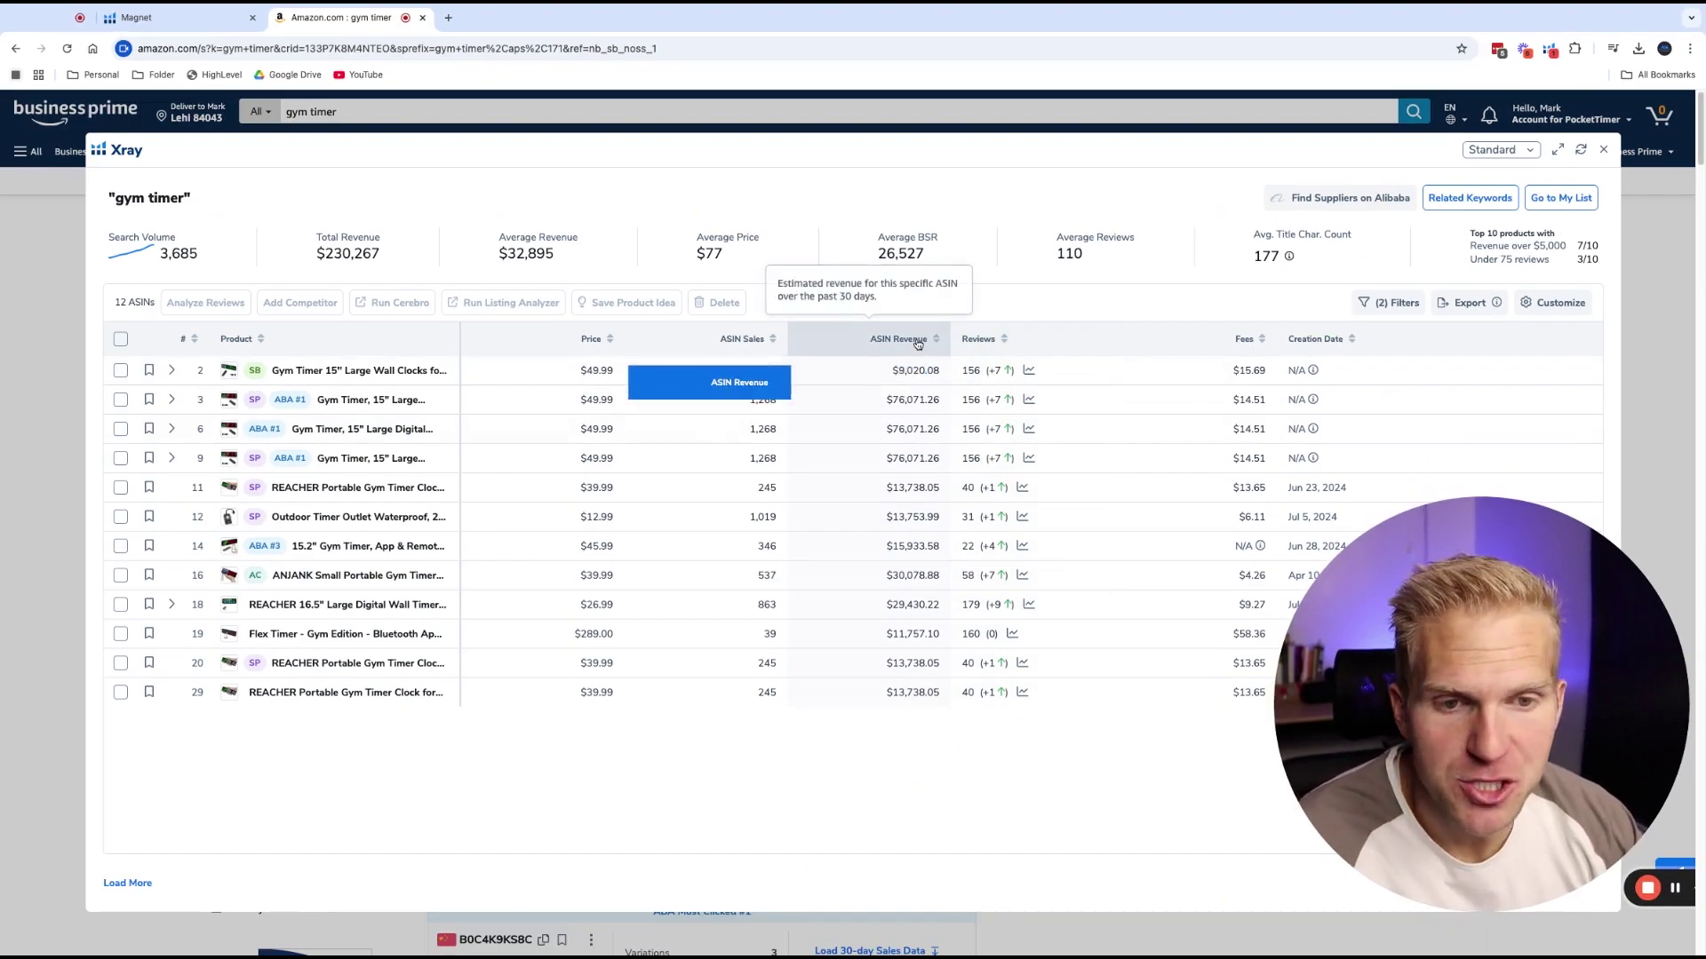
drag(918, 345, 531, 355)
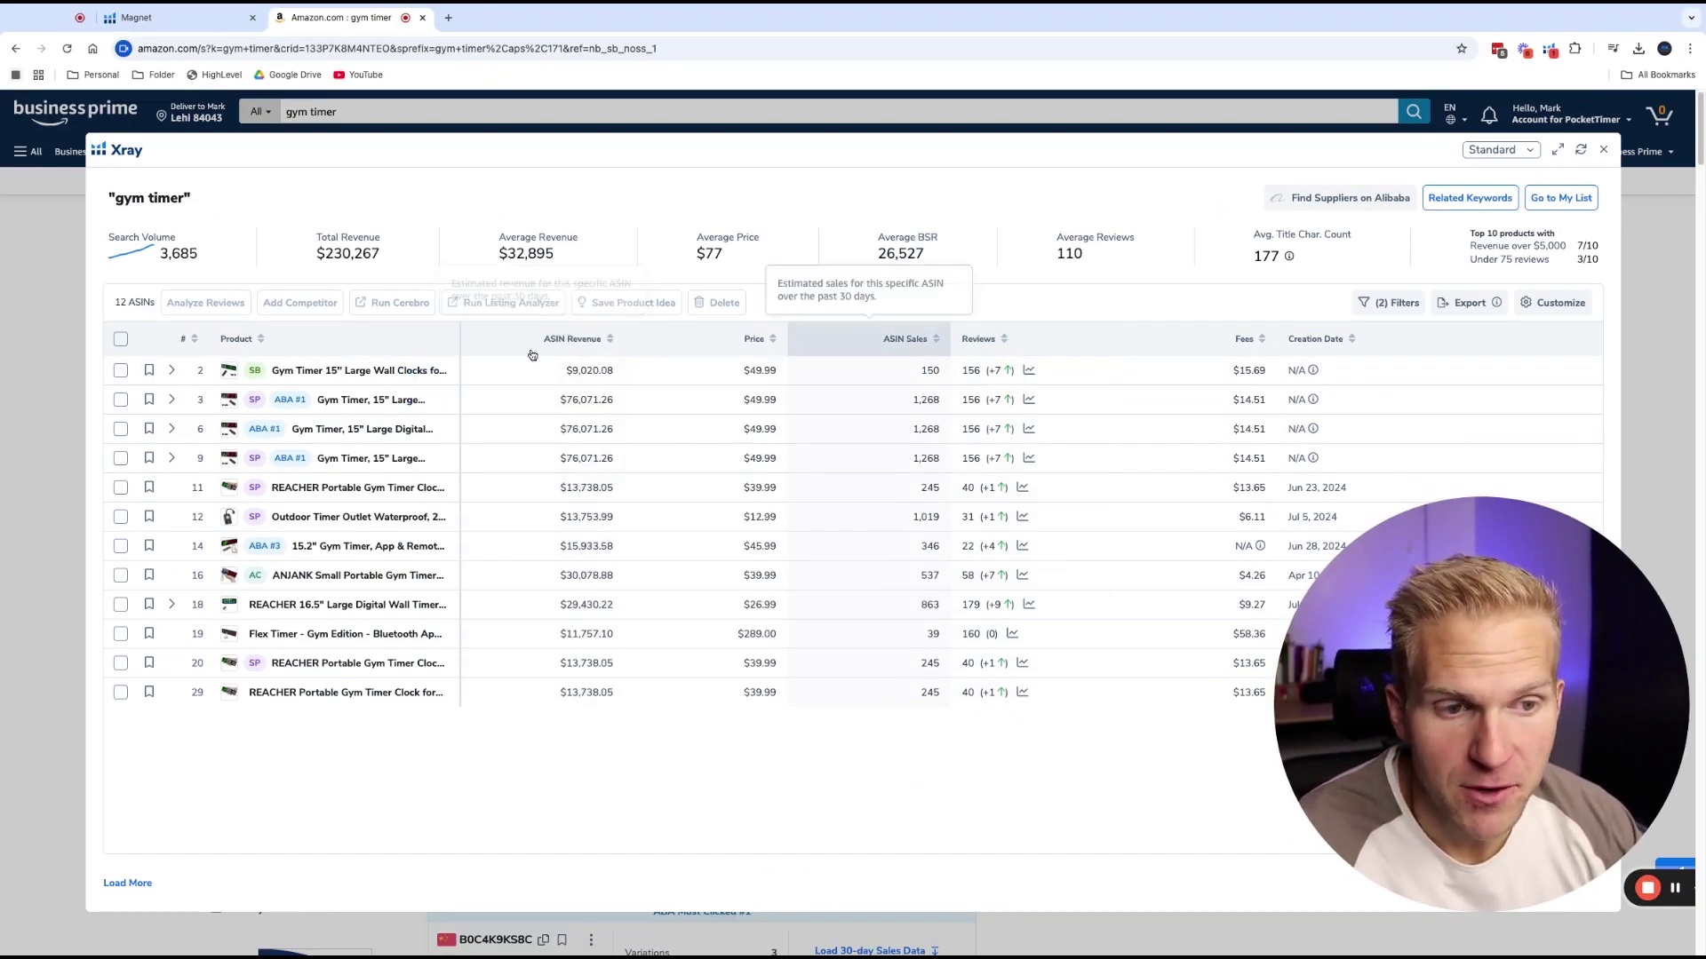
drag(1041, 348, 626, 389)
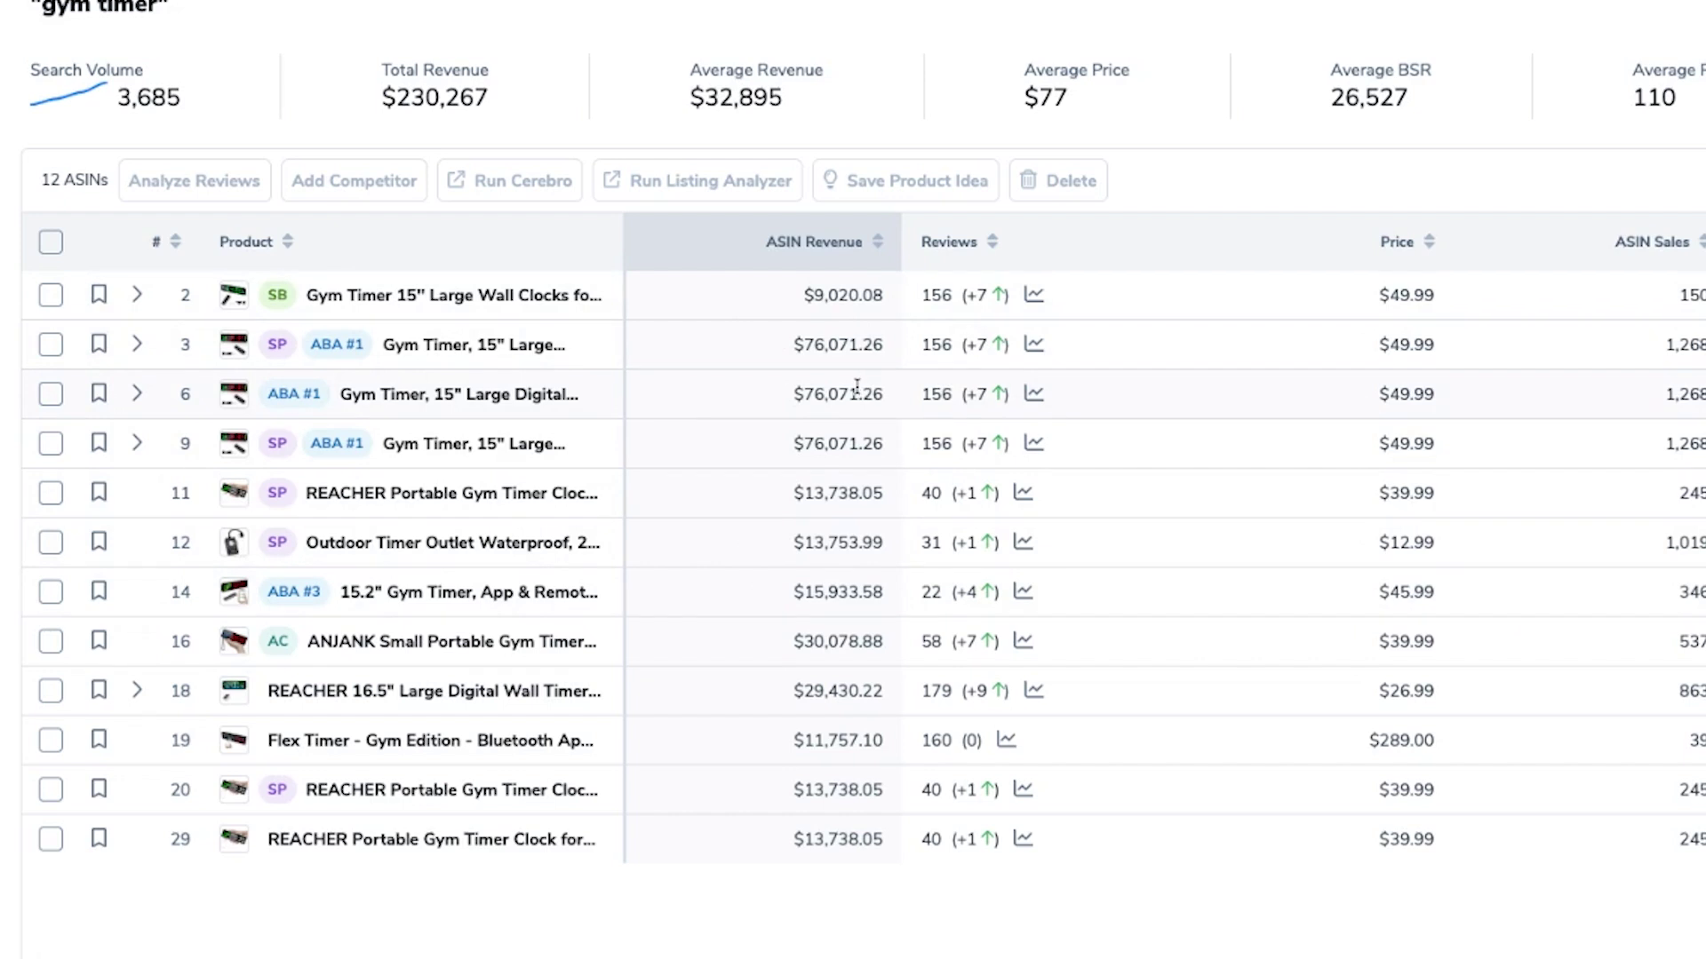
Tick the ANJANK Small Portable Gym Timer product on row 16 for analysis
mouse_move(233, 641)
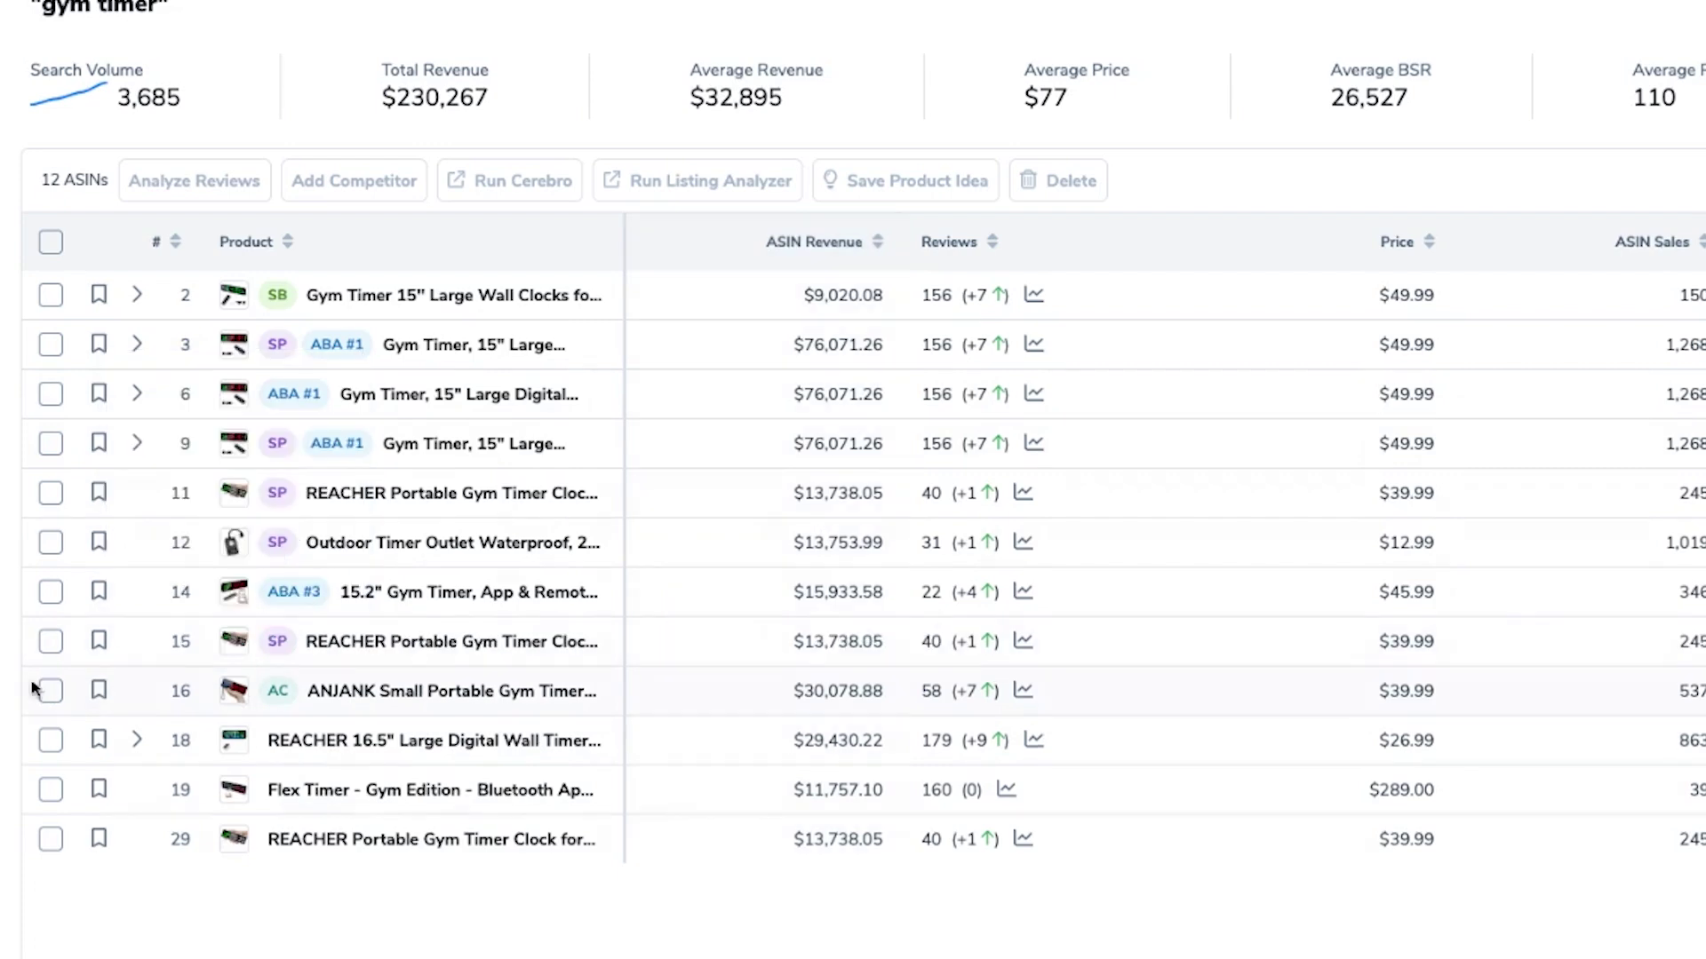
click(50, 692)
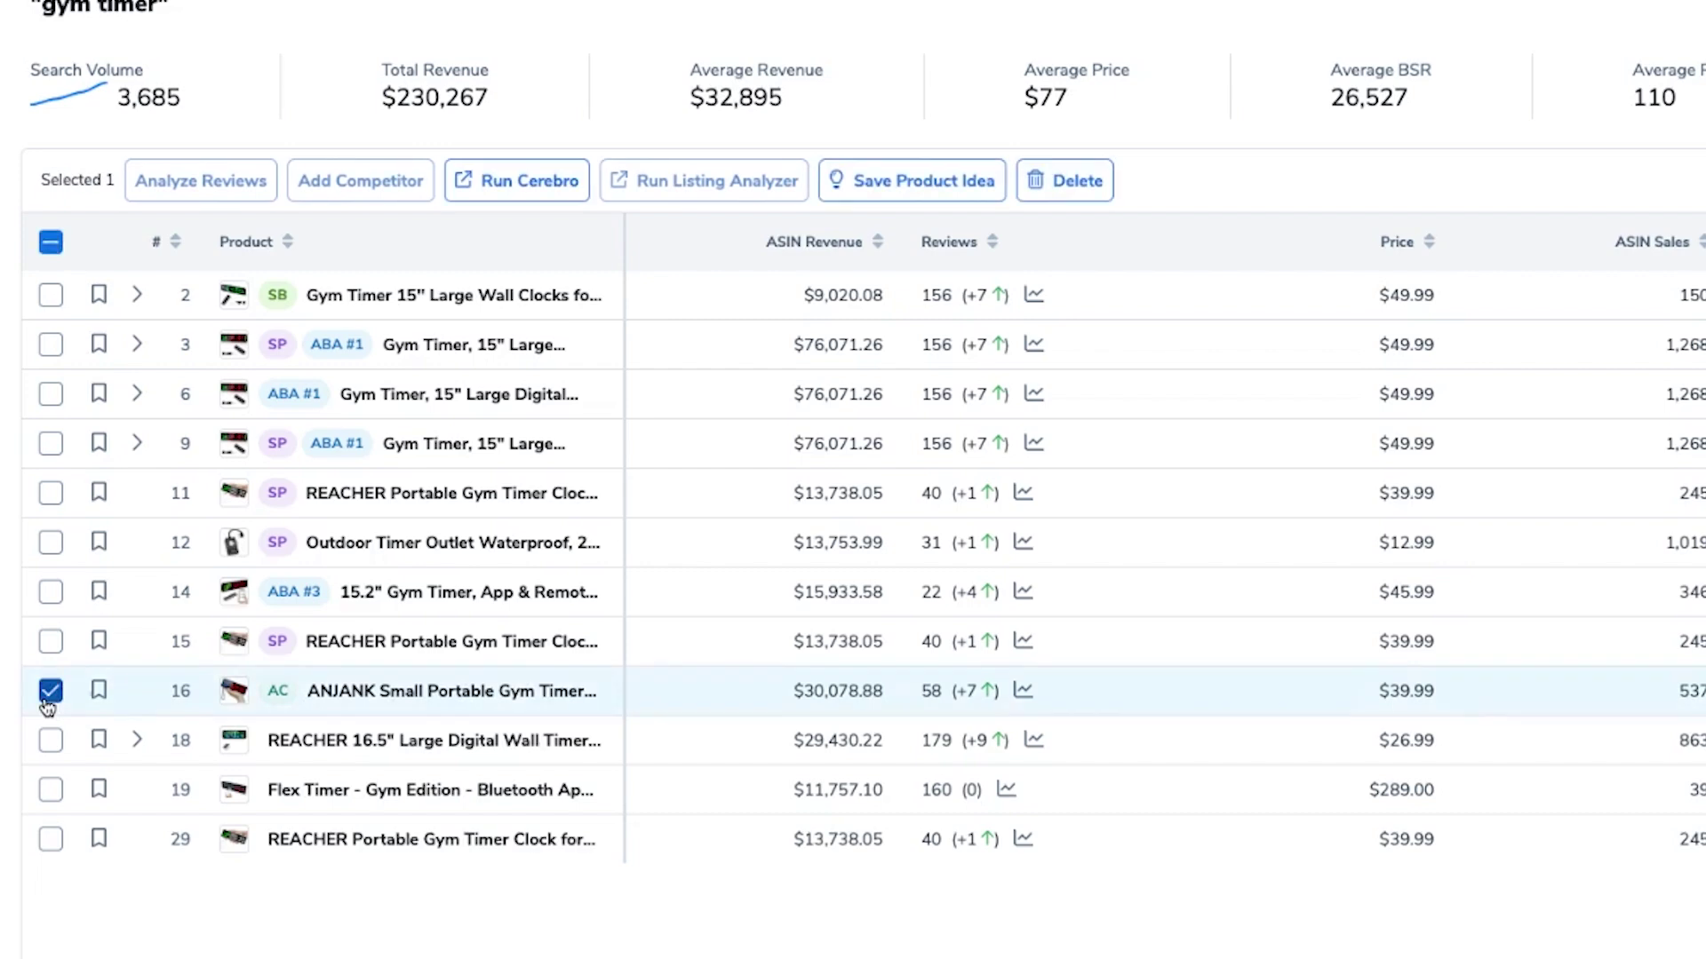
Run Cerebro on the selected ANJANK gym timer to pull its keywords
click(512, 182)
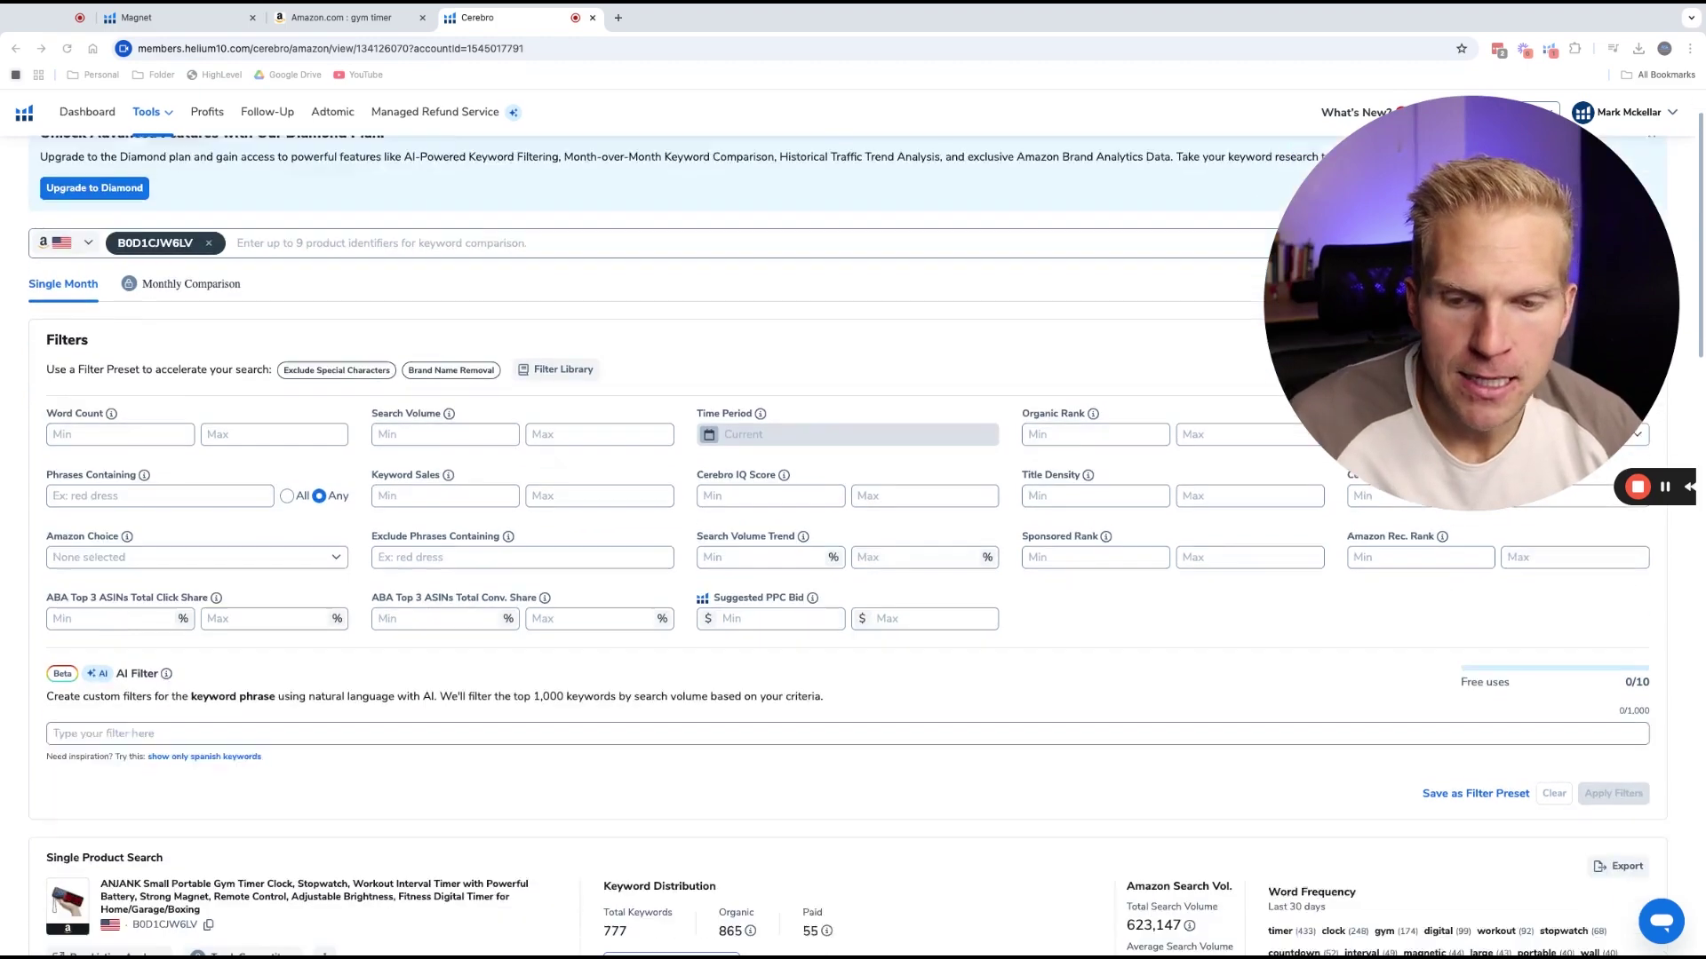
scroll(853, 533, down, 5)
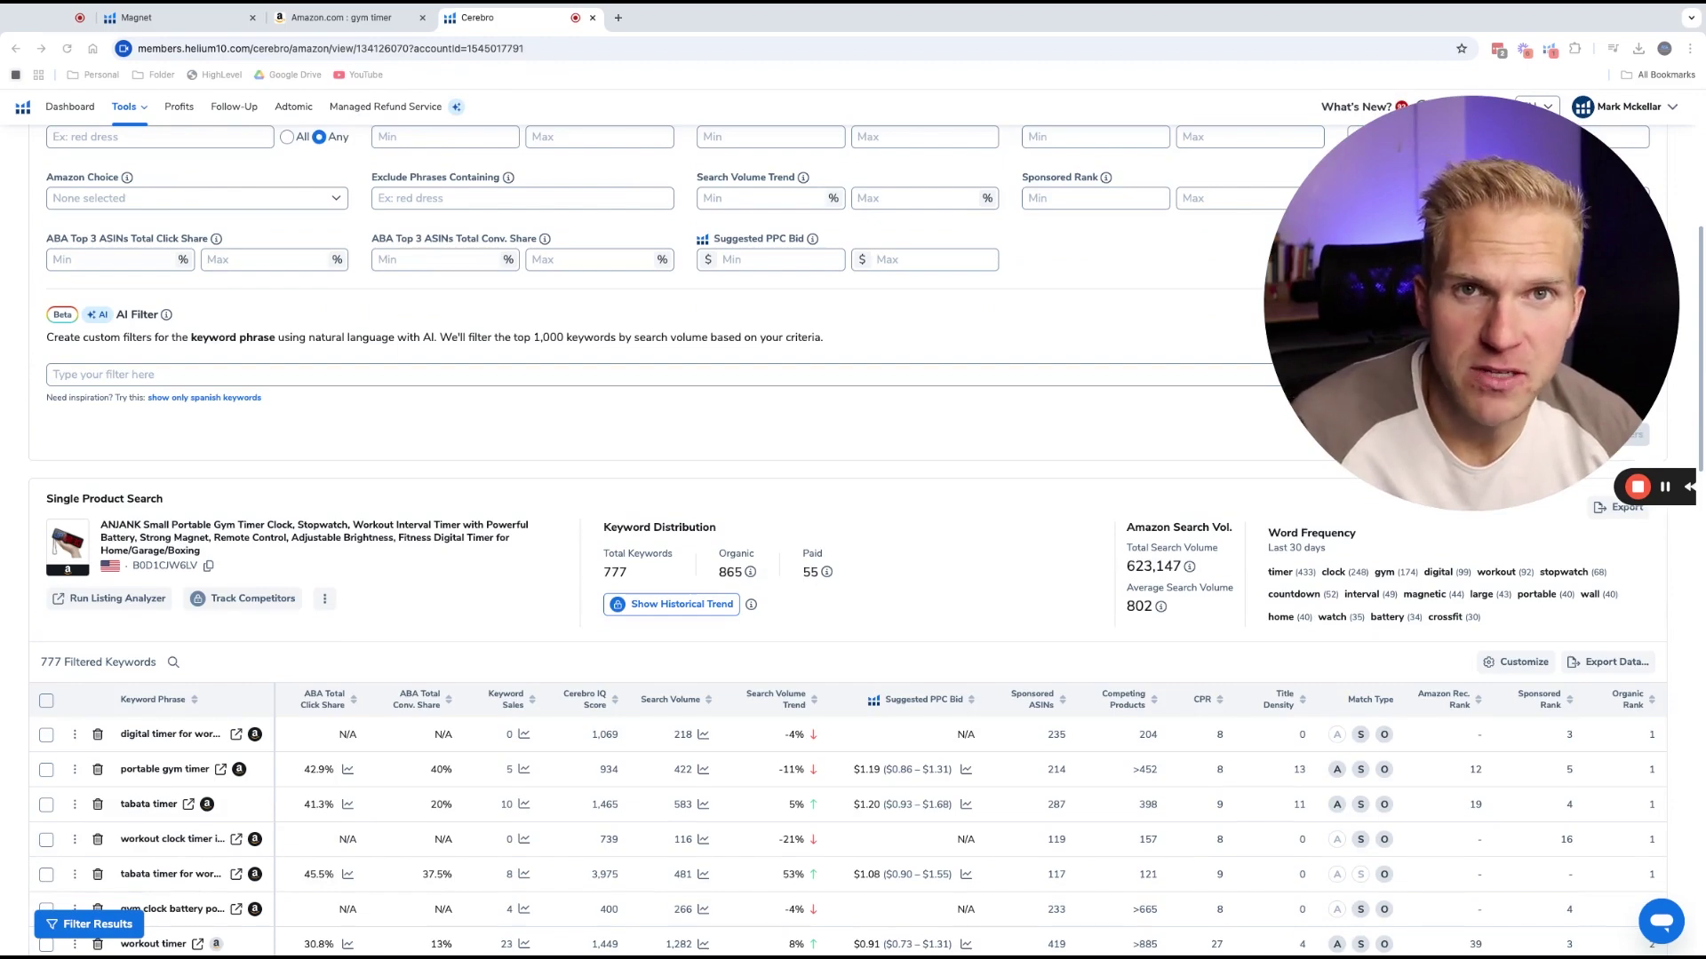
scroll(853, 533, up, 5)
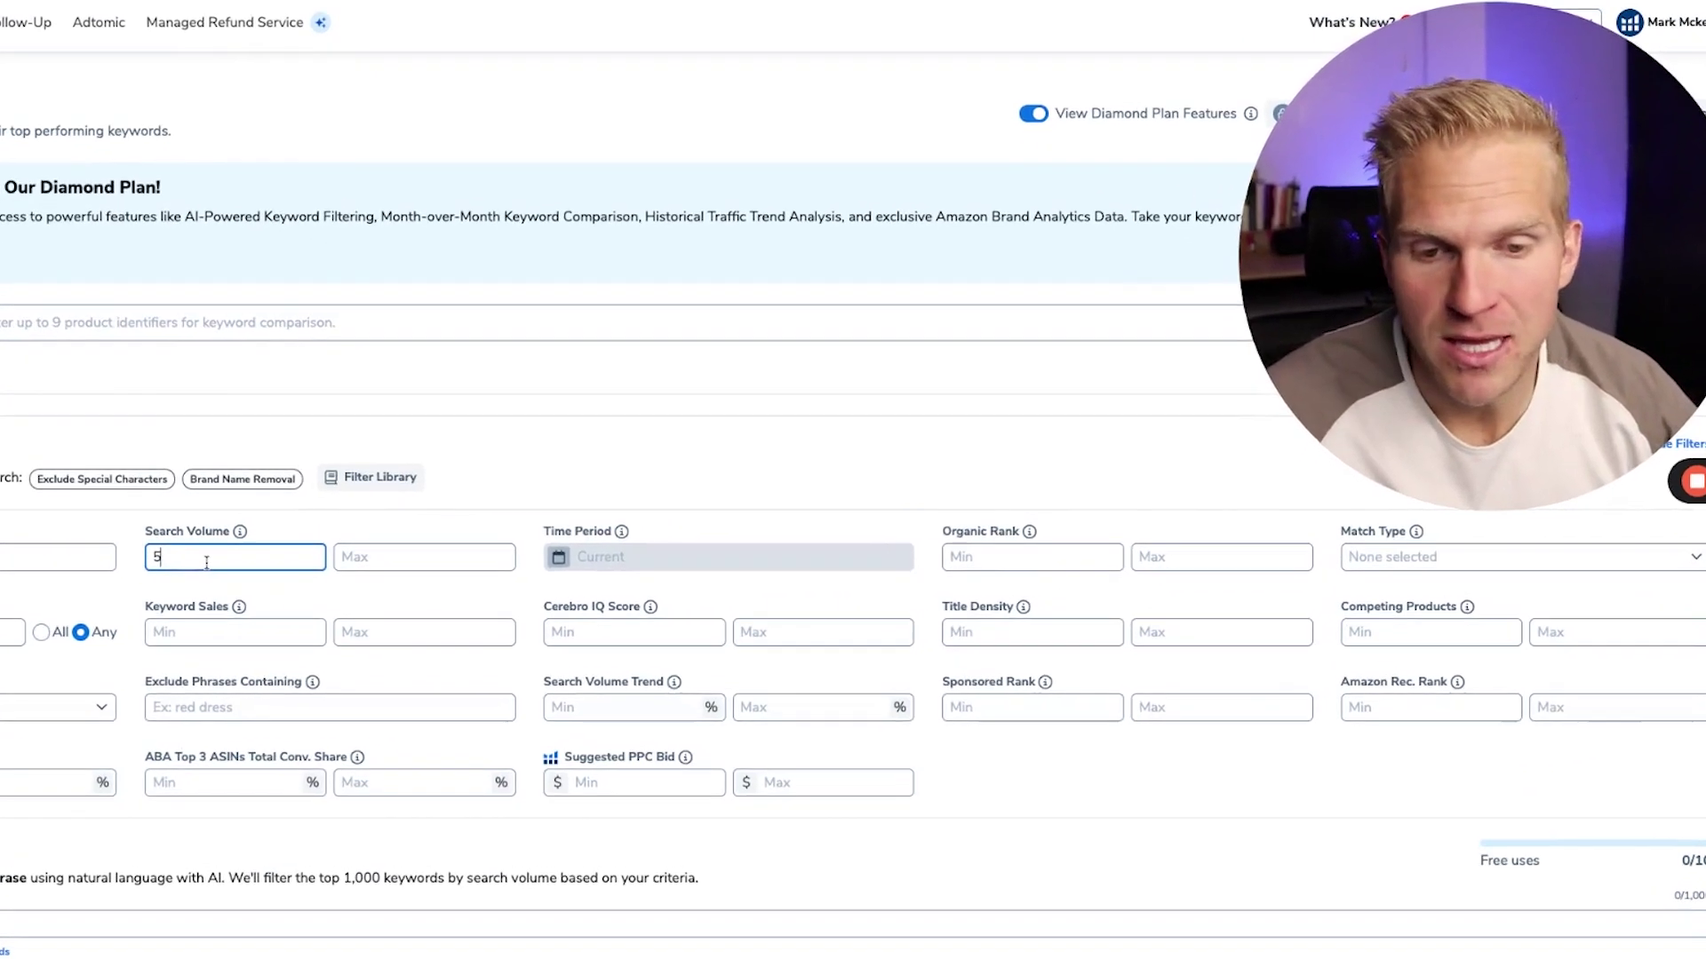
Filter keywords to search volume minimum 500 and organic rank 1 to 60
text(500)
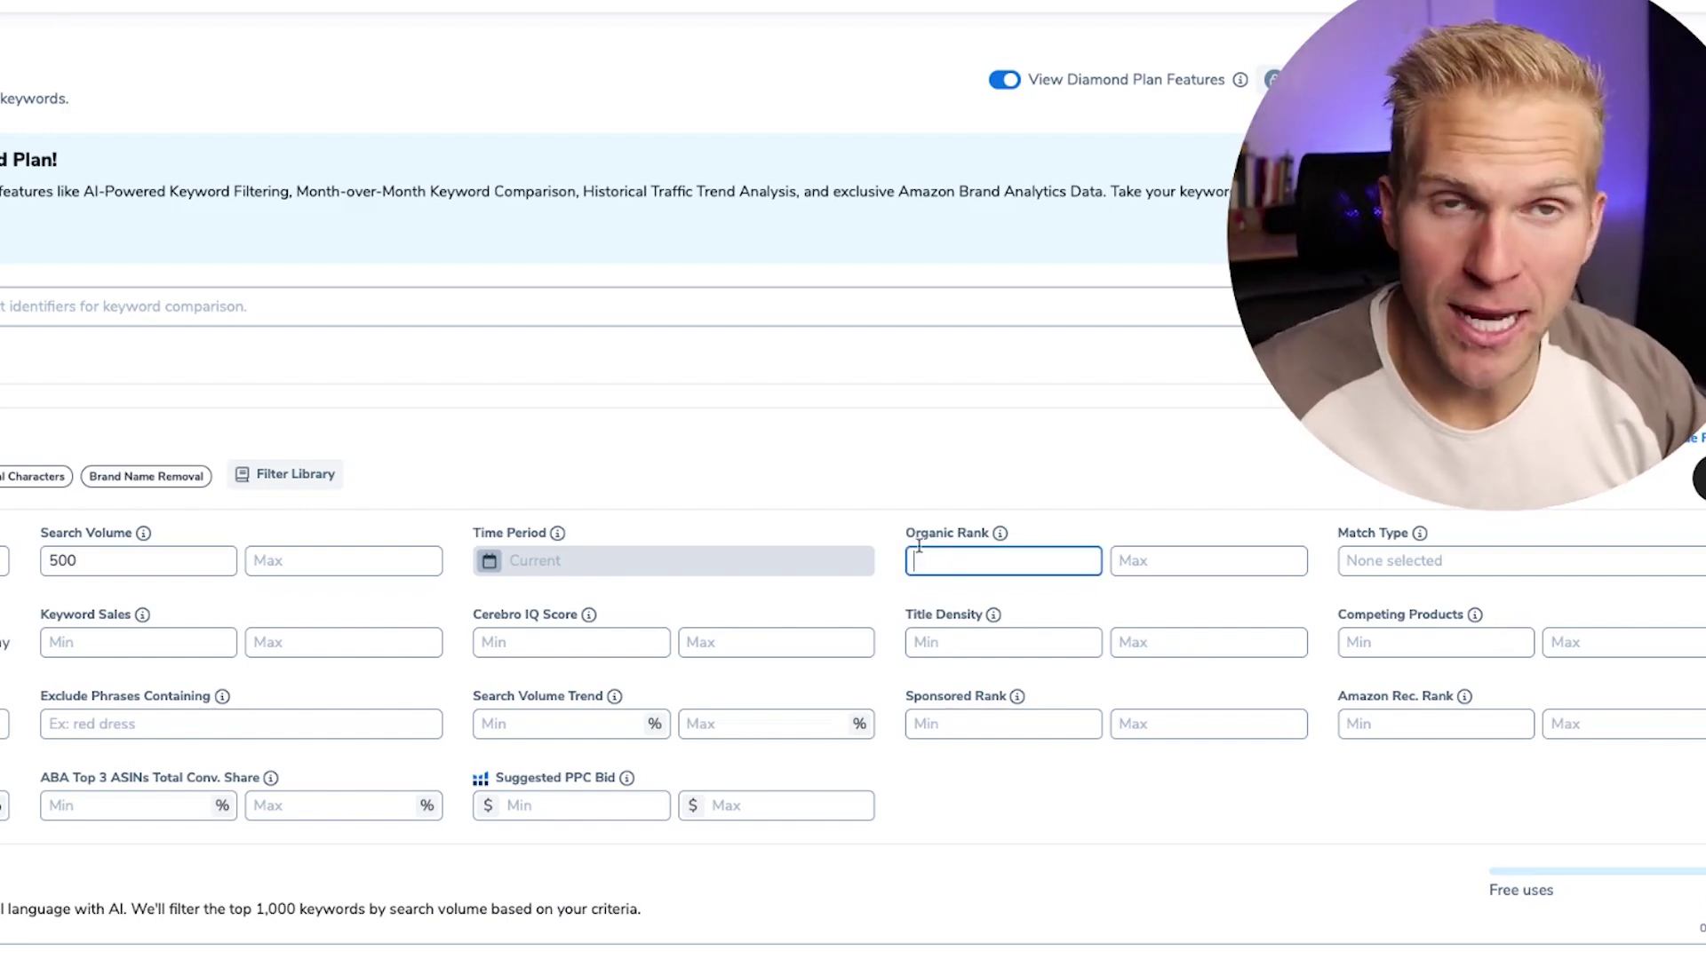
mouse_move(1004, 535)
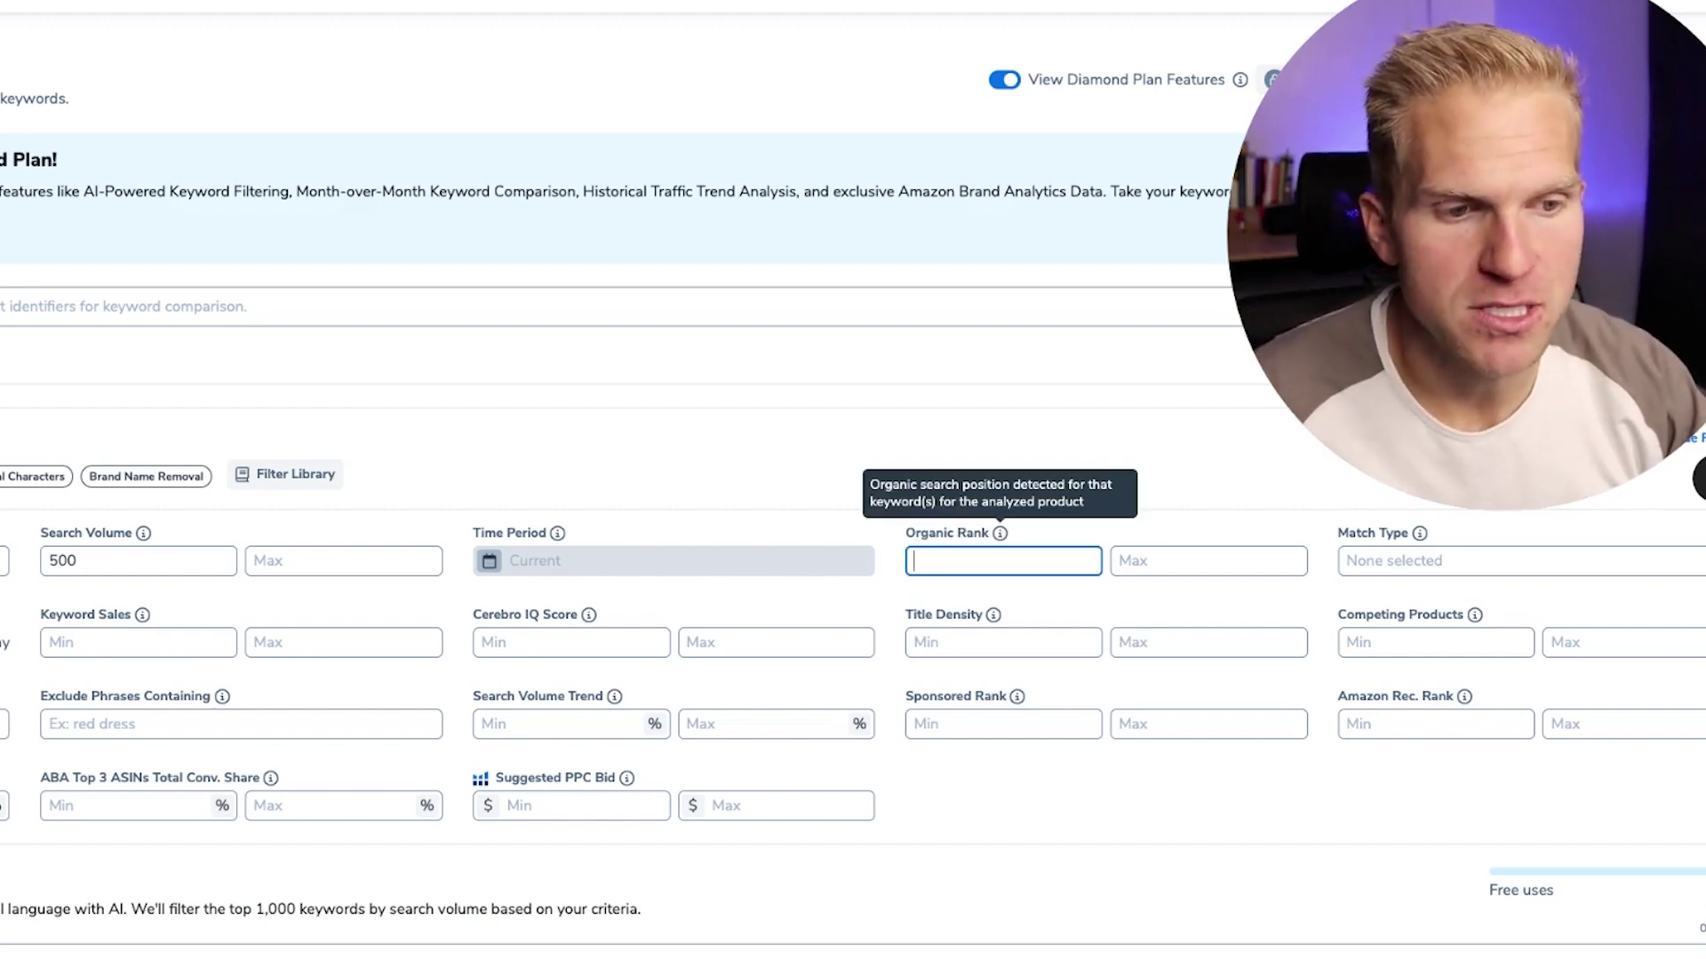
click(1029, 543)
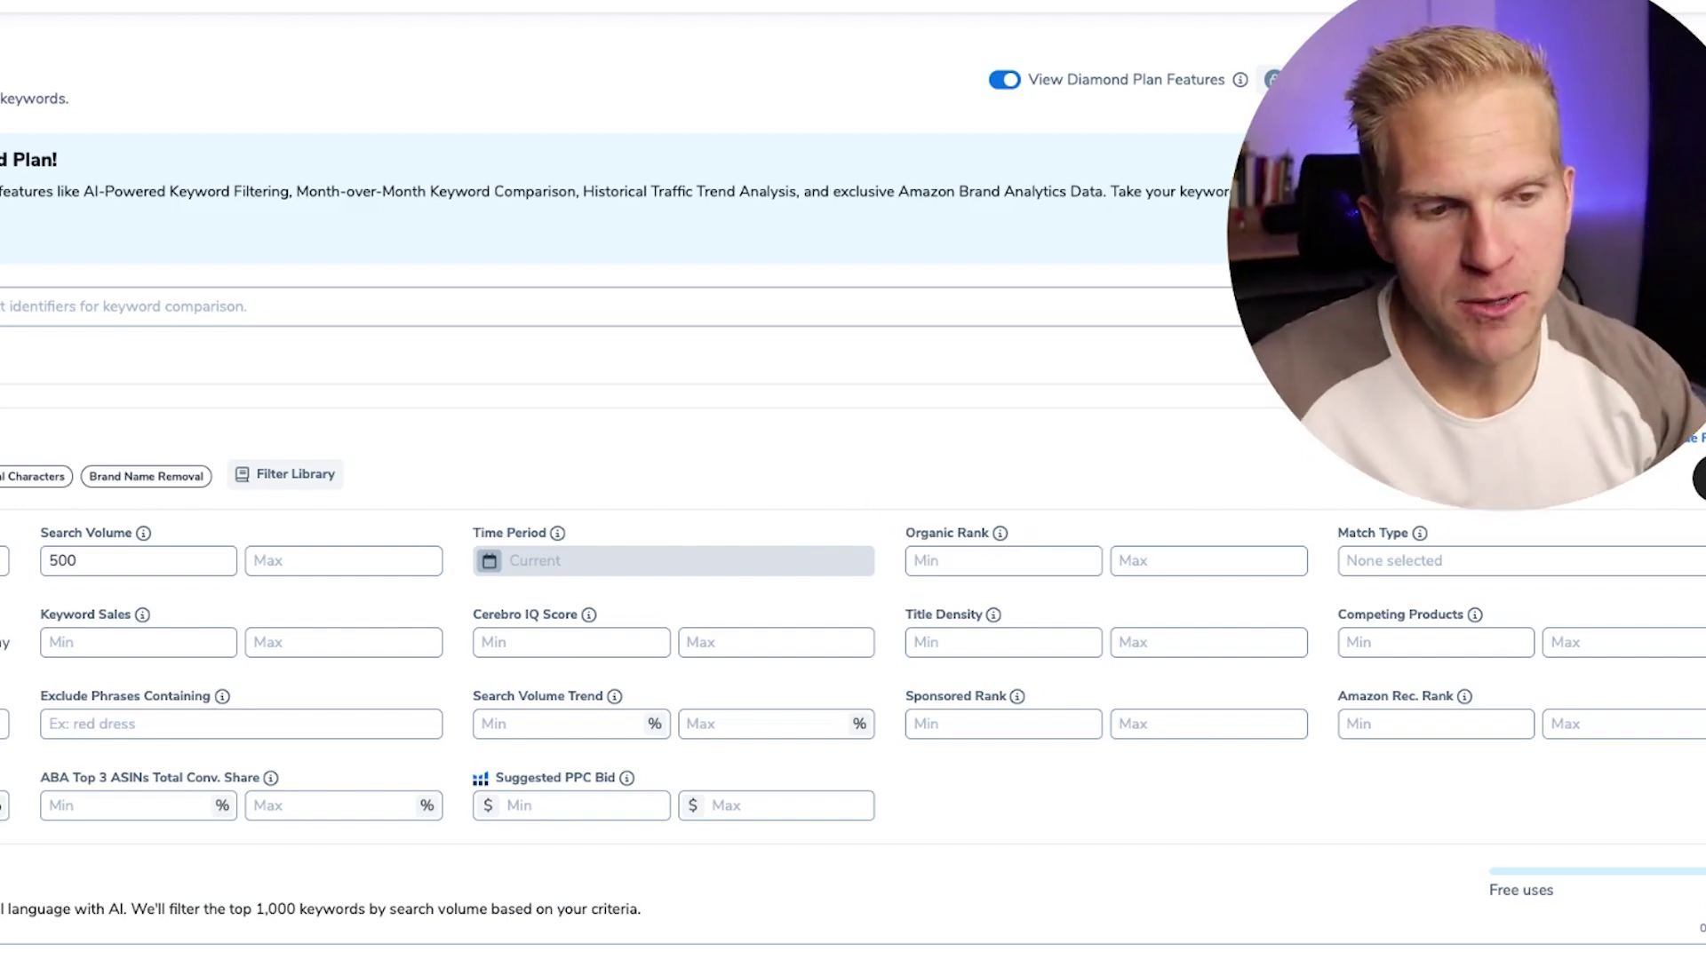
click(1008, 558)
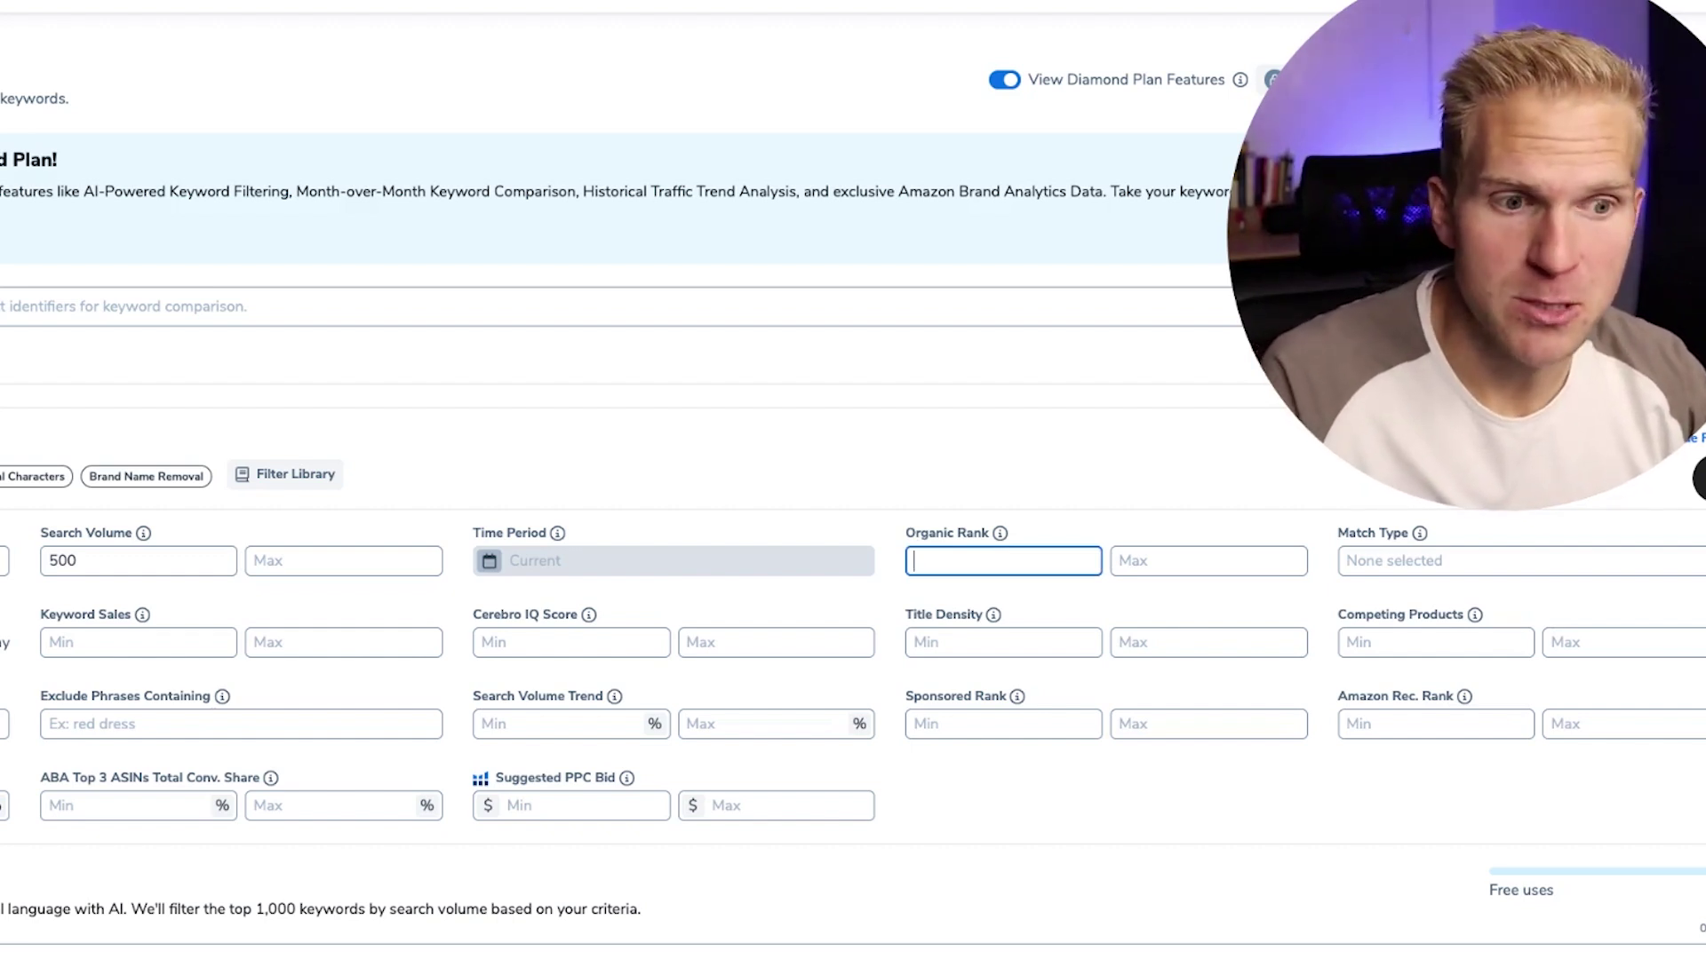
click(1208, 561)
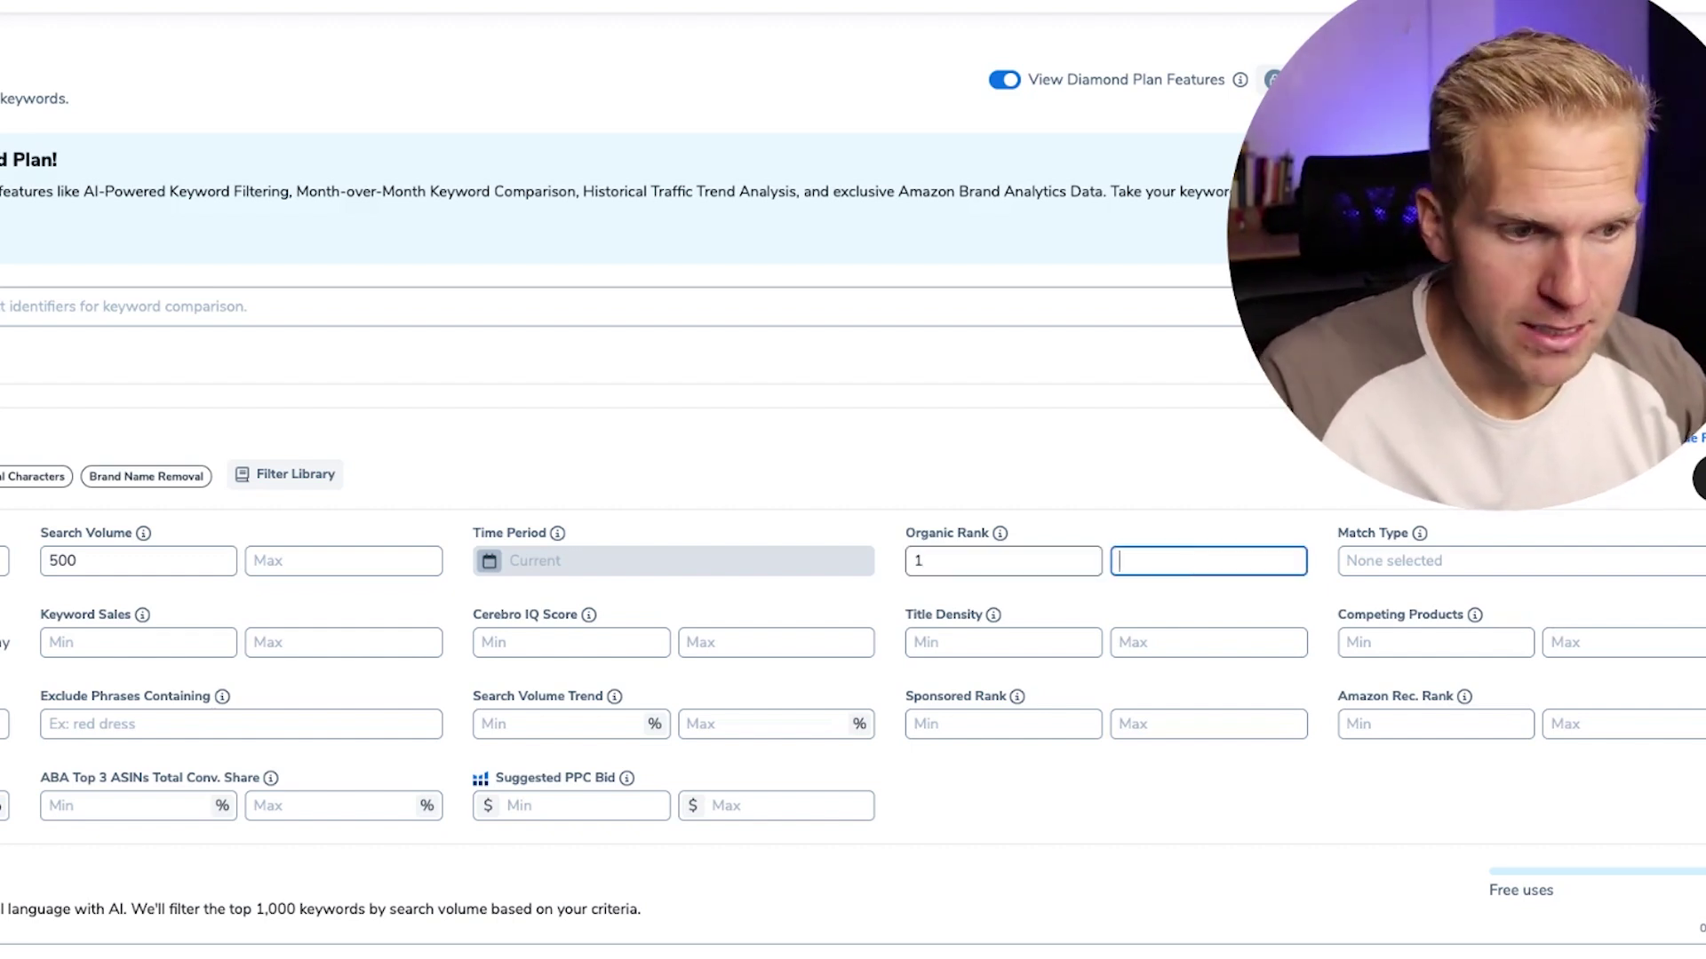
click(1030, 560)
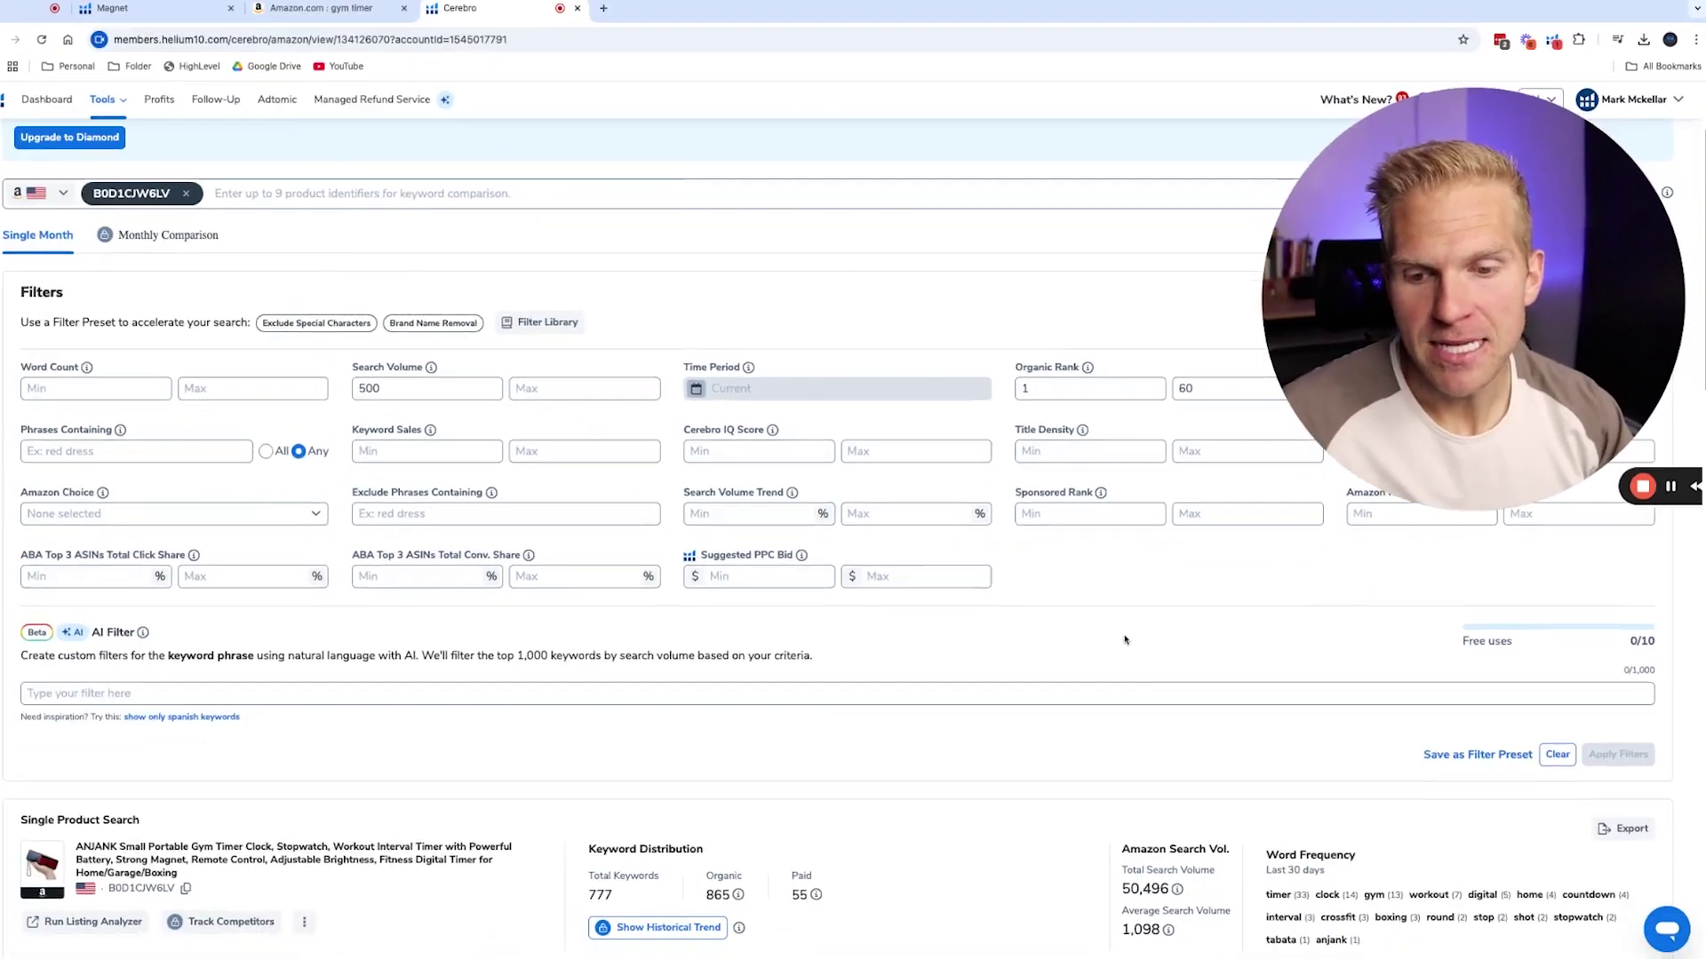
scroll(1048, 899, down, 3)
scroll(1048, 898, up, 3)
scroll(1129, 636, down, 9)
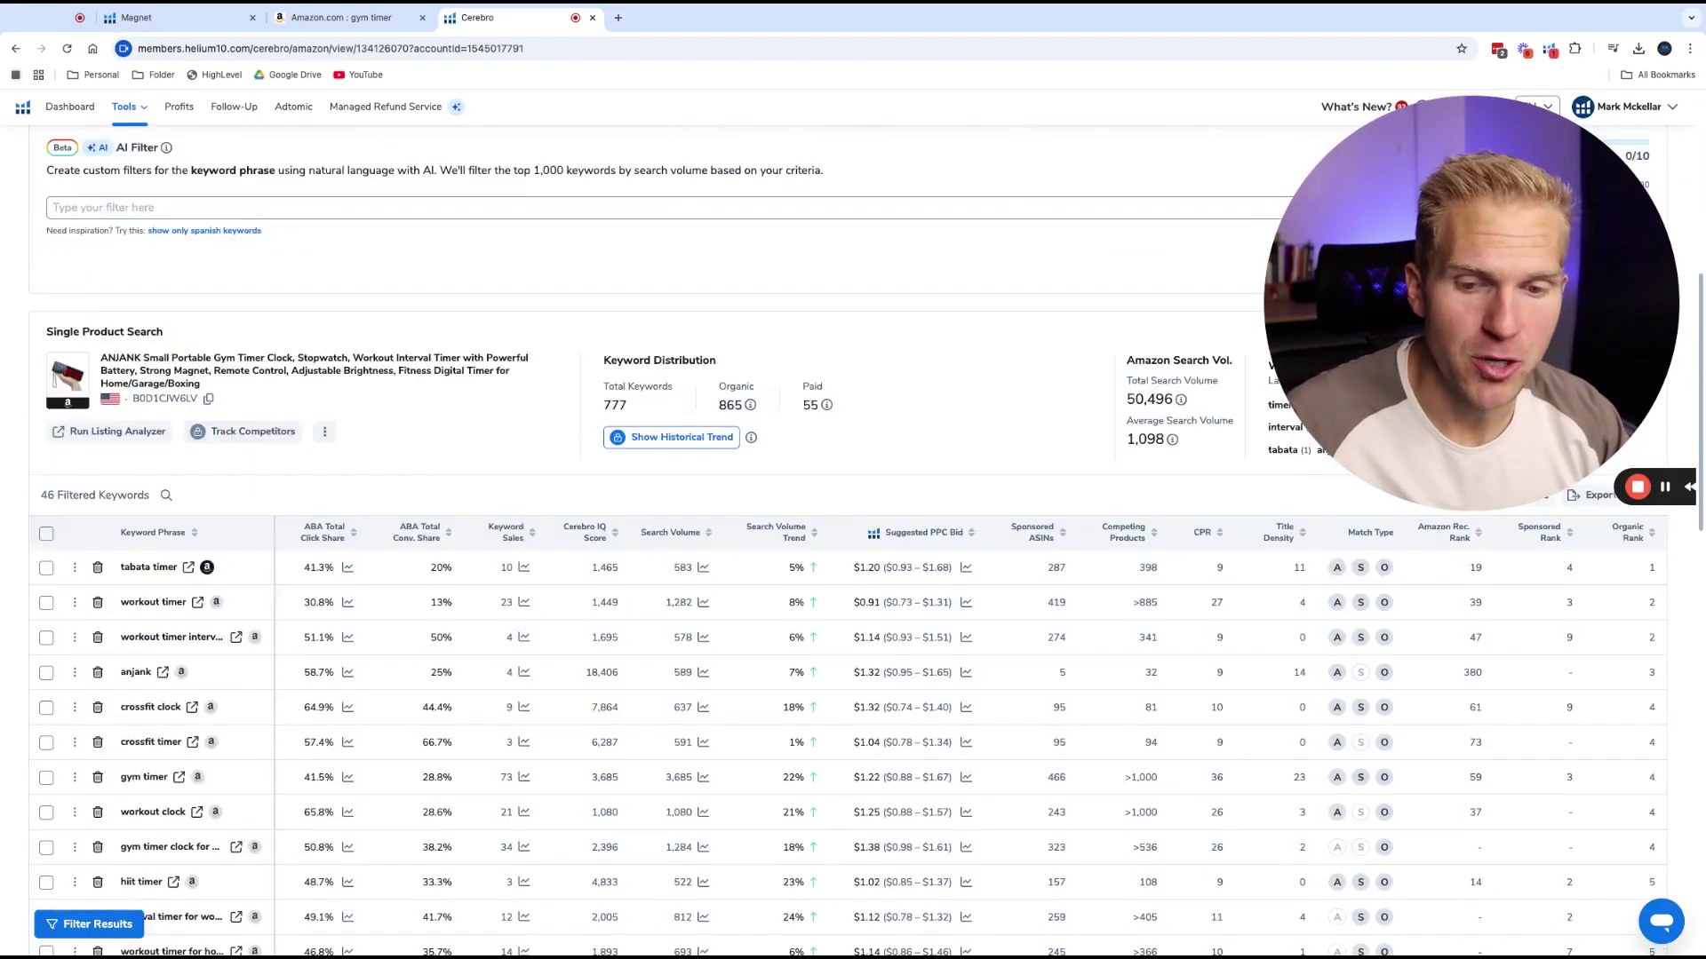
scroll(1129, 637, up, 3)
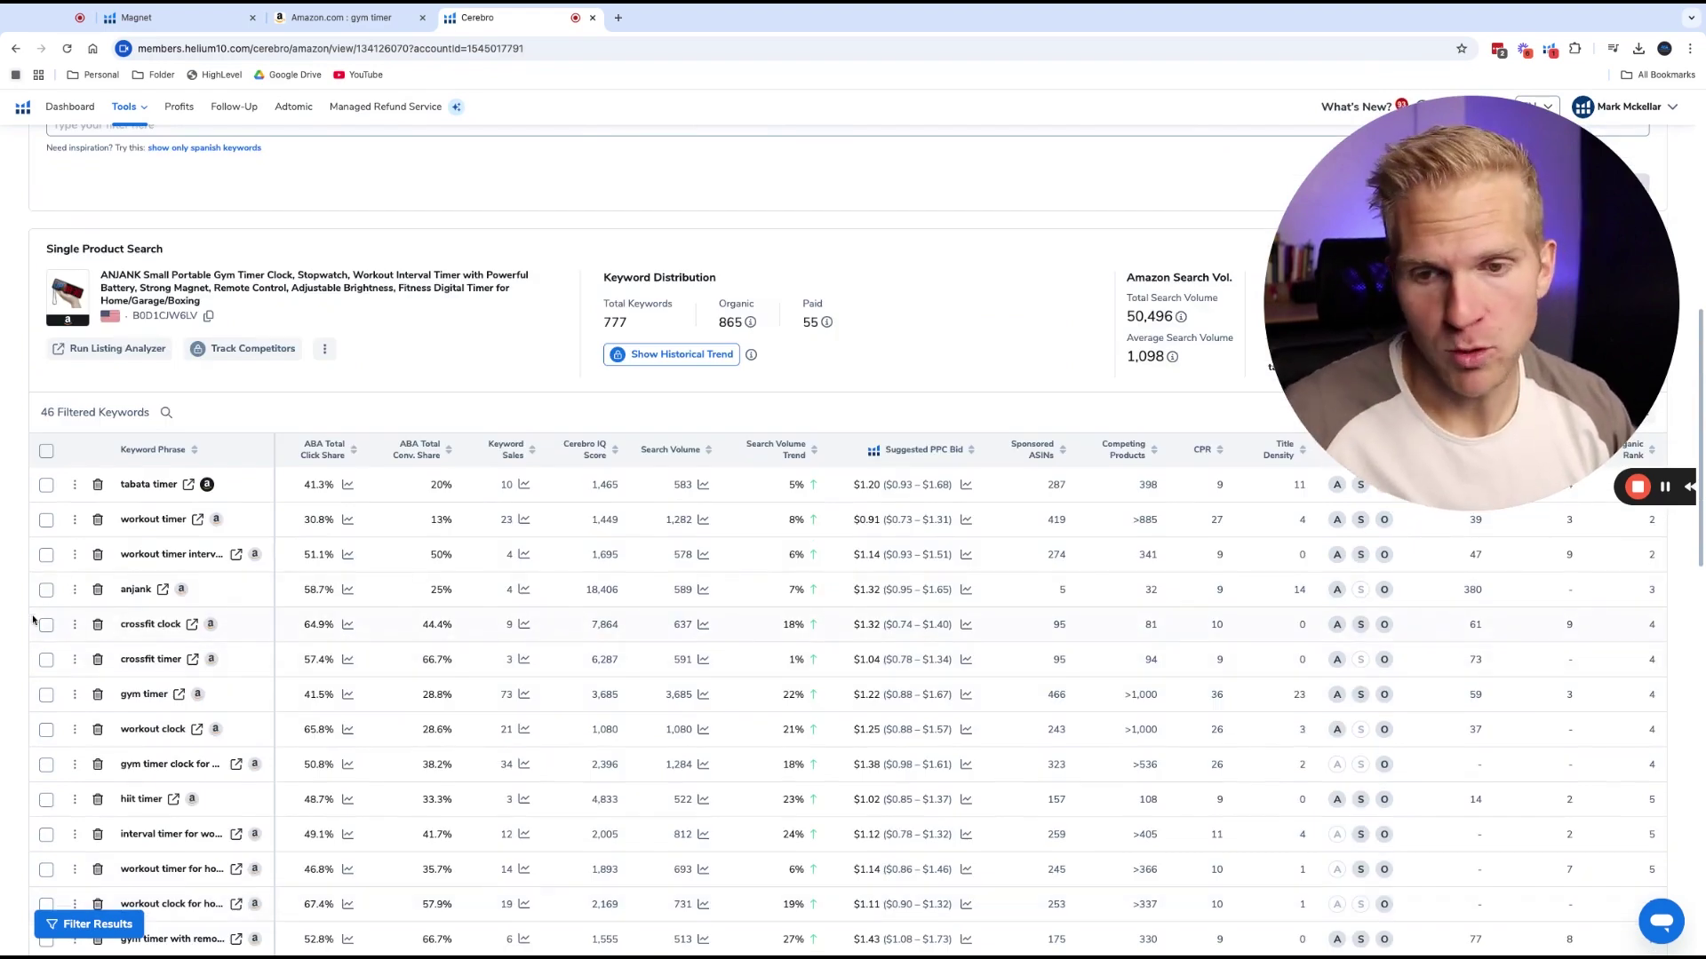
scroll(239, 628, up, 1)
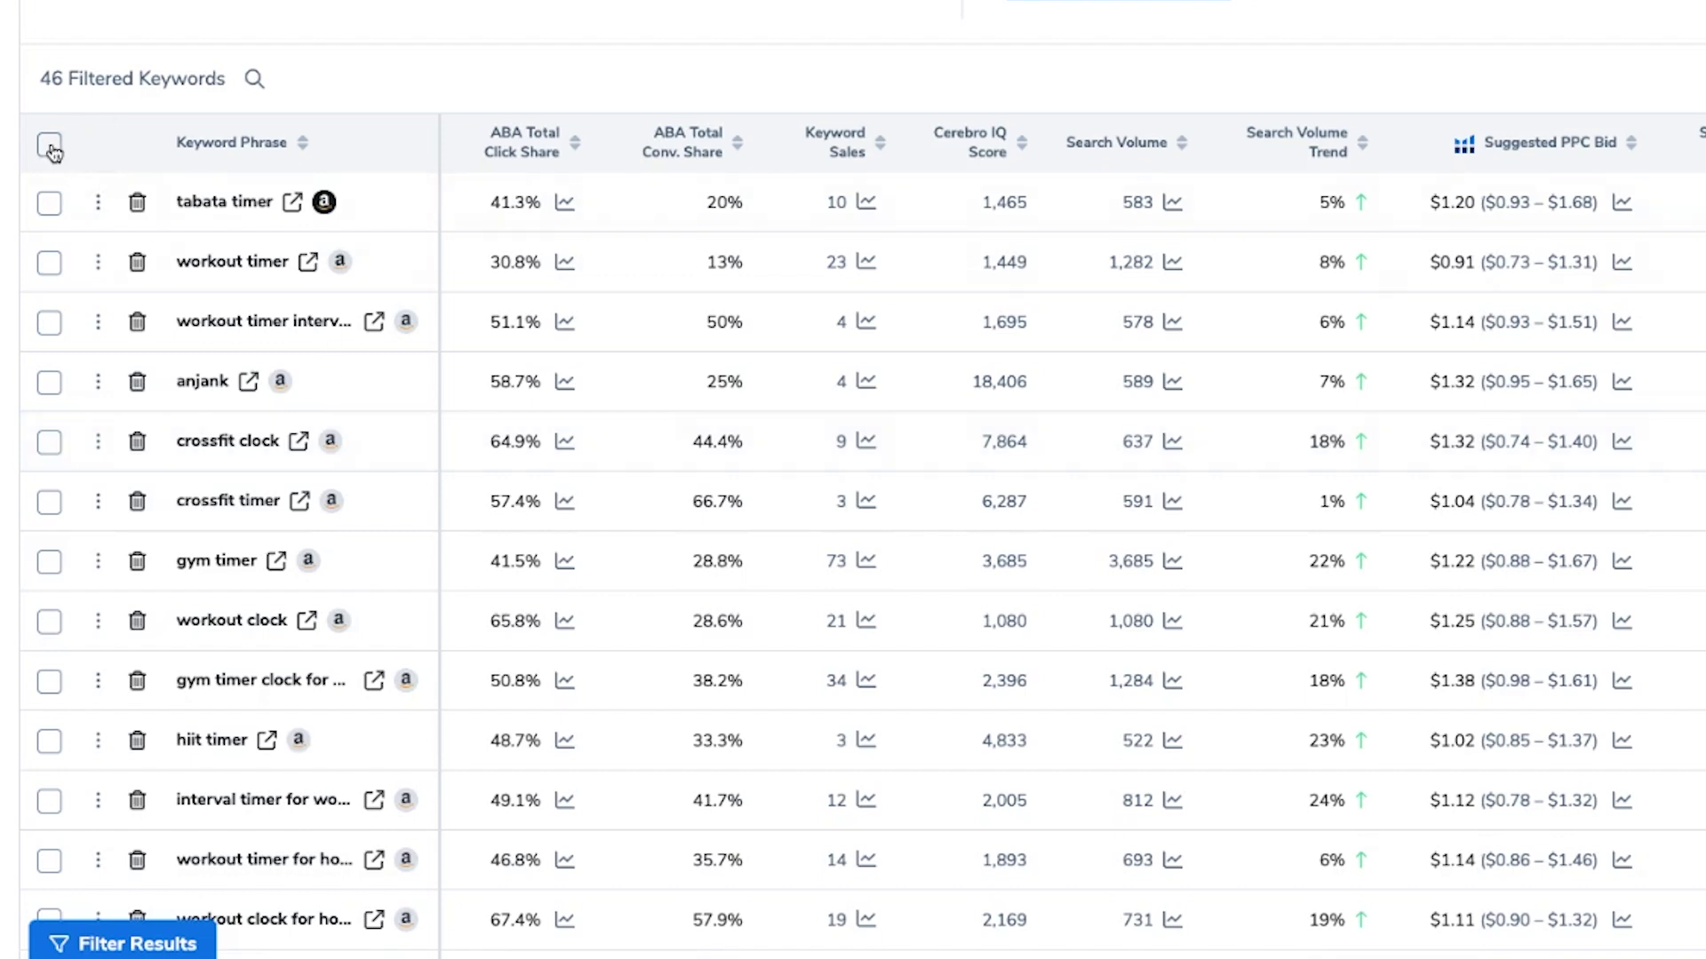
scroll(52, 151, up, 4)
double_click(42, 397)
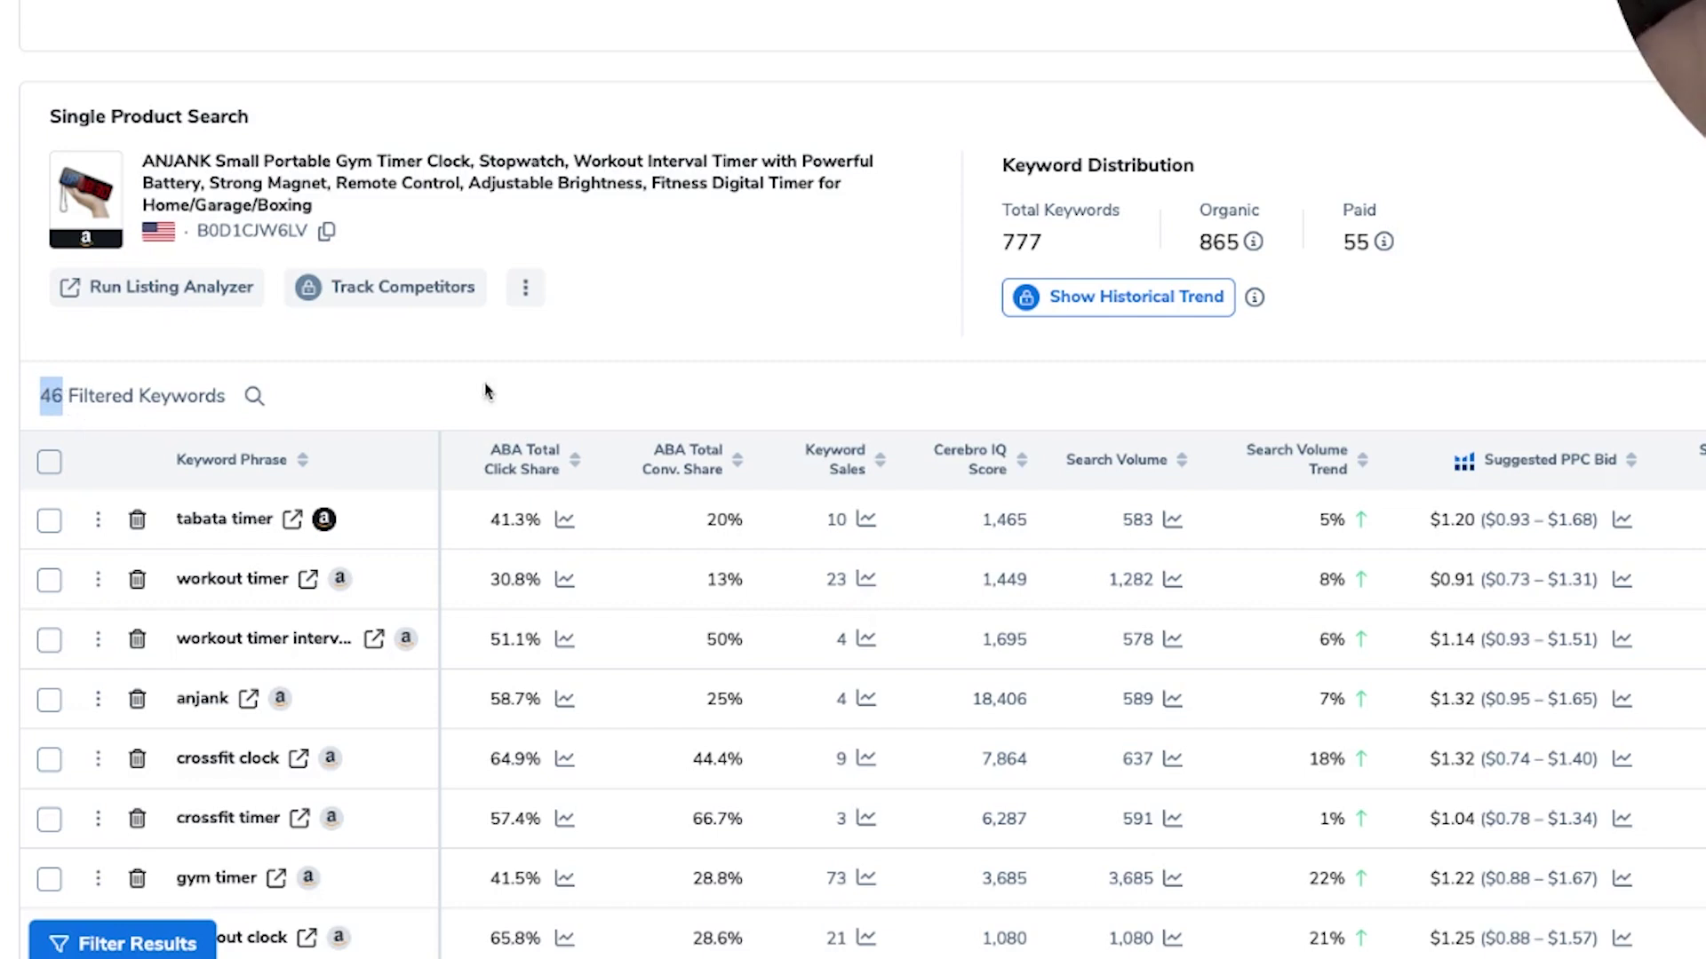
mouse_move(981, 480)
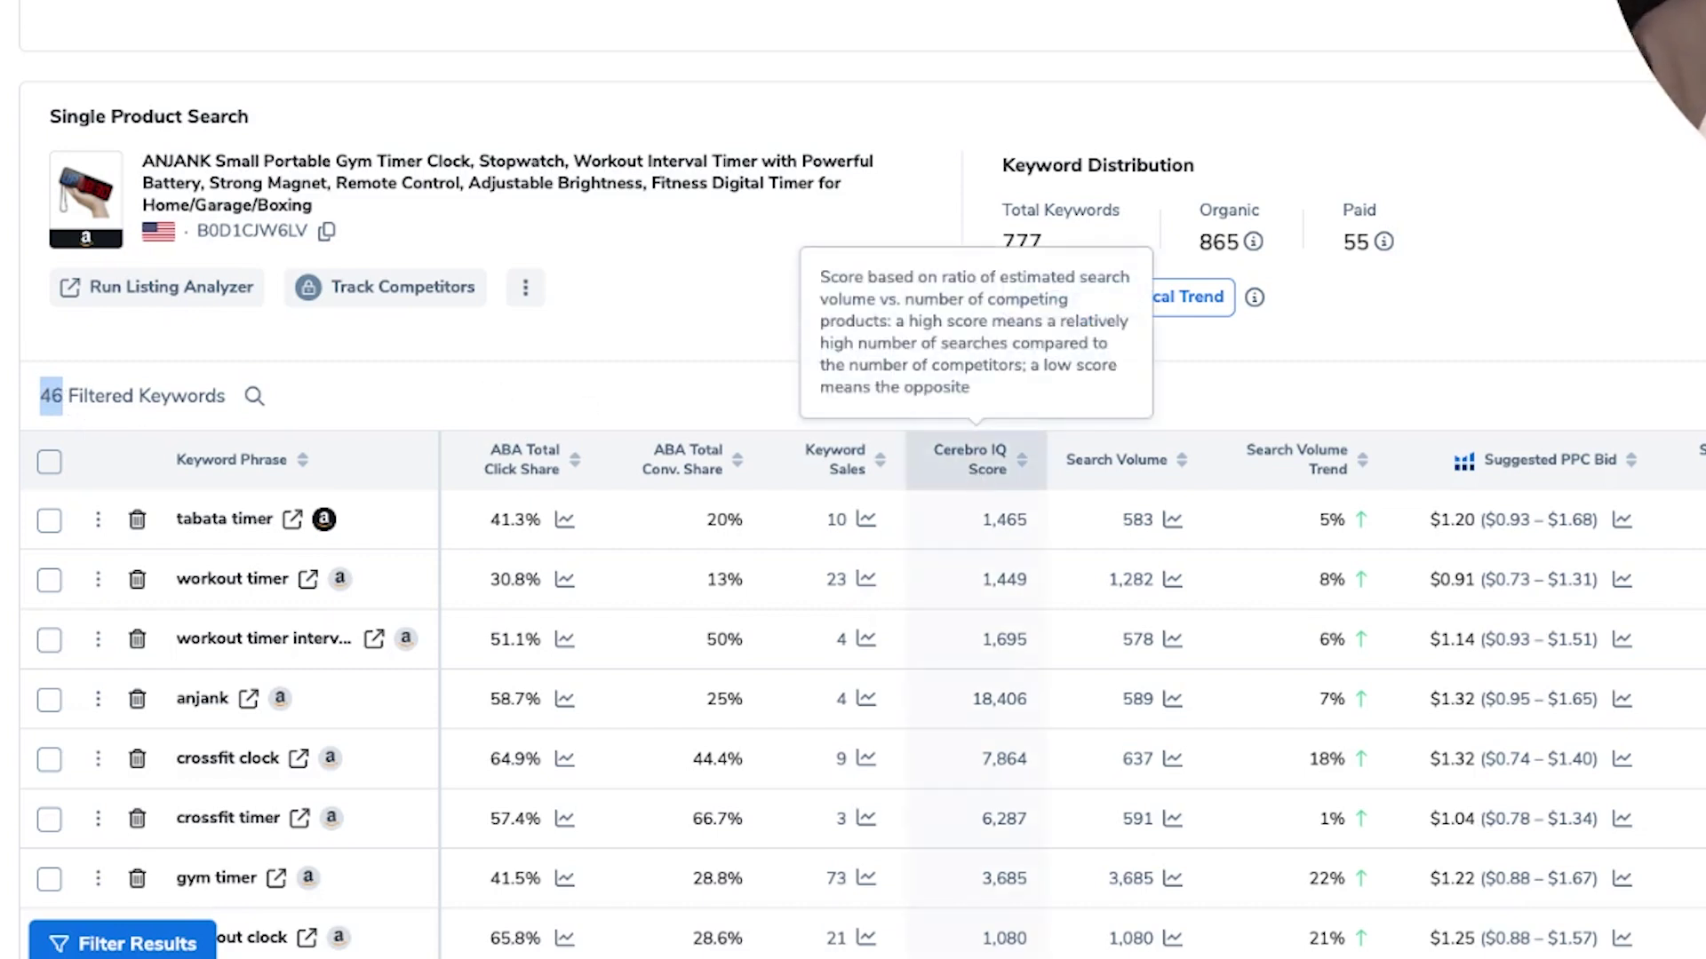
click(981, 471)
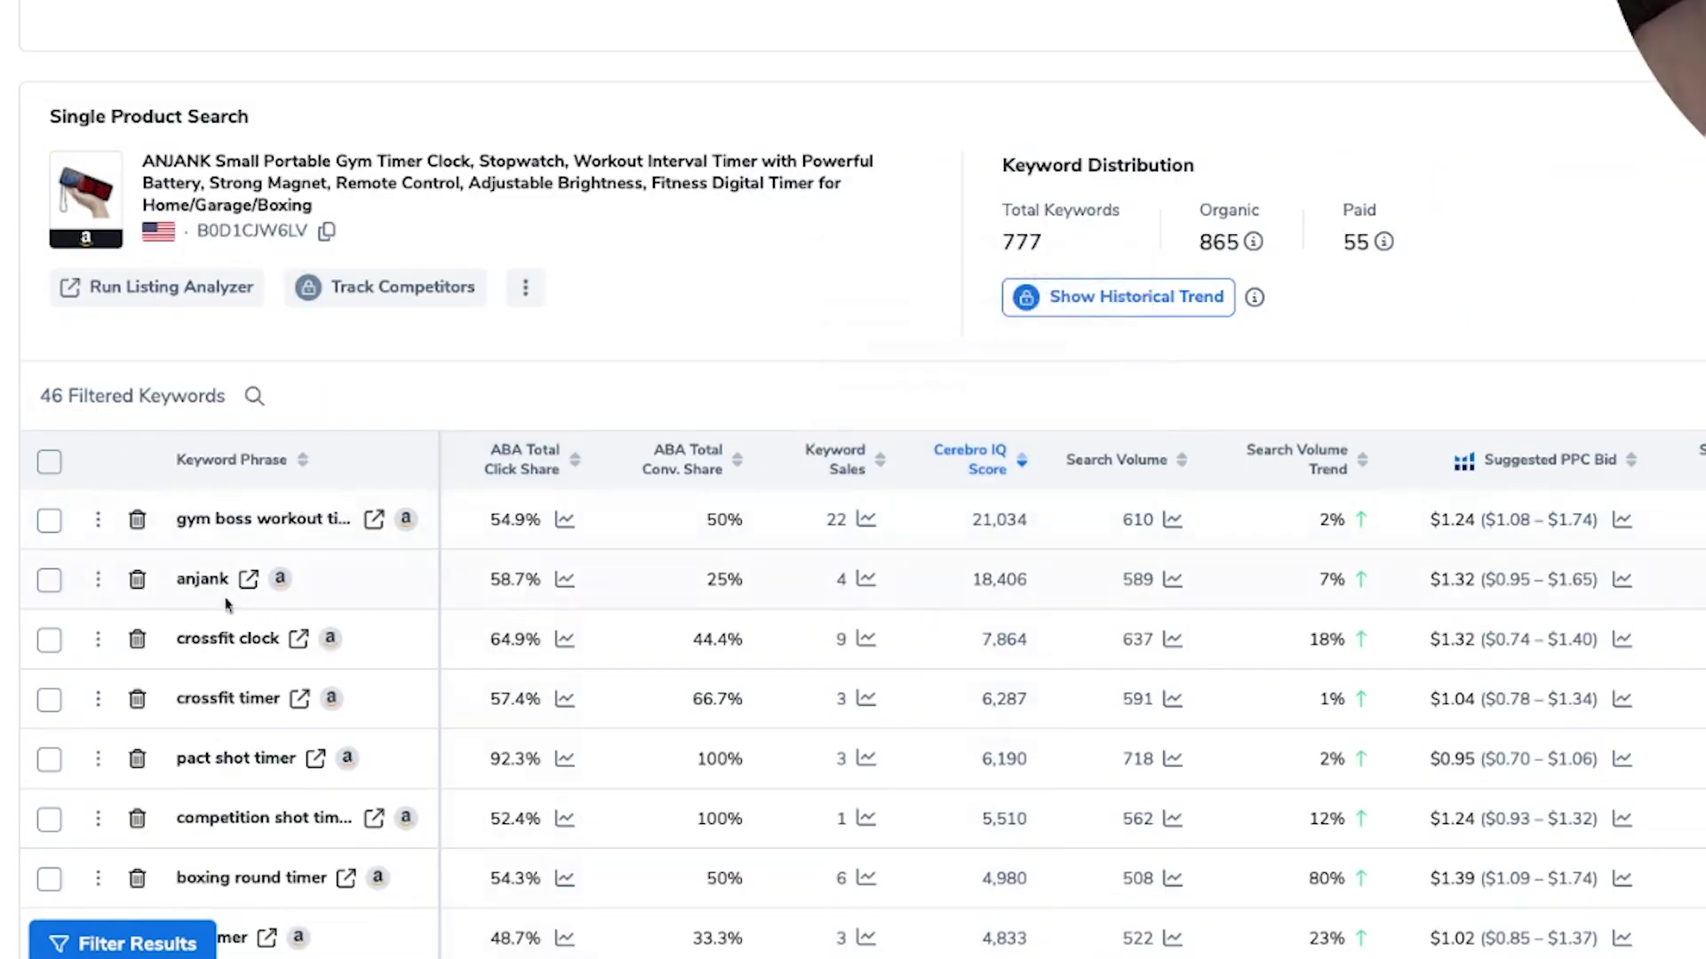
scroll(219, 685, down, 5)
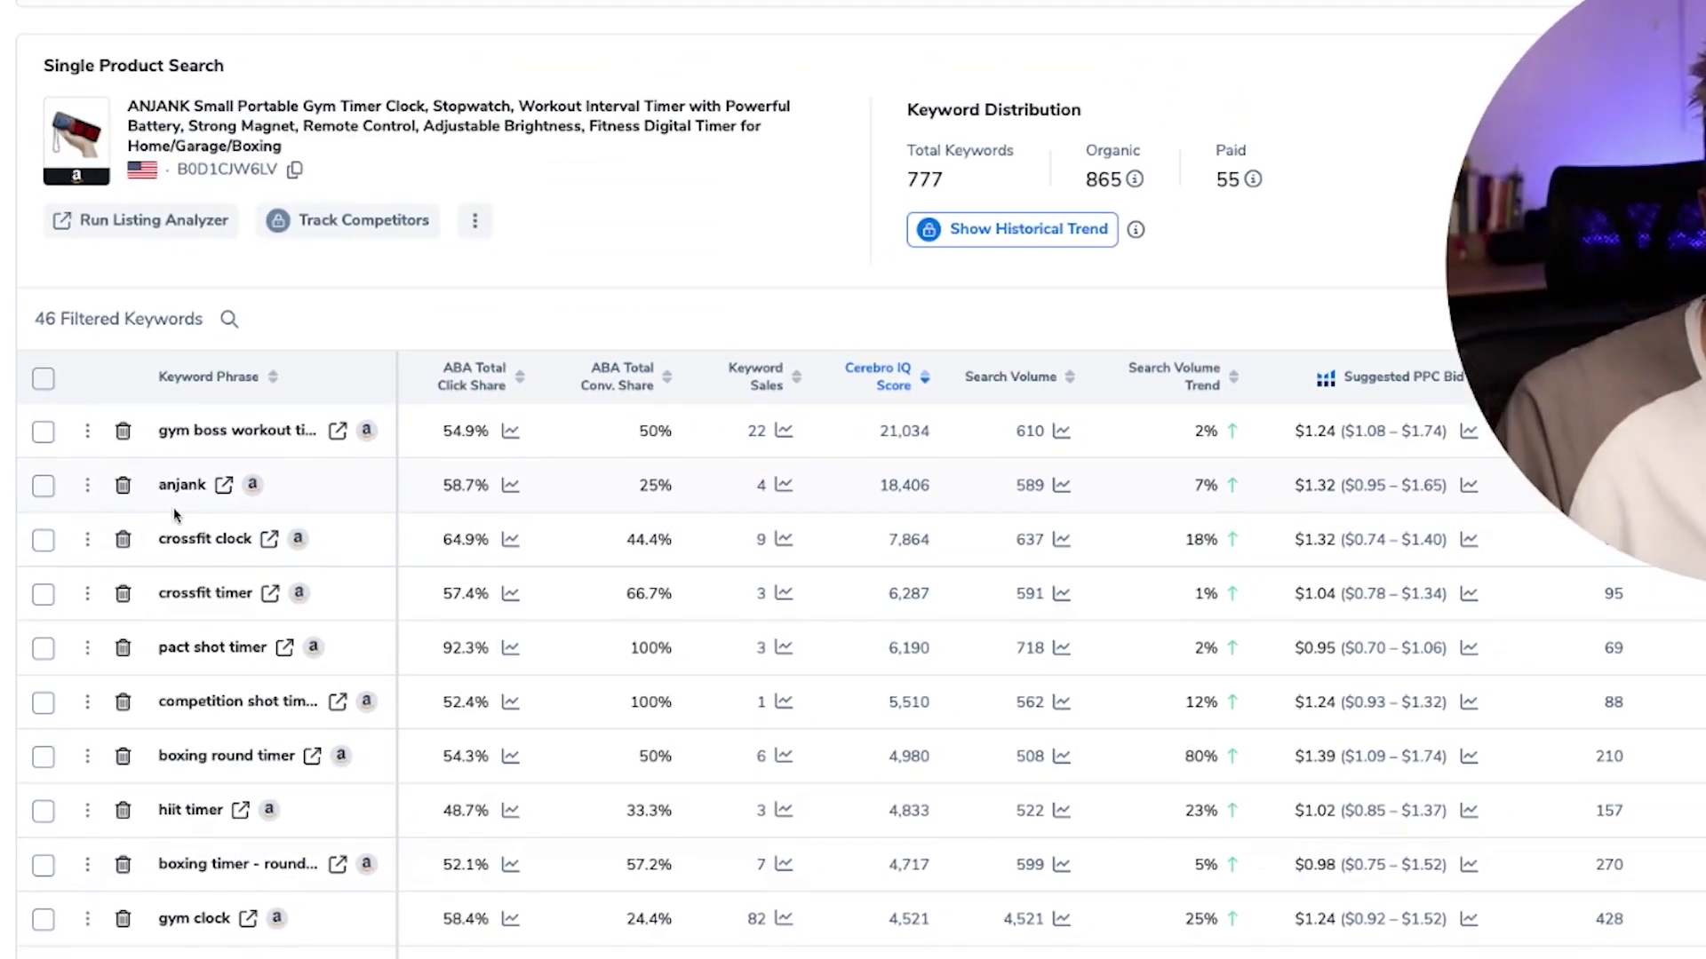
Select all 46 filtered keywords and add them to the Gym Timer Keywords folder
click(49, 10)
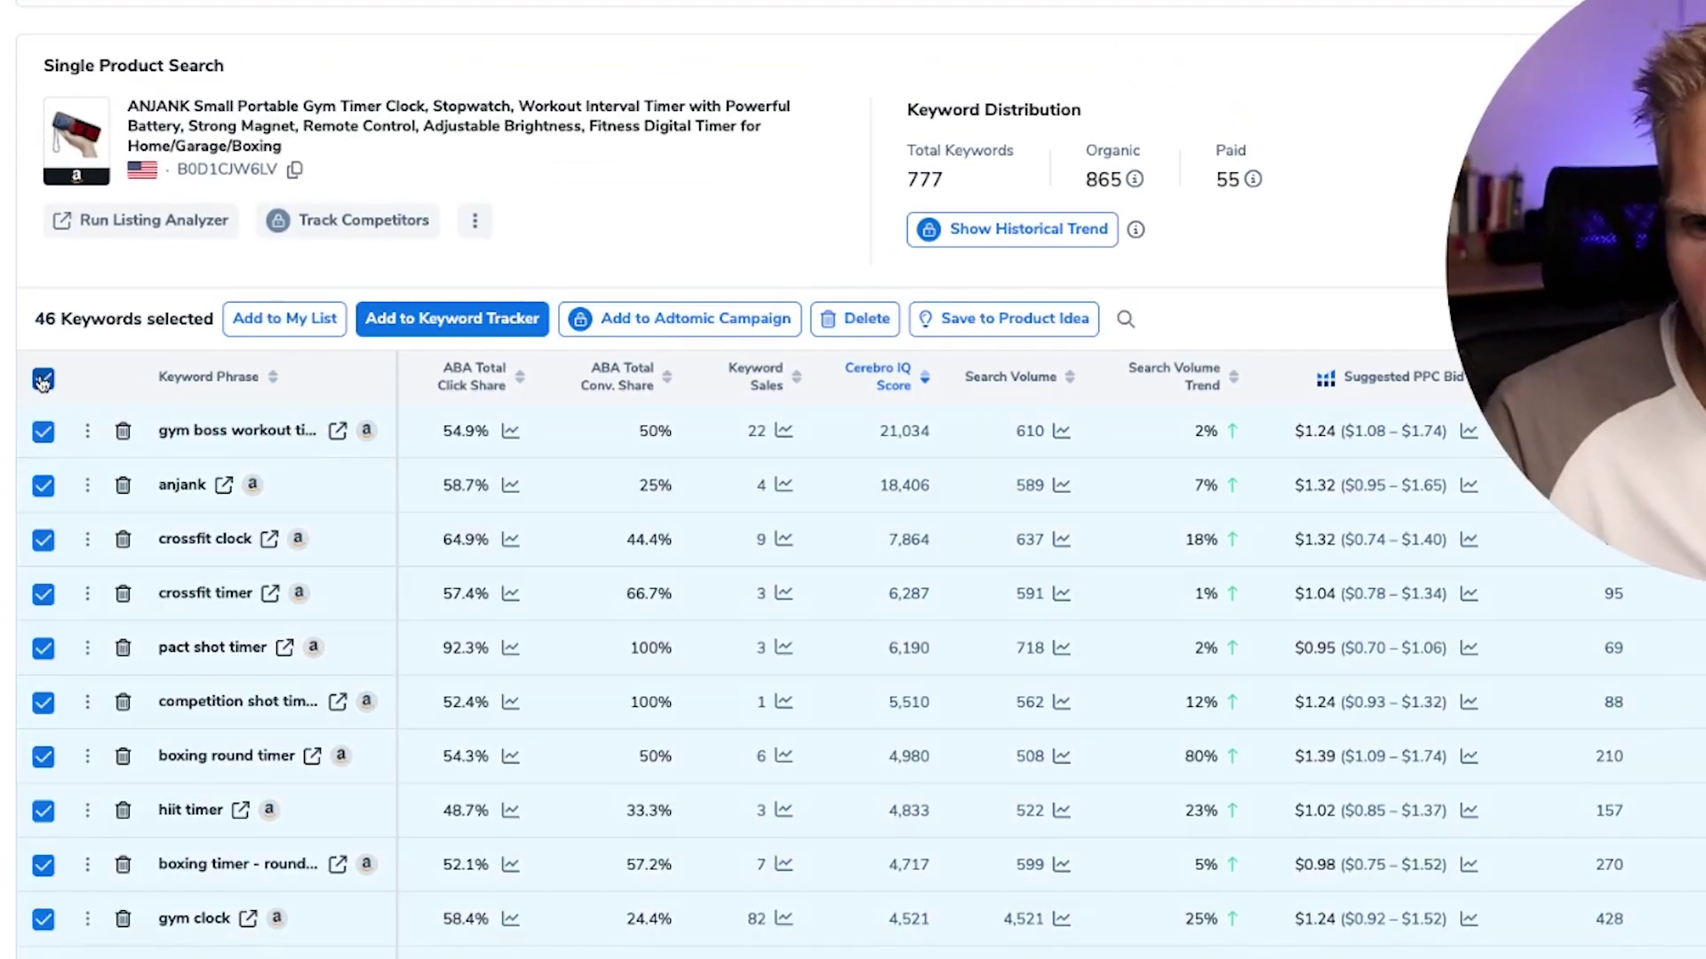
click(276, 332)
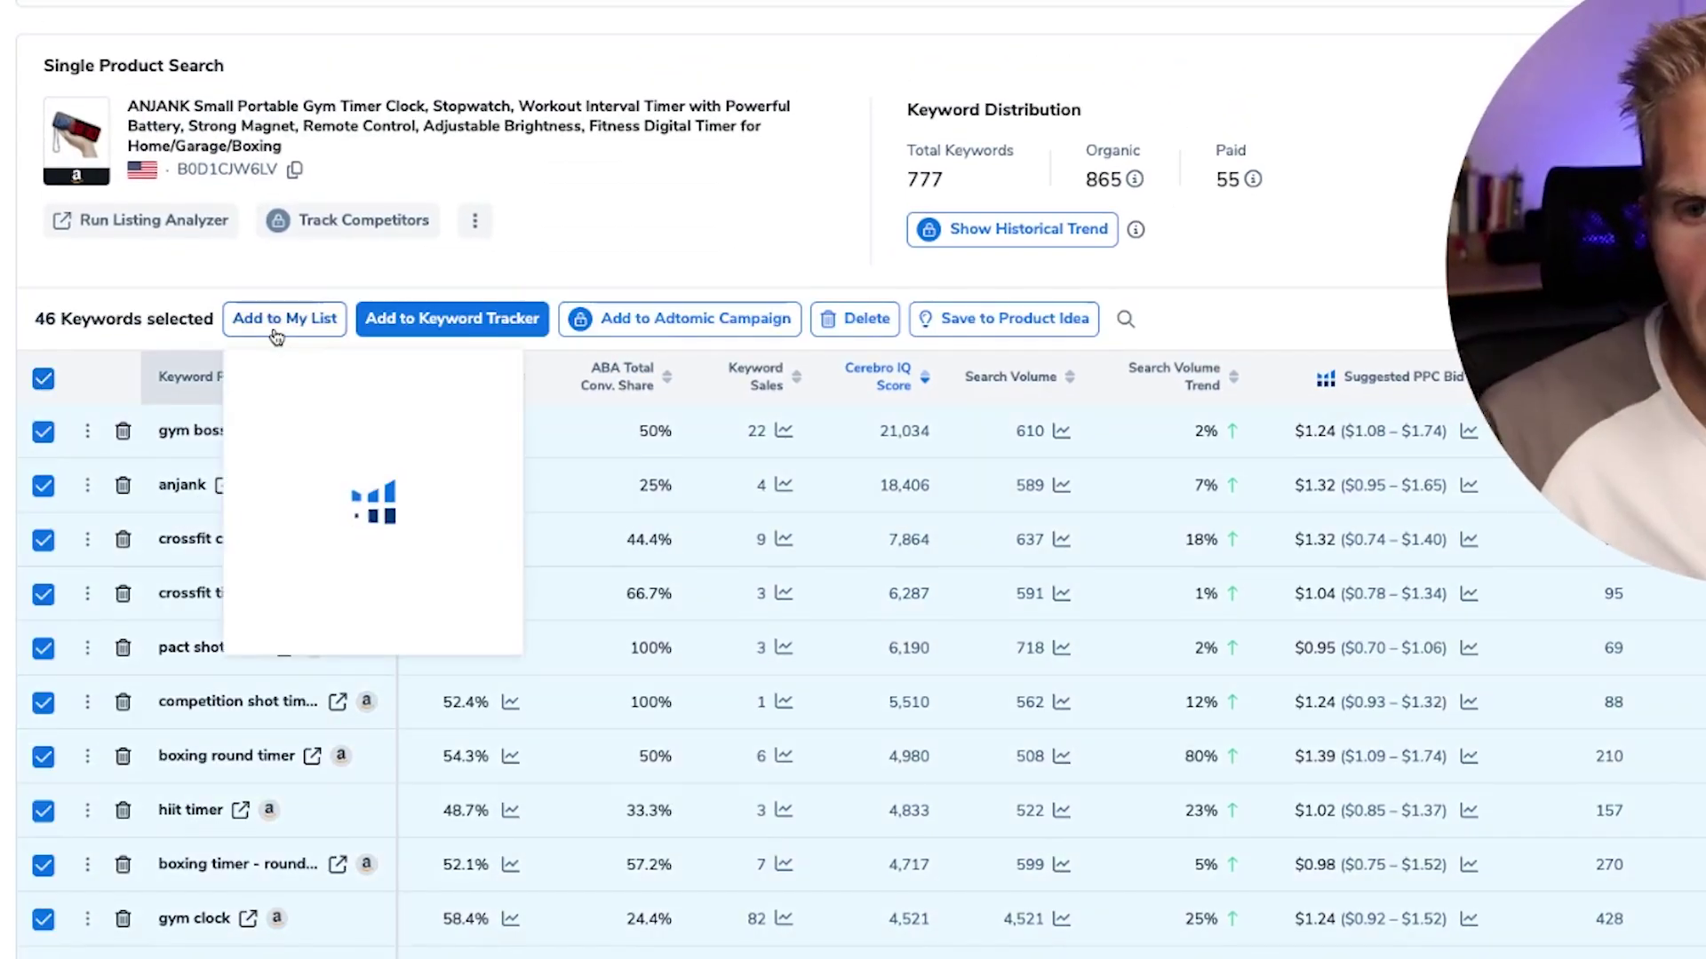
scroll(365, 533, down, 2)
scroll(389, 578, down, 2)
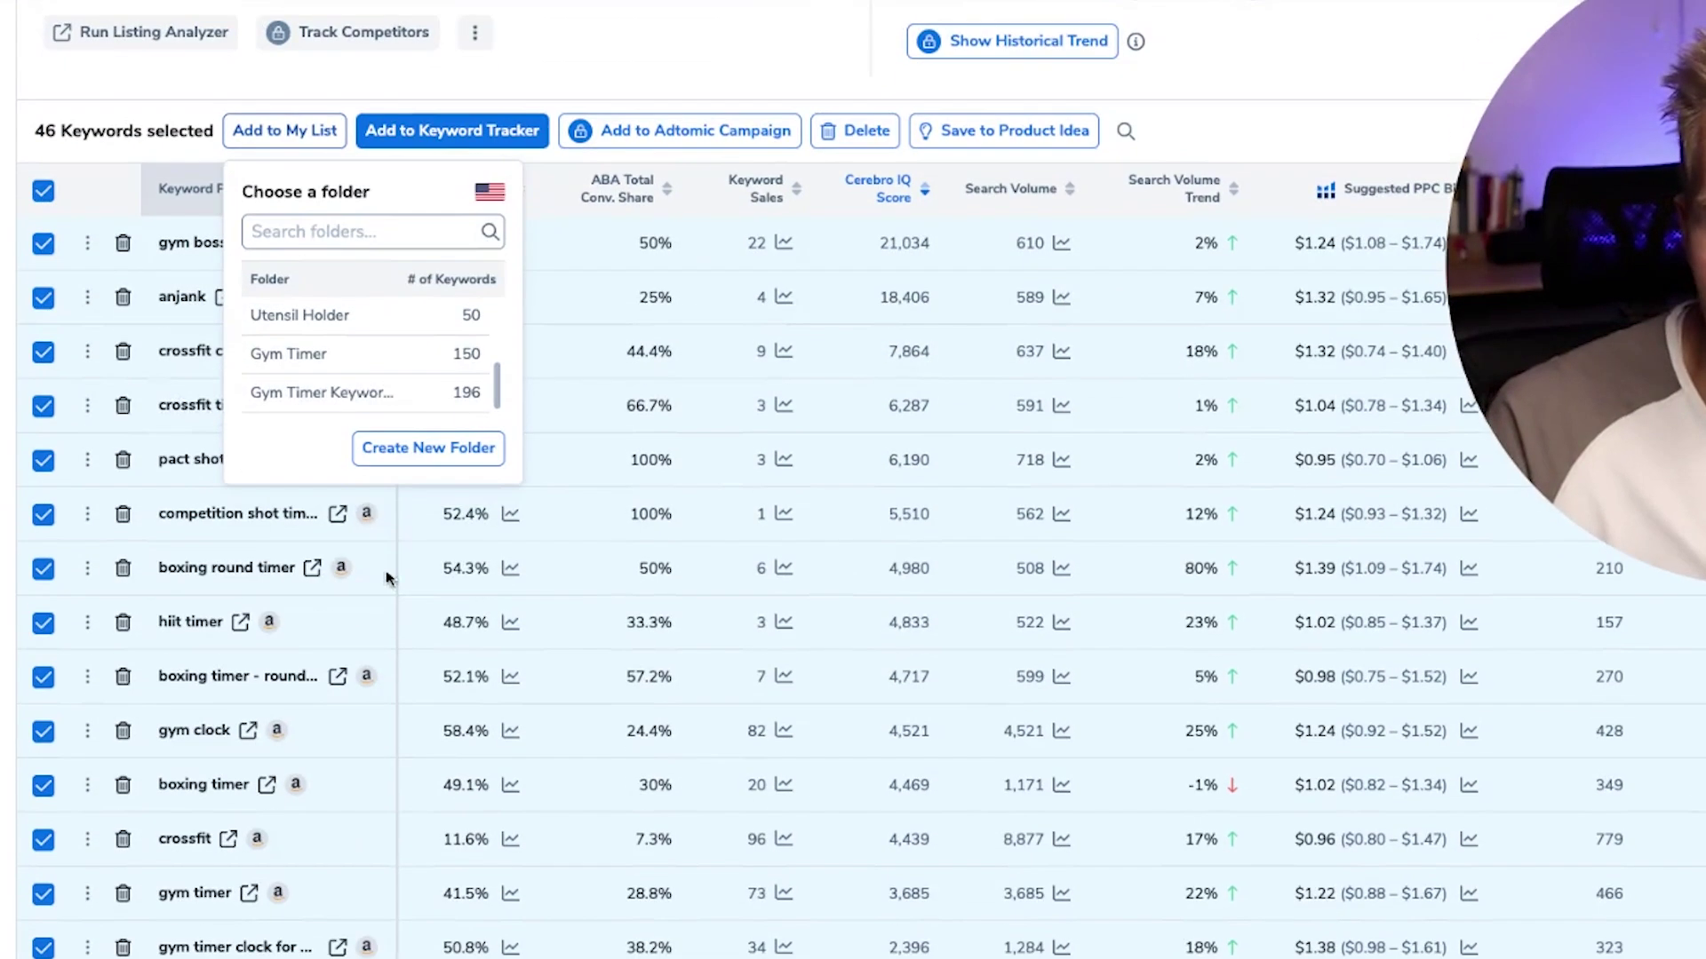
click(347, 392)
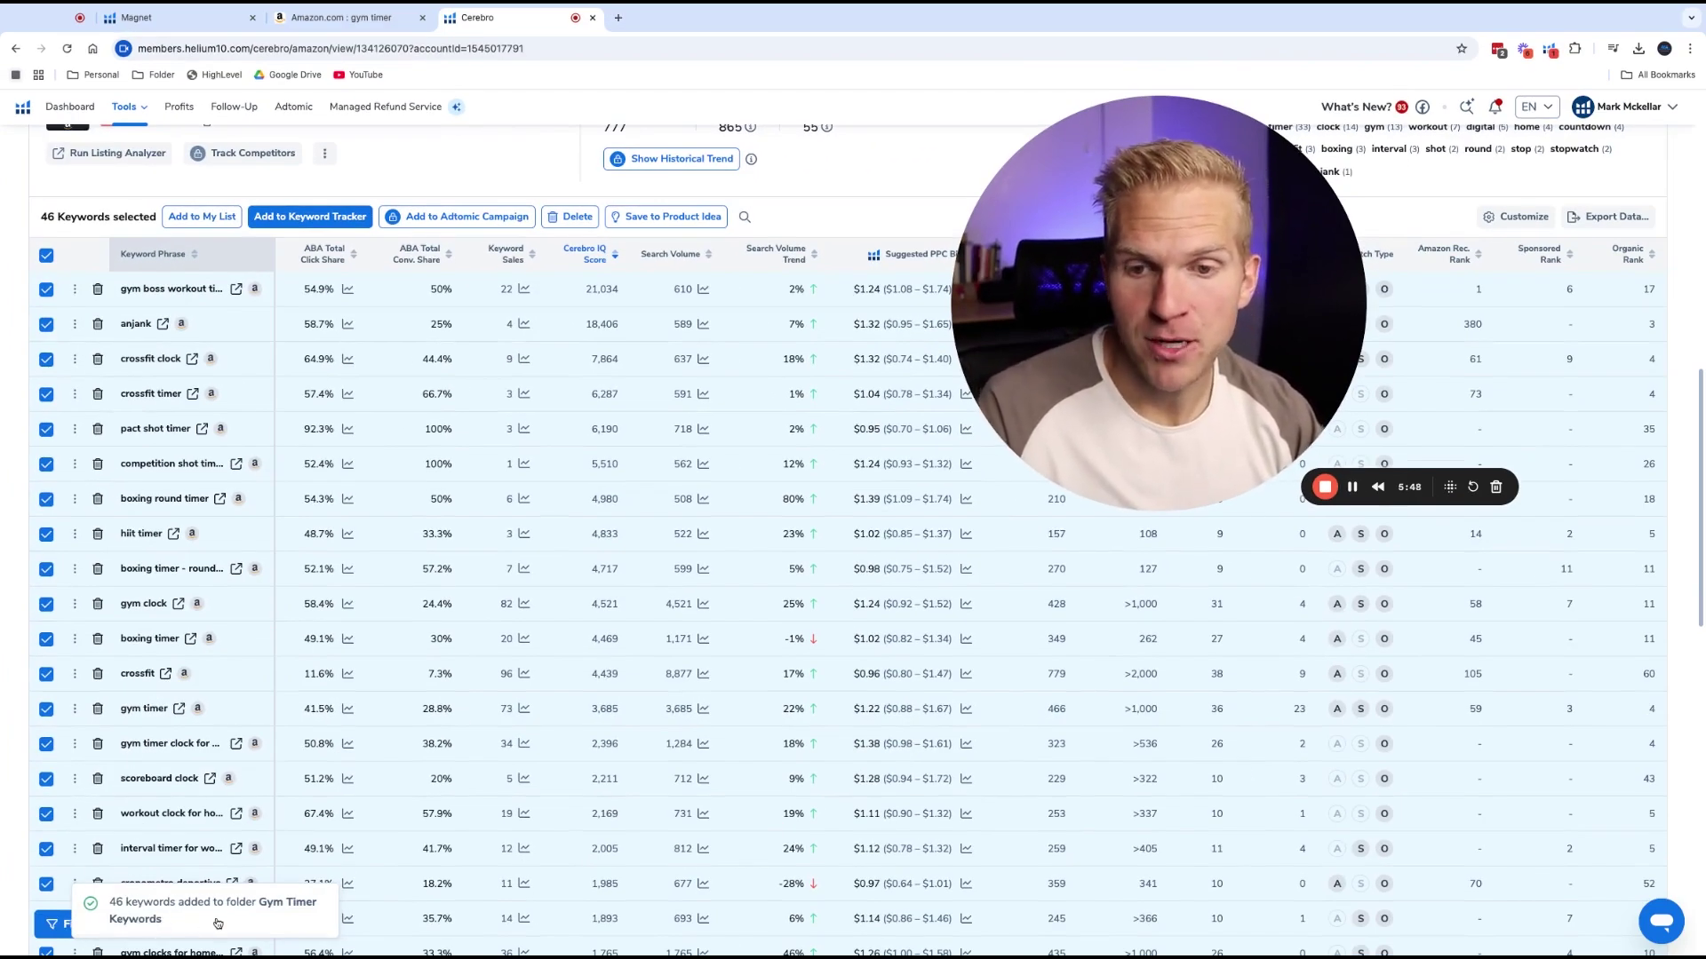
mouse_move(214, 289)
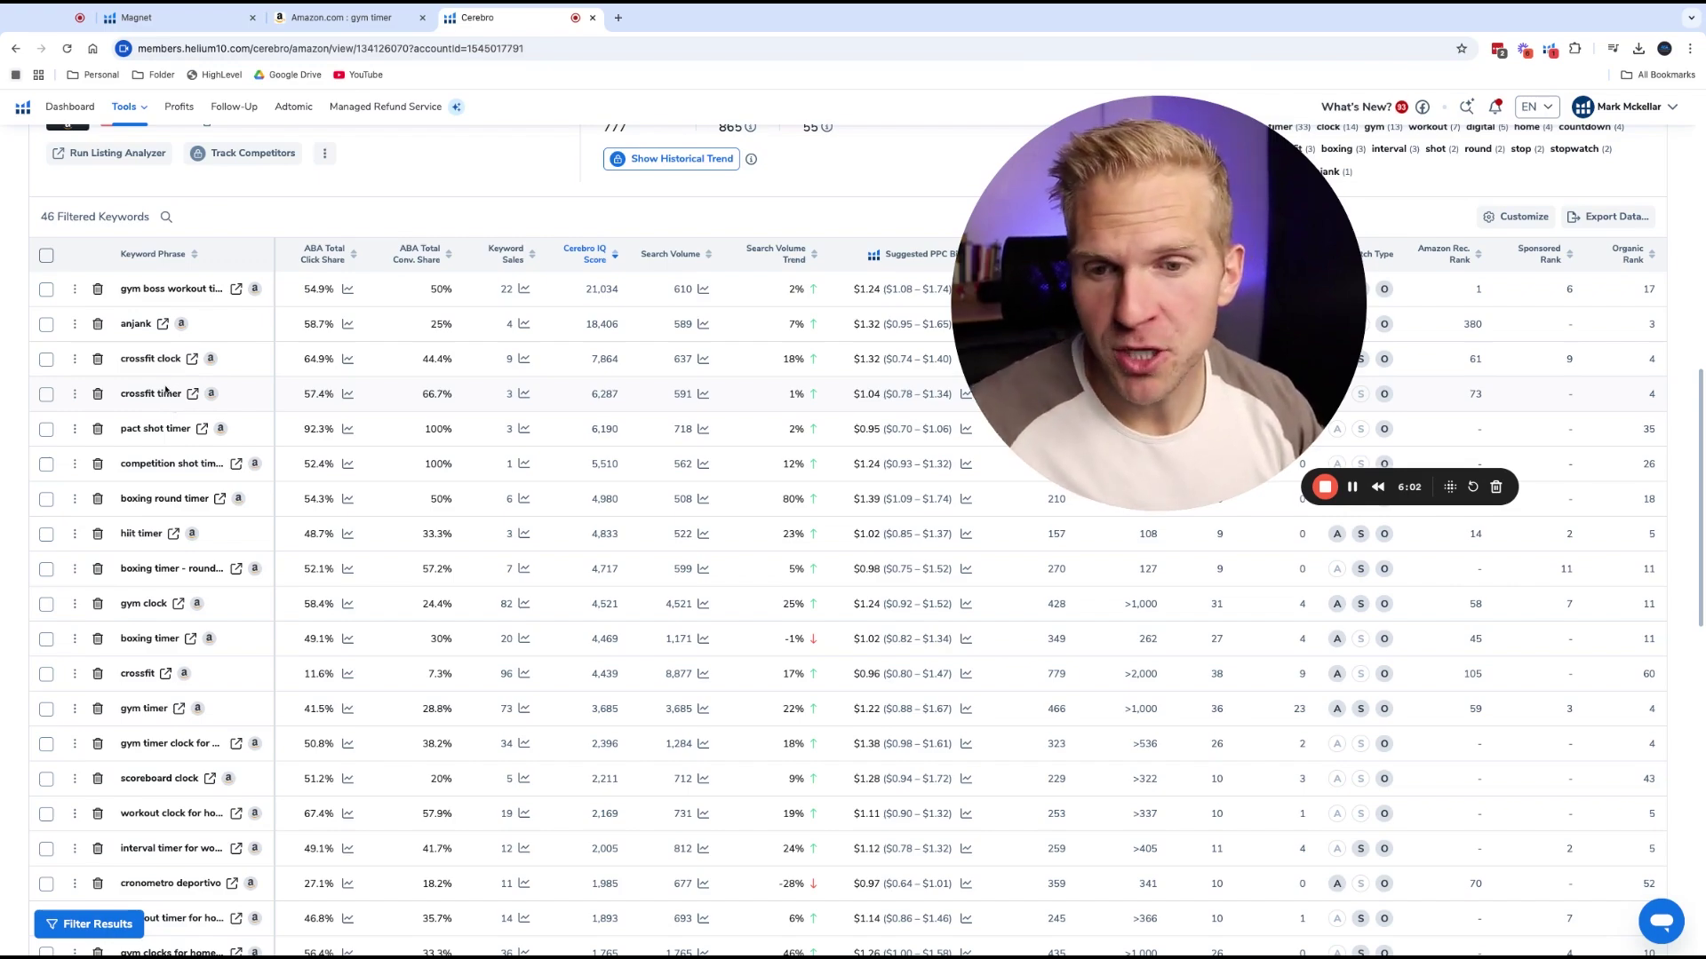
mouse_move(161, 391)
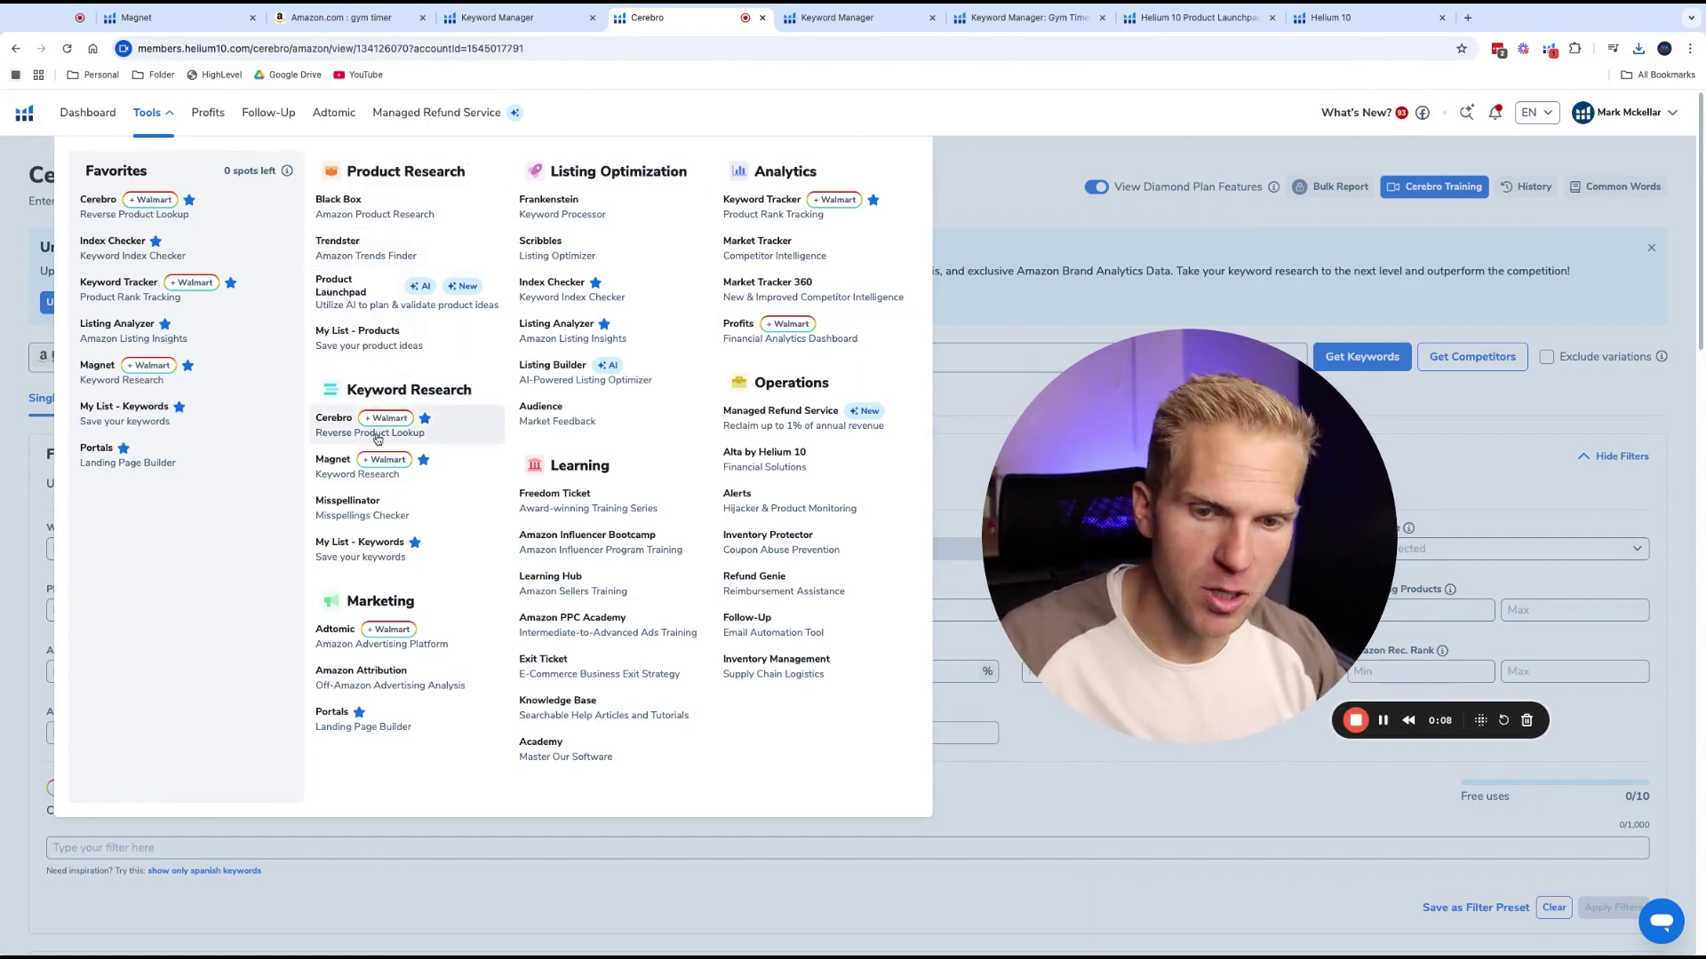
Copy the Gym Timer Keywords folder's 202 keywords from My List to the clipboard
click(355, 552)
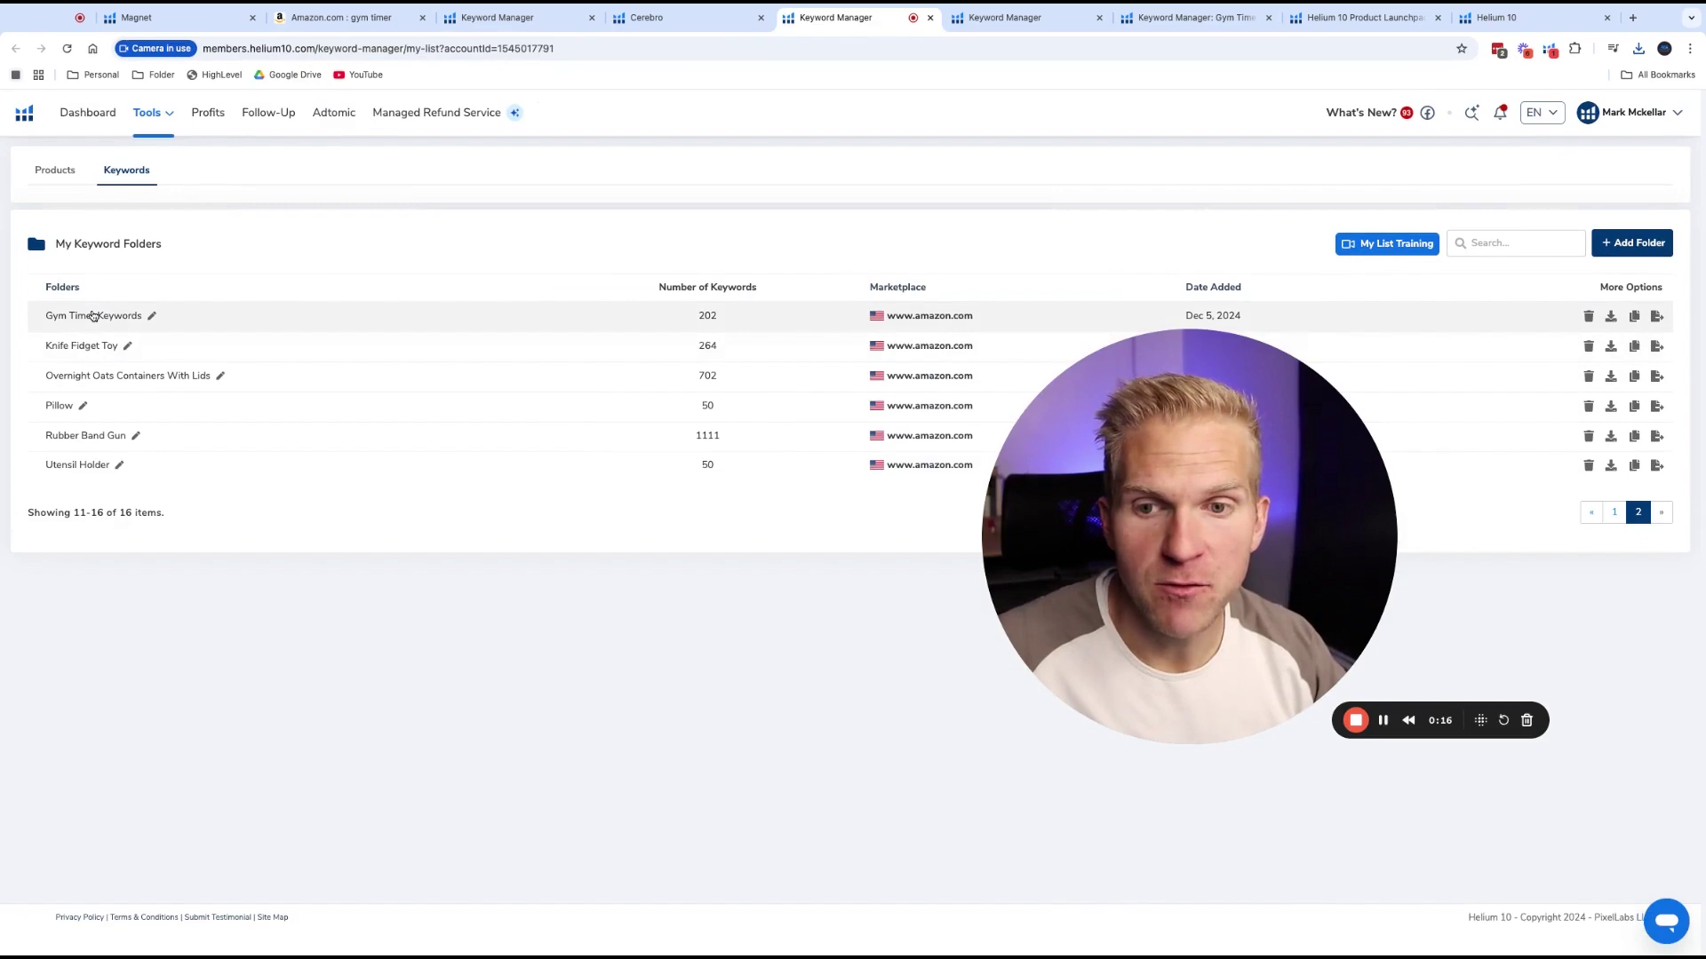
key(ctrl+Tab)
key(ctrl+Tab)
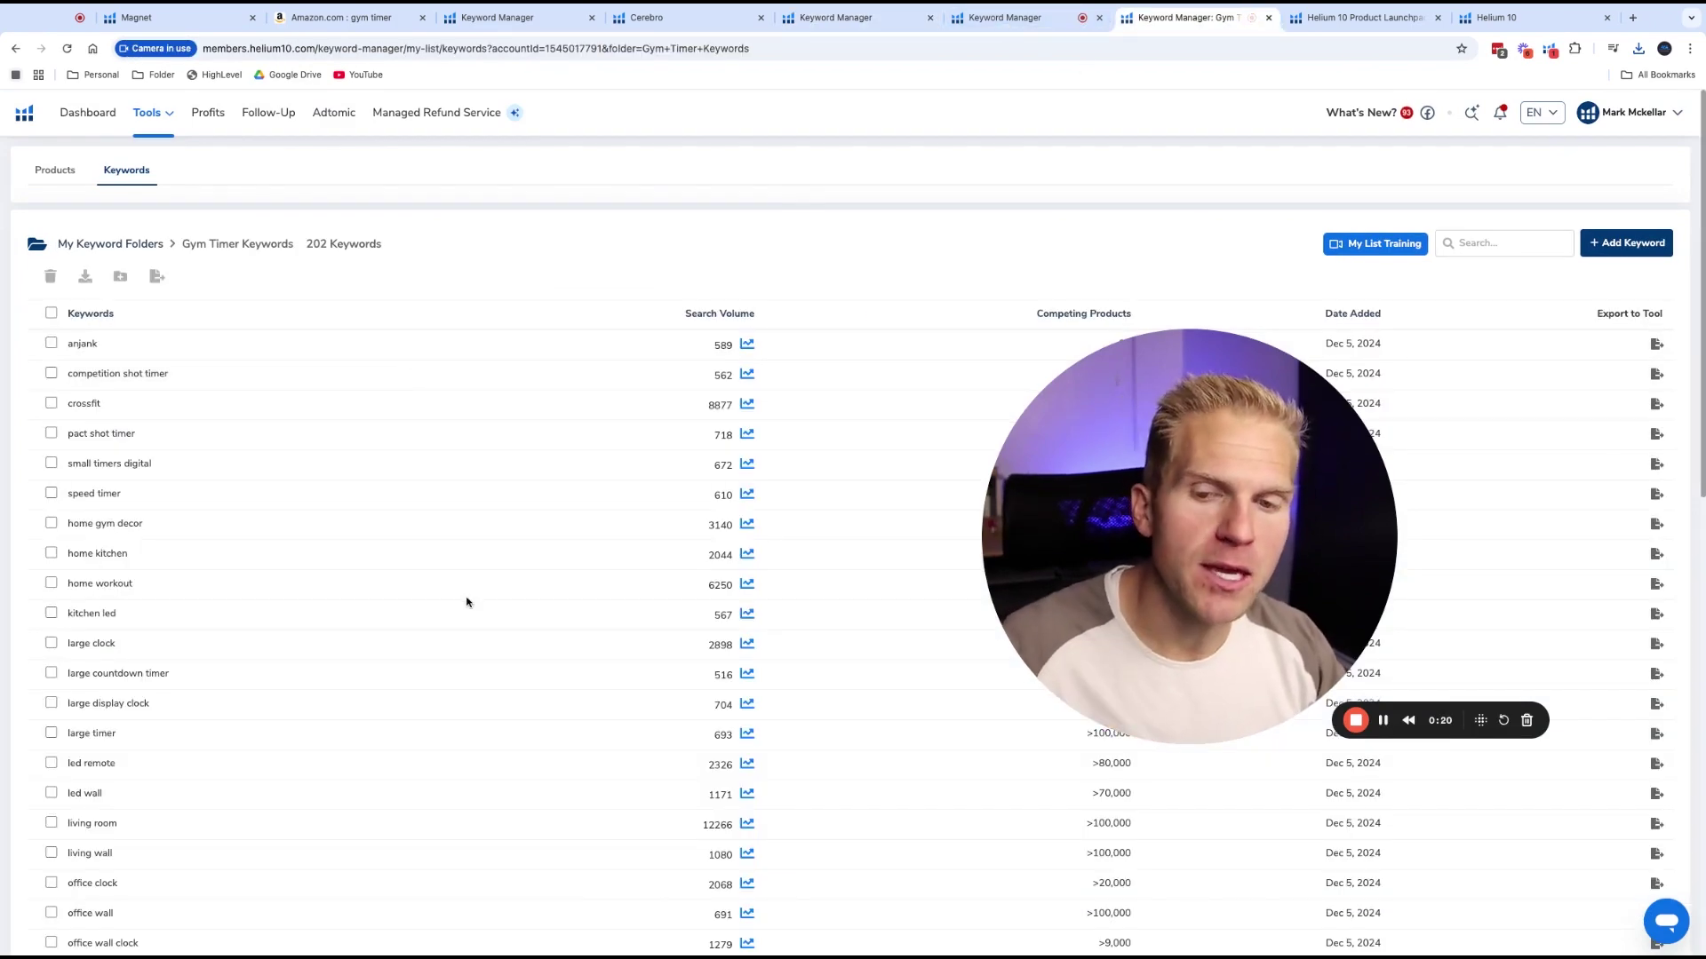
scroll(464, 602, down, 20)
scroll(1111, 480, up, 20)
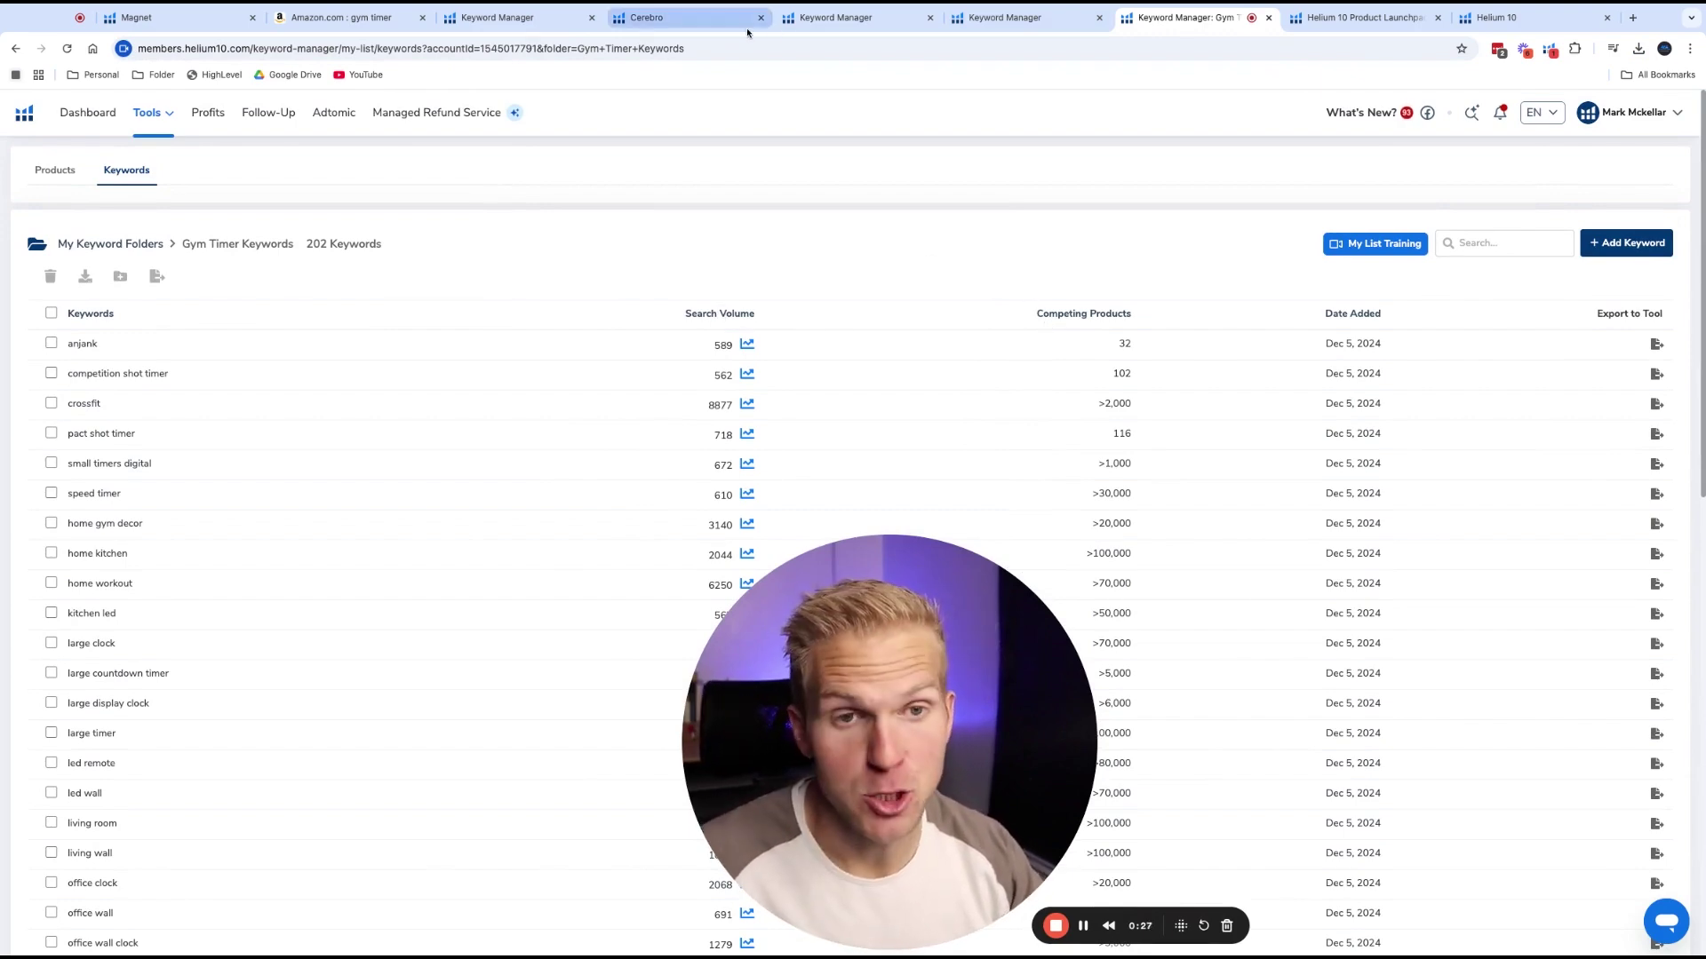
click(835, 18)
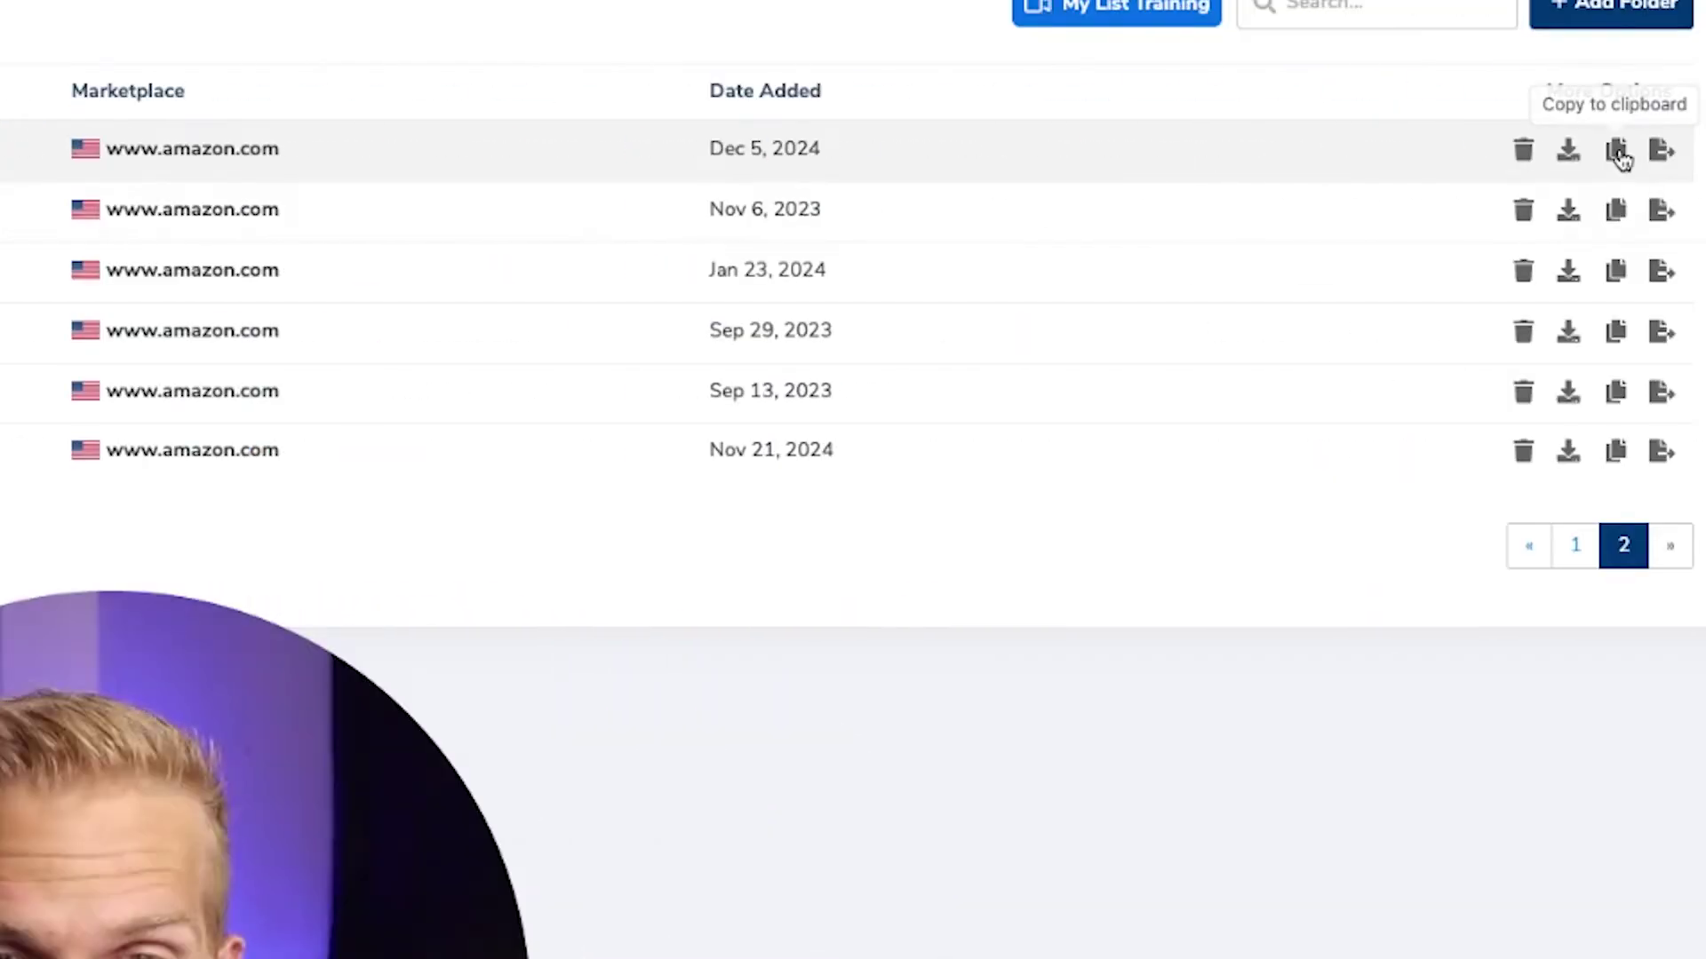
click(1617, 151)
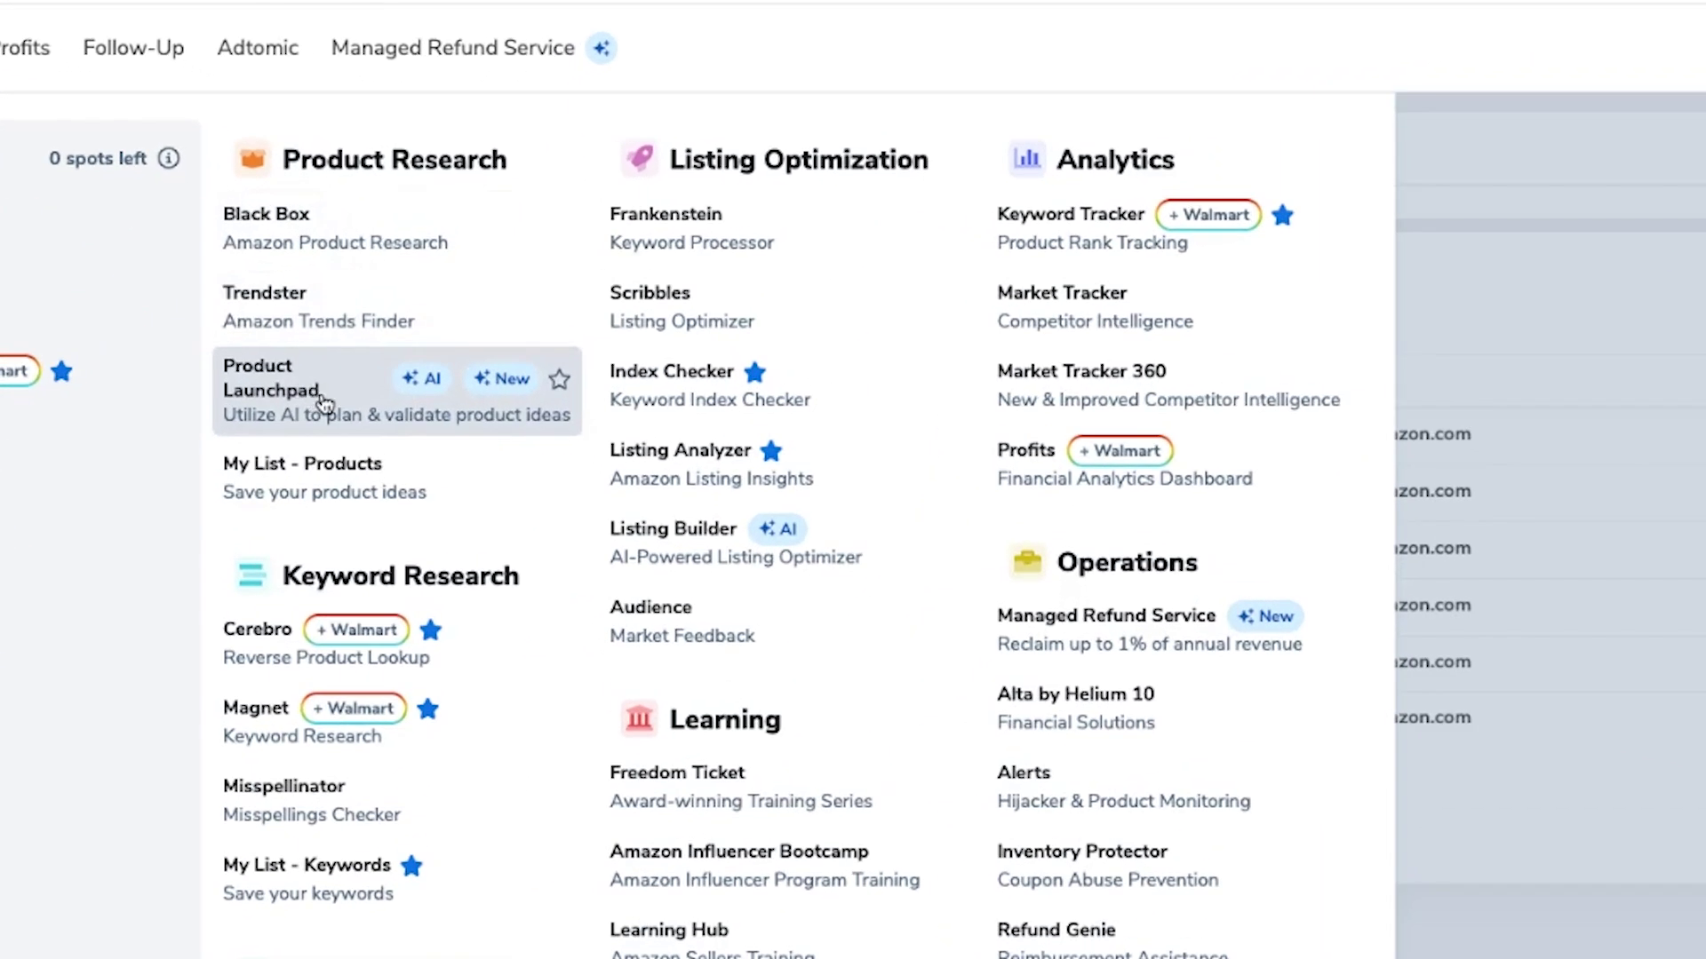
Create a Product Launchpad idea named 'gym timer' and open its card
click(293, 386)
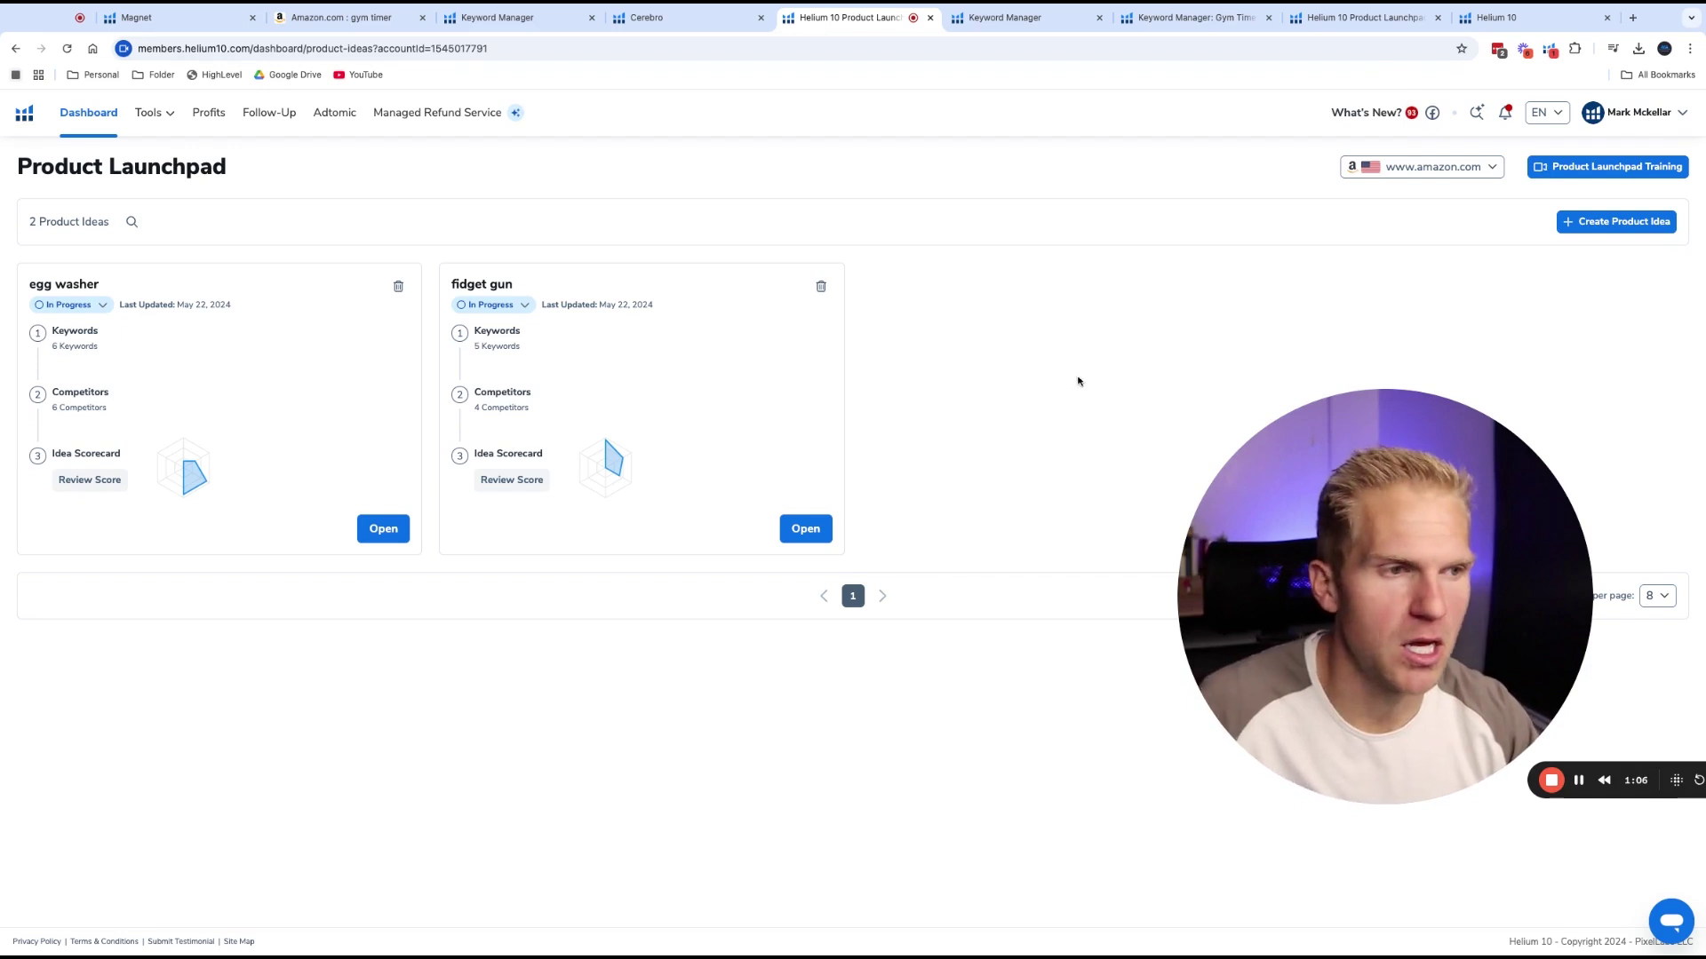
click(1618, 224)
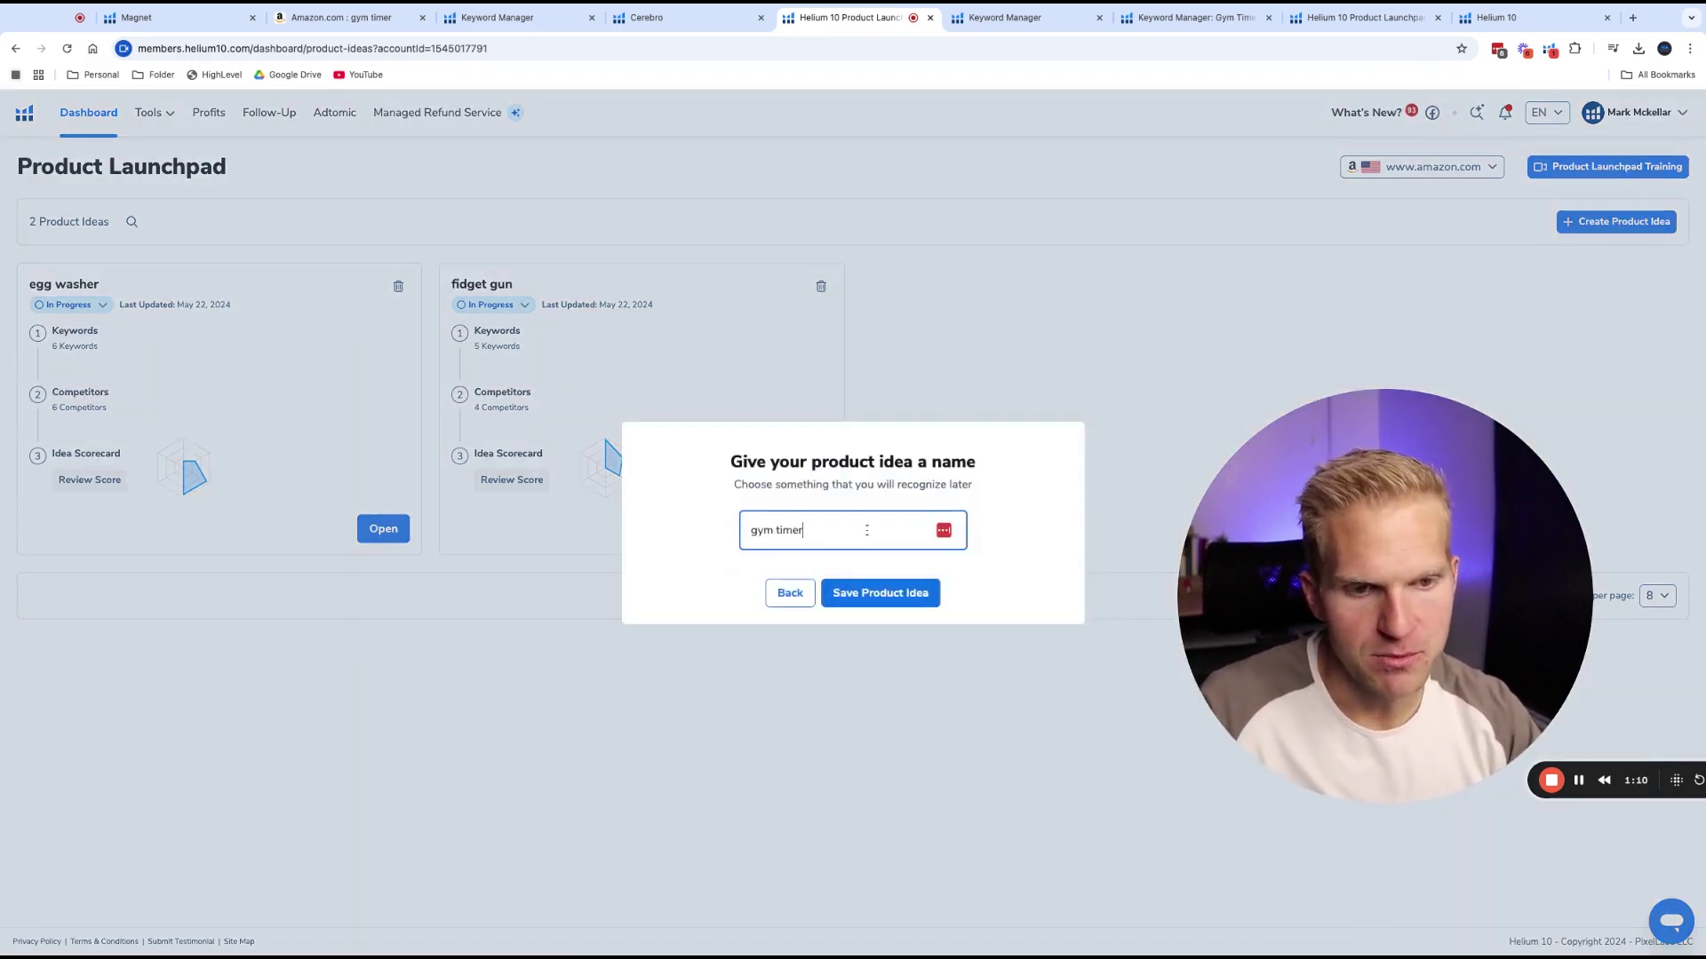
click(918, 593)
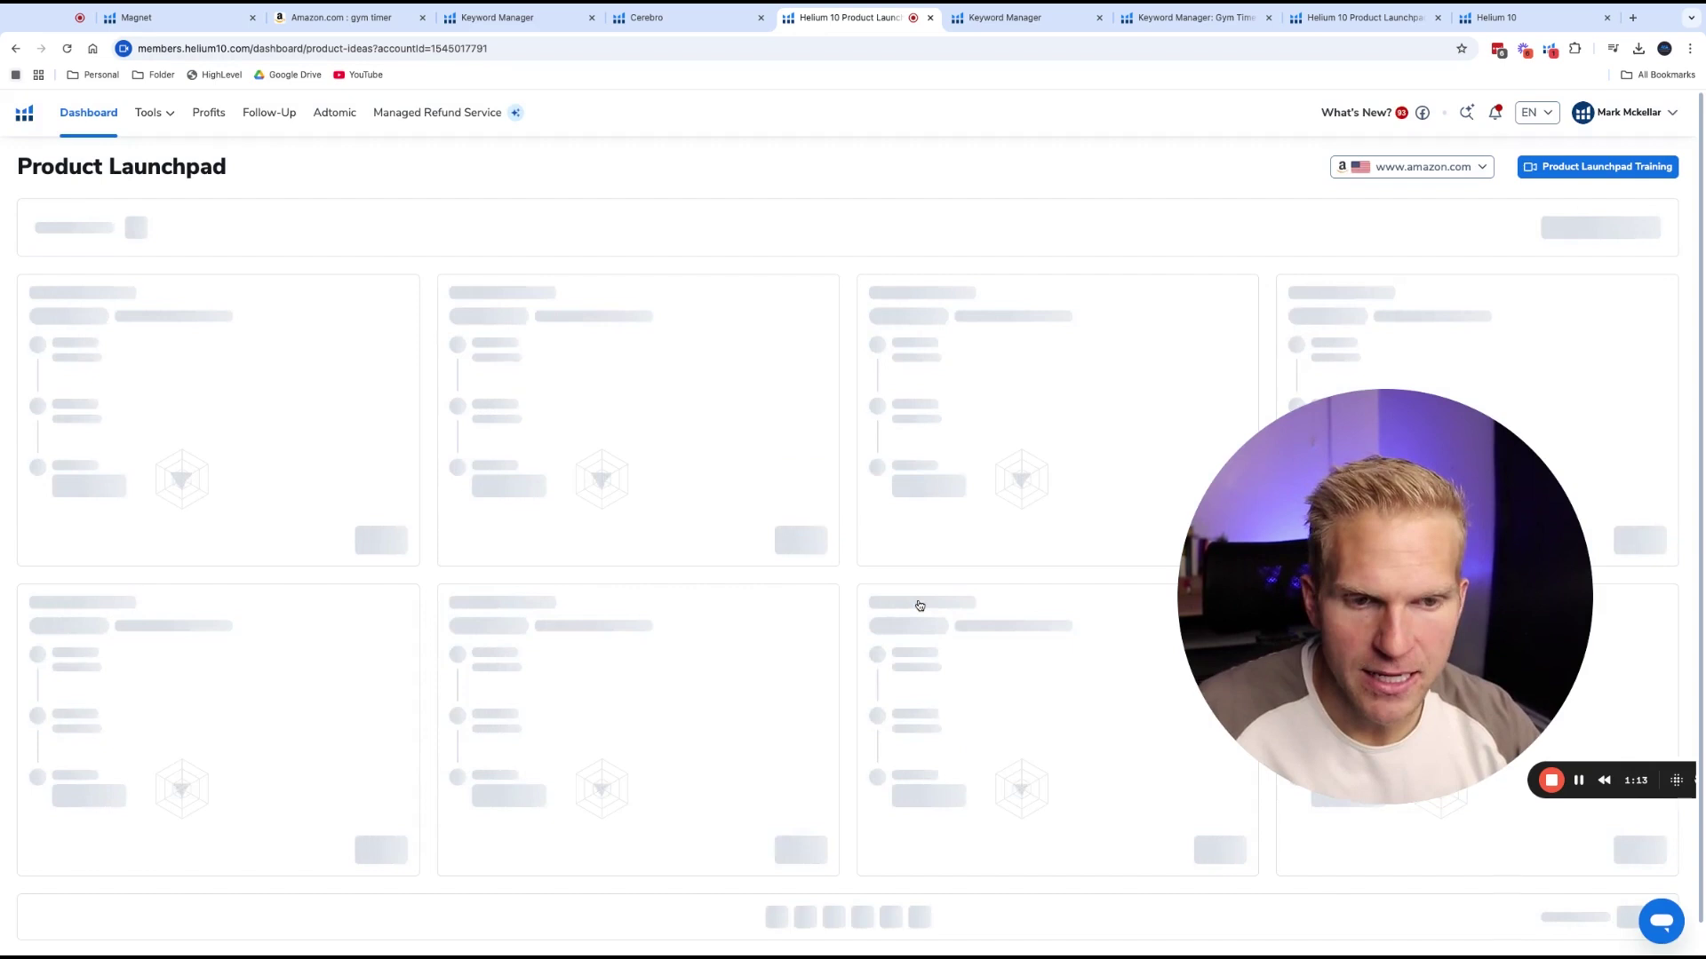
click(377, 531)
Paste the 202 copied keywords into the gym timer idea and add them
click(737, 556)
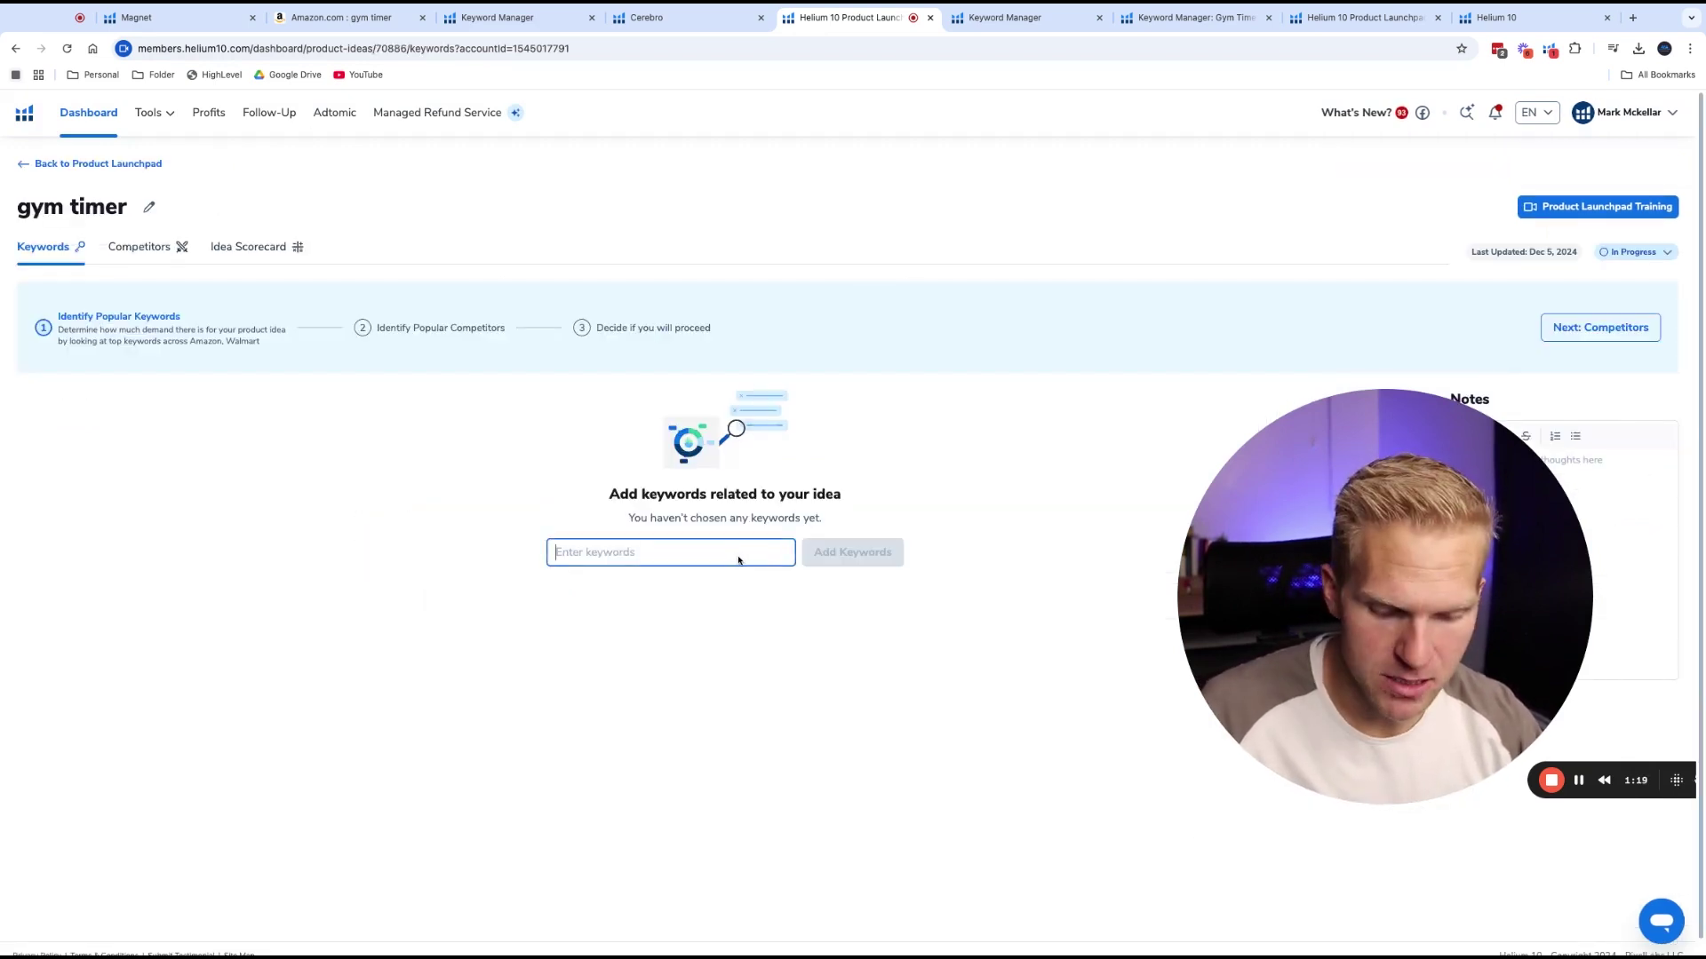
key(super+v)
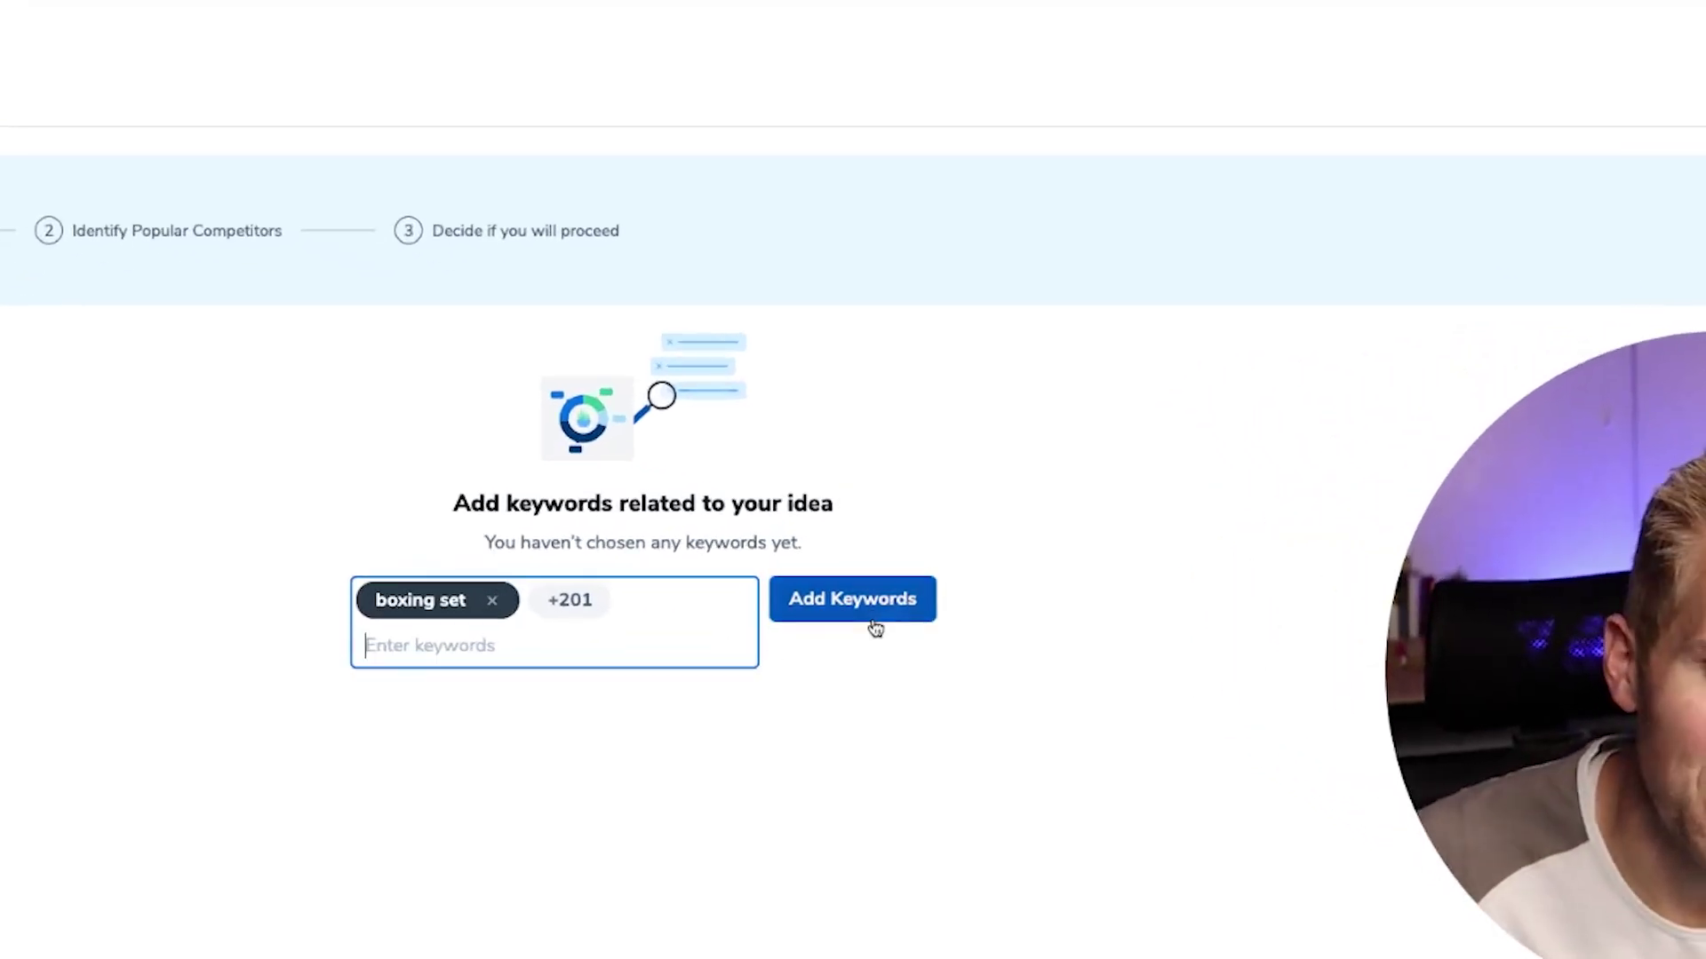
click(874, 628)
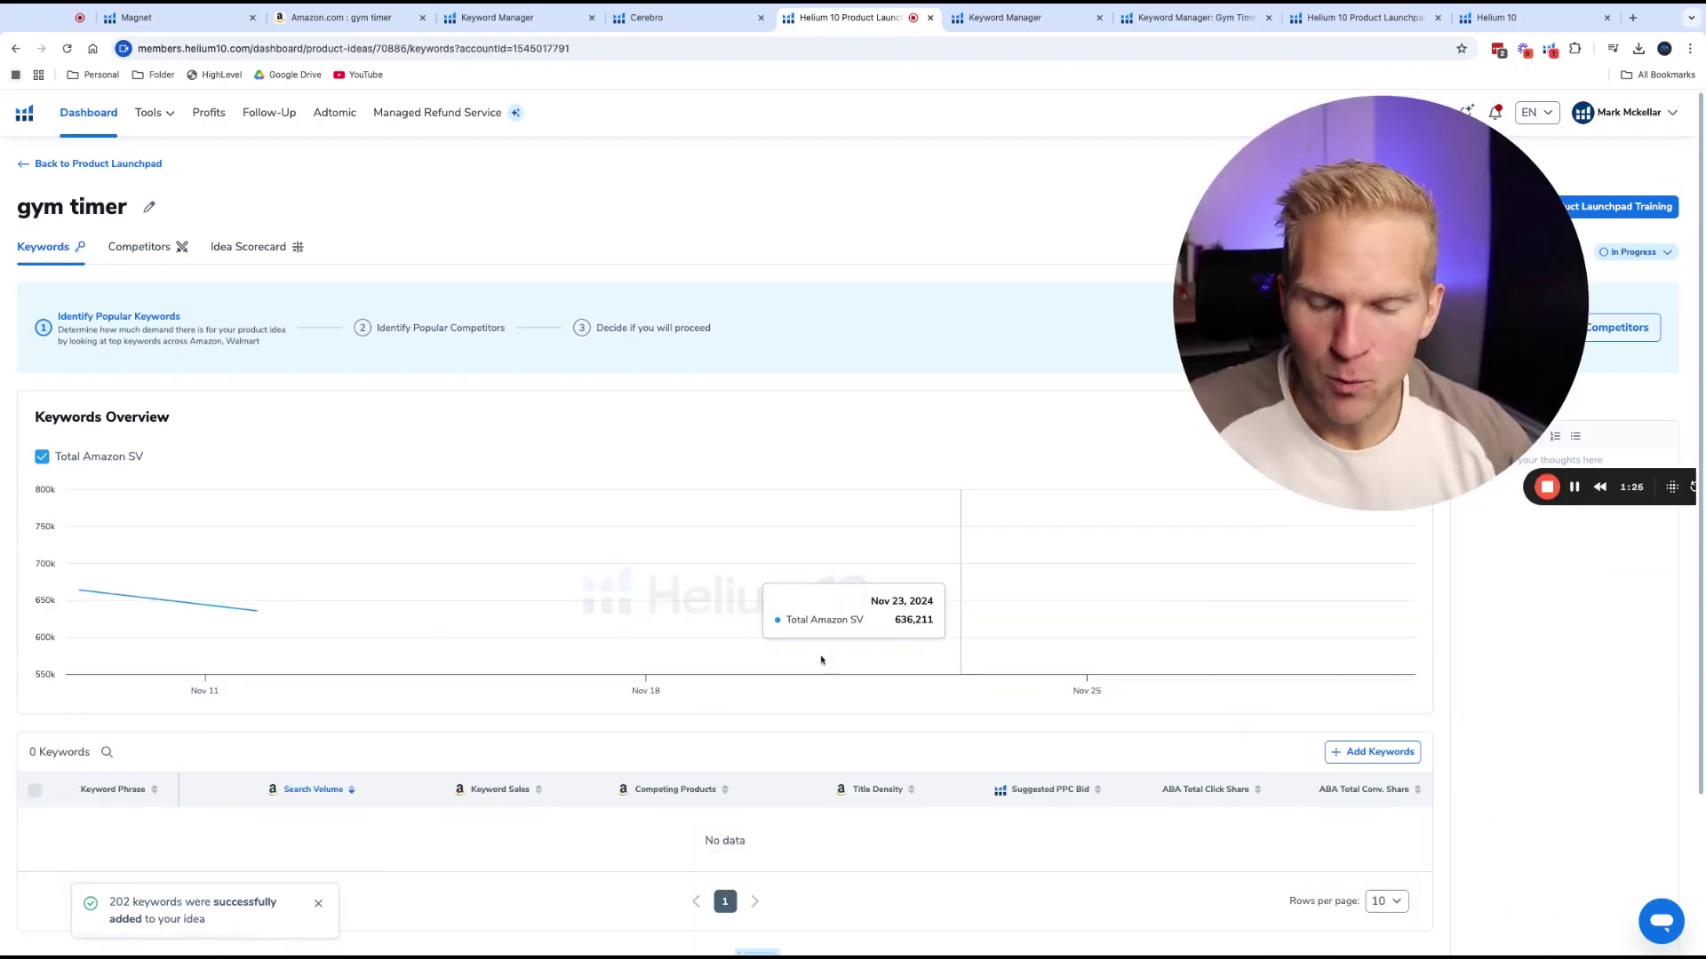
scroll(822, 660, down, 3)
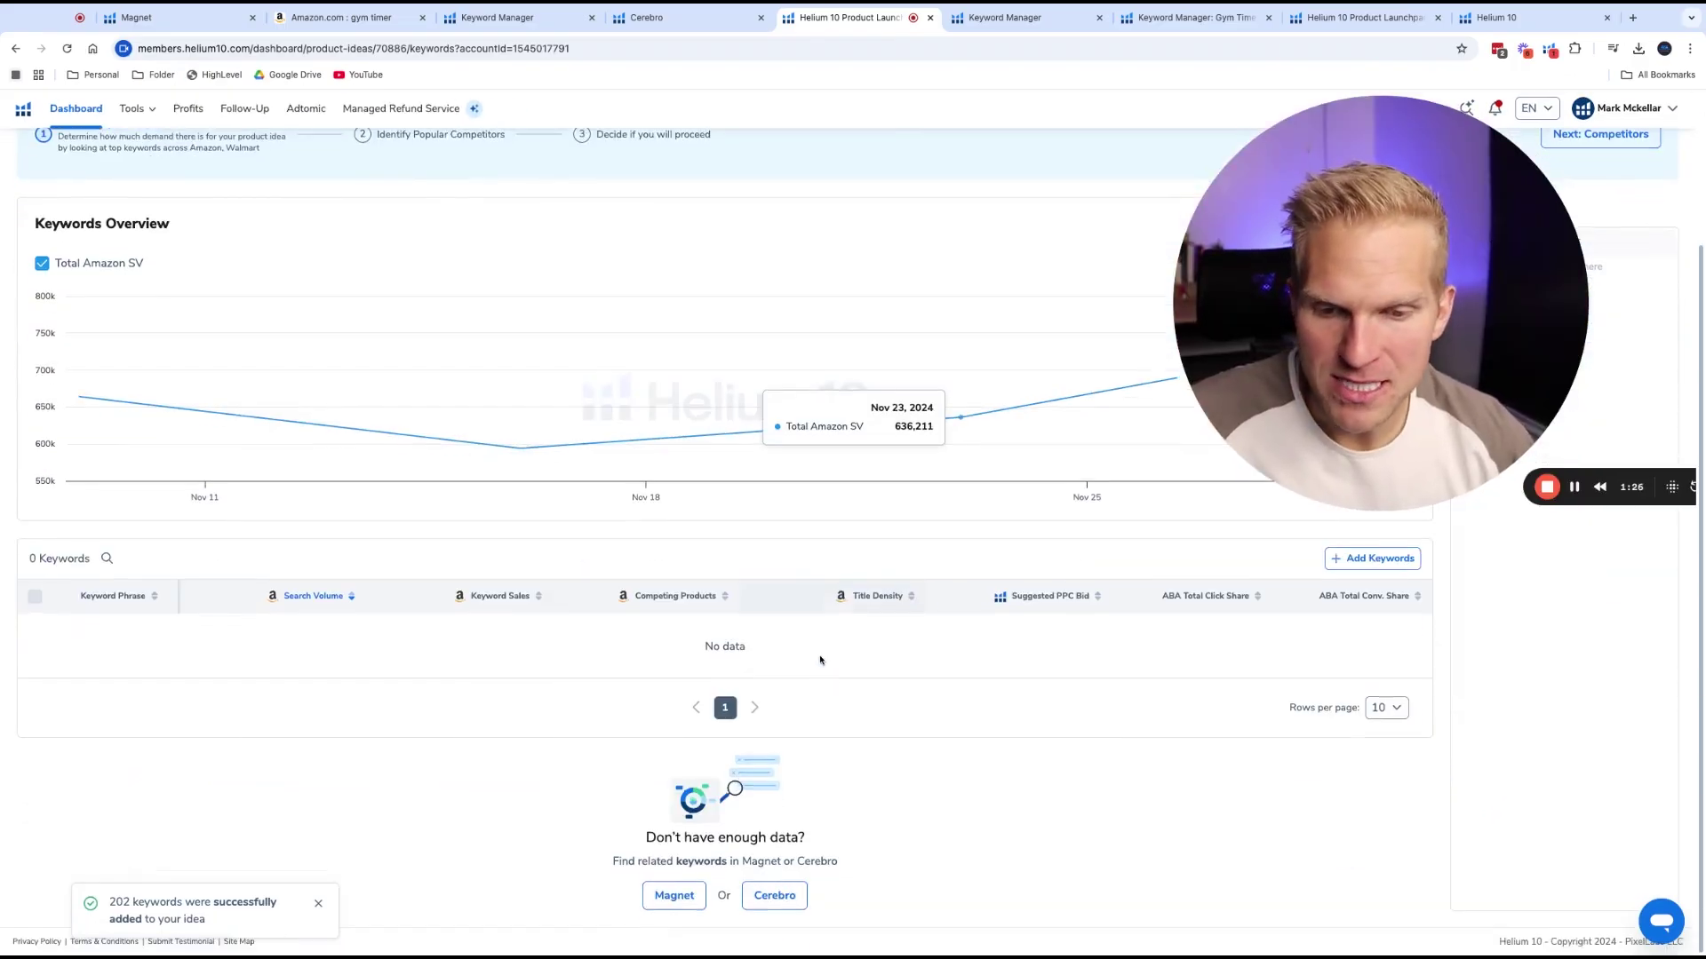
scroll(818, 663, down, 2)
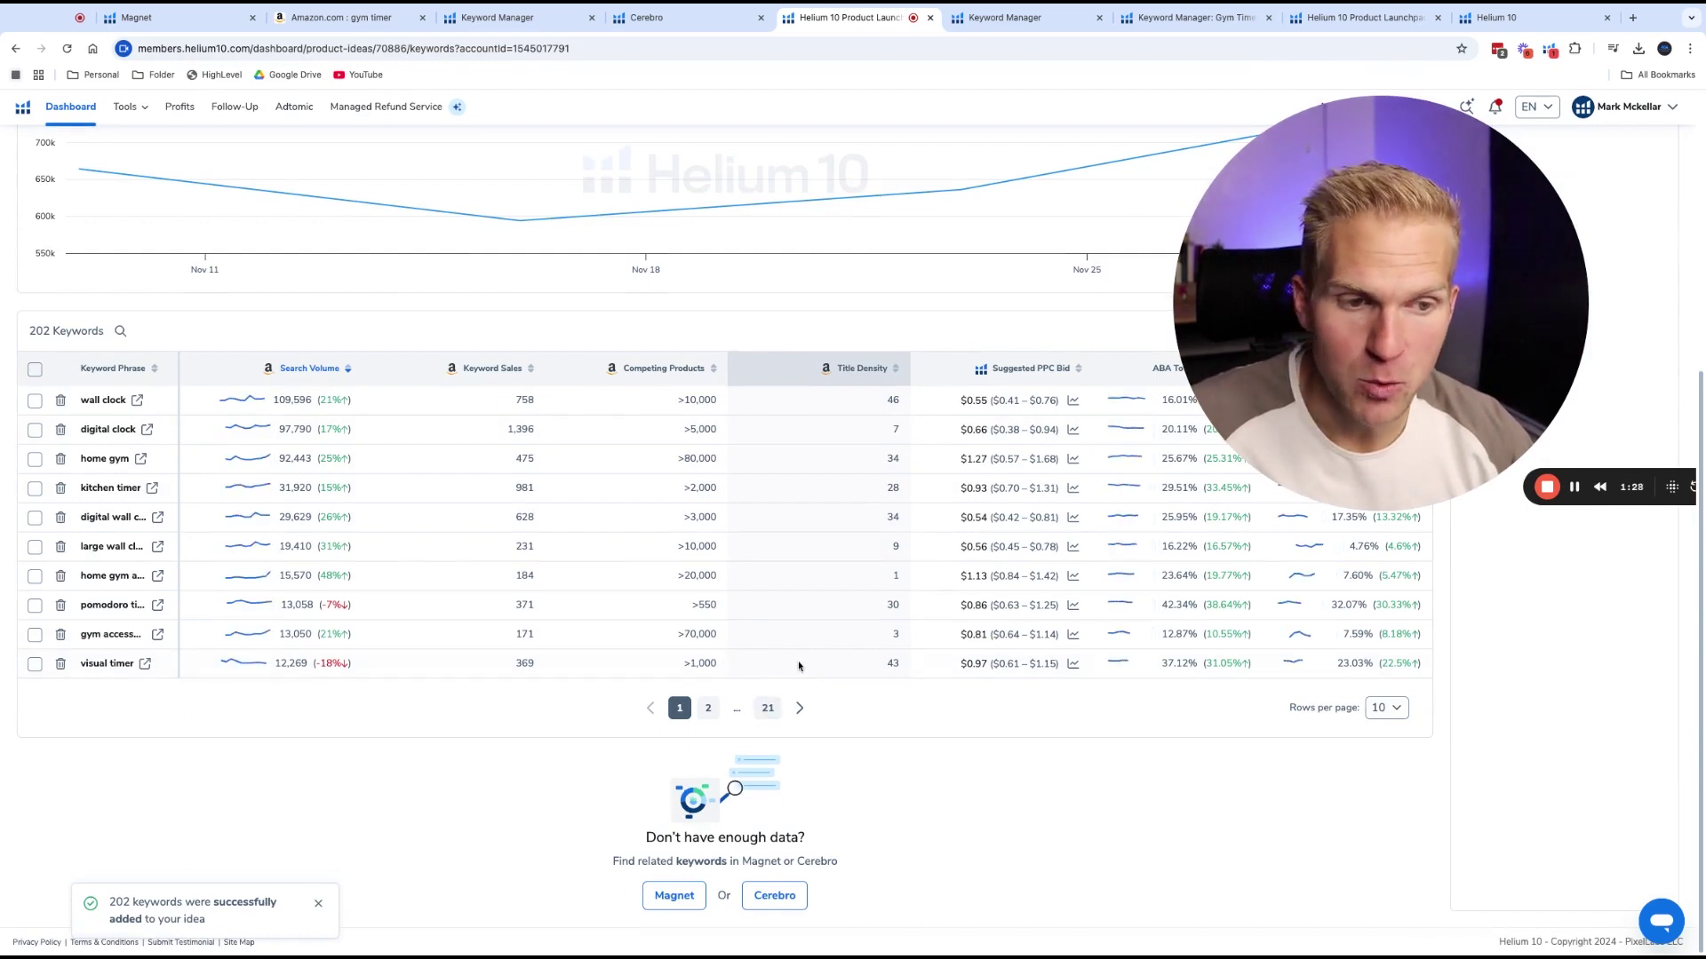
scroll(796, 670, up, 3)
drag(1411, 374, 1464, 374)
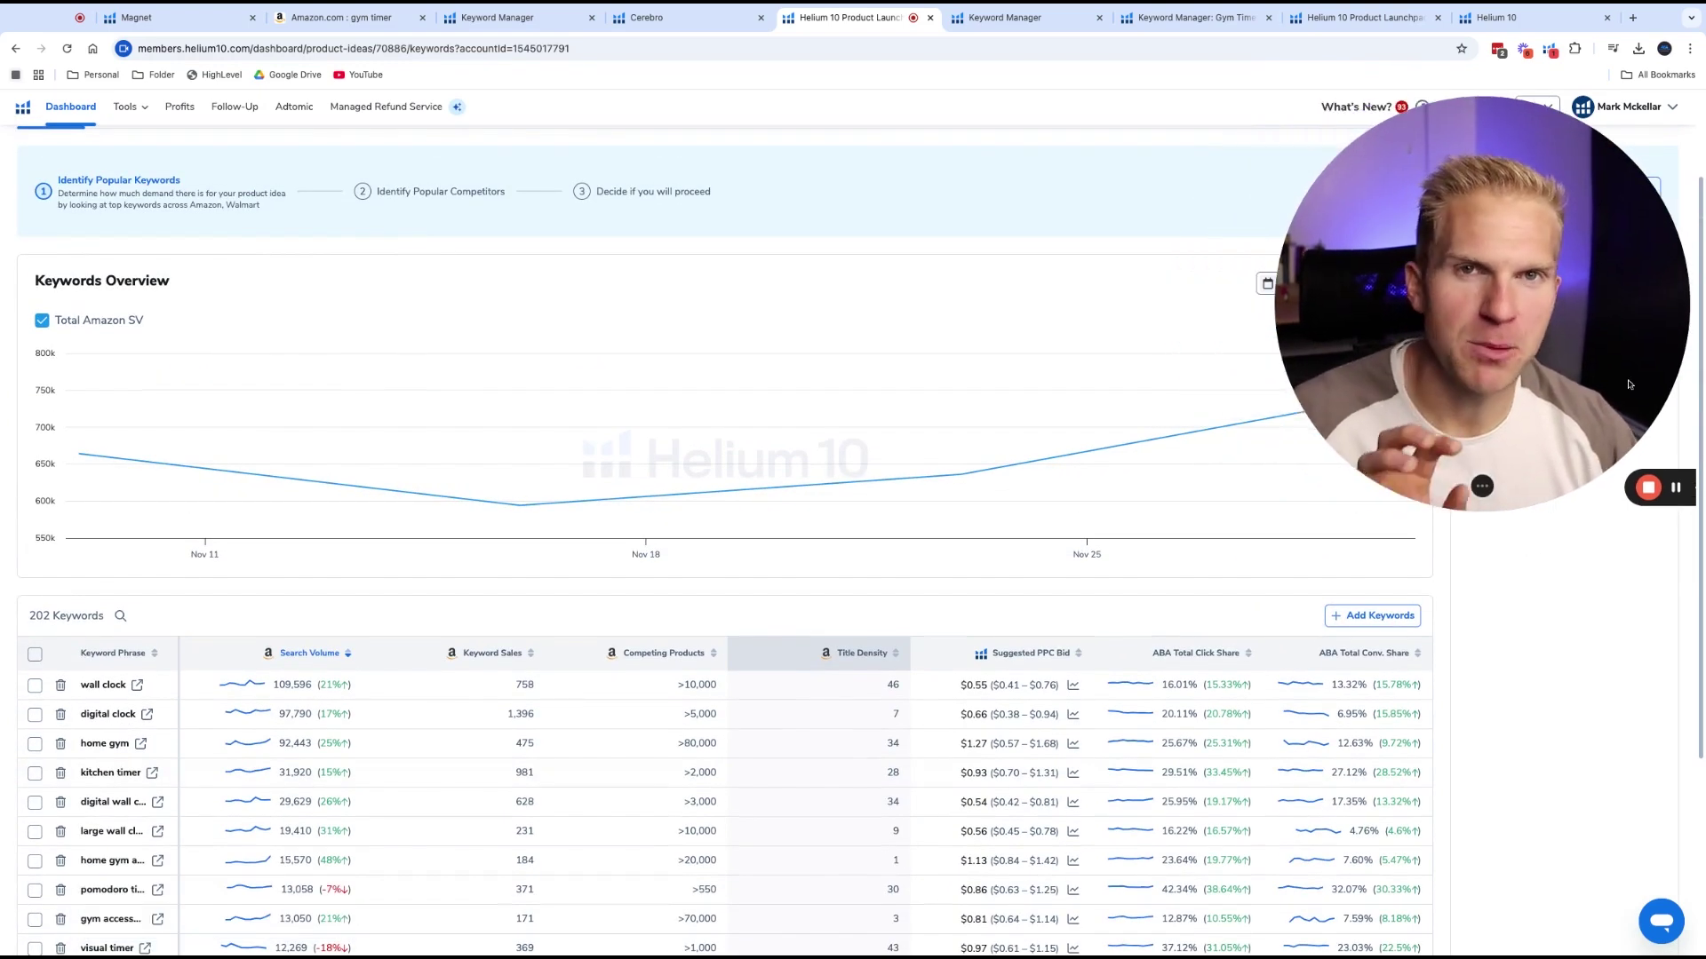
scroll(309, 633, down, 1)
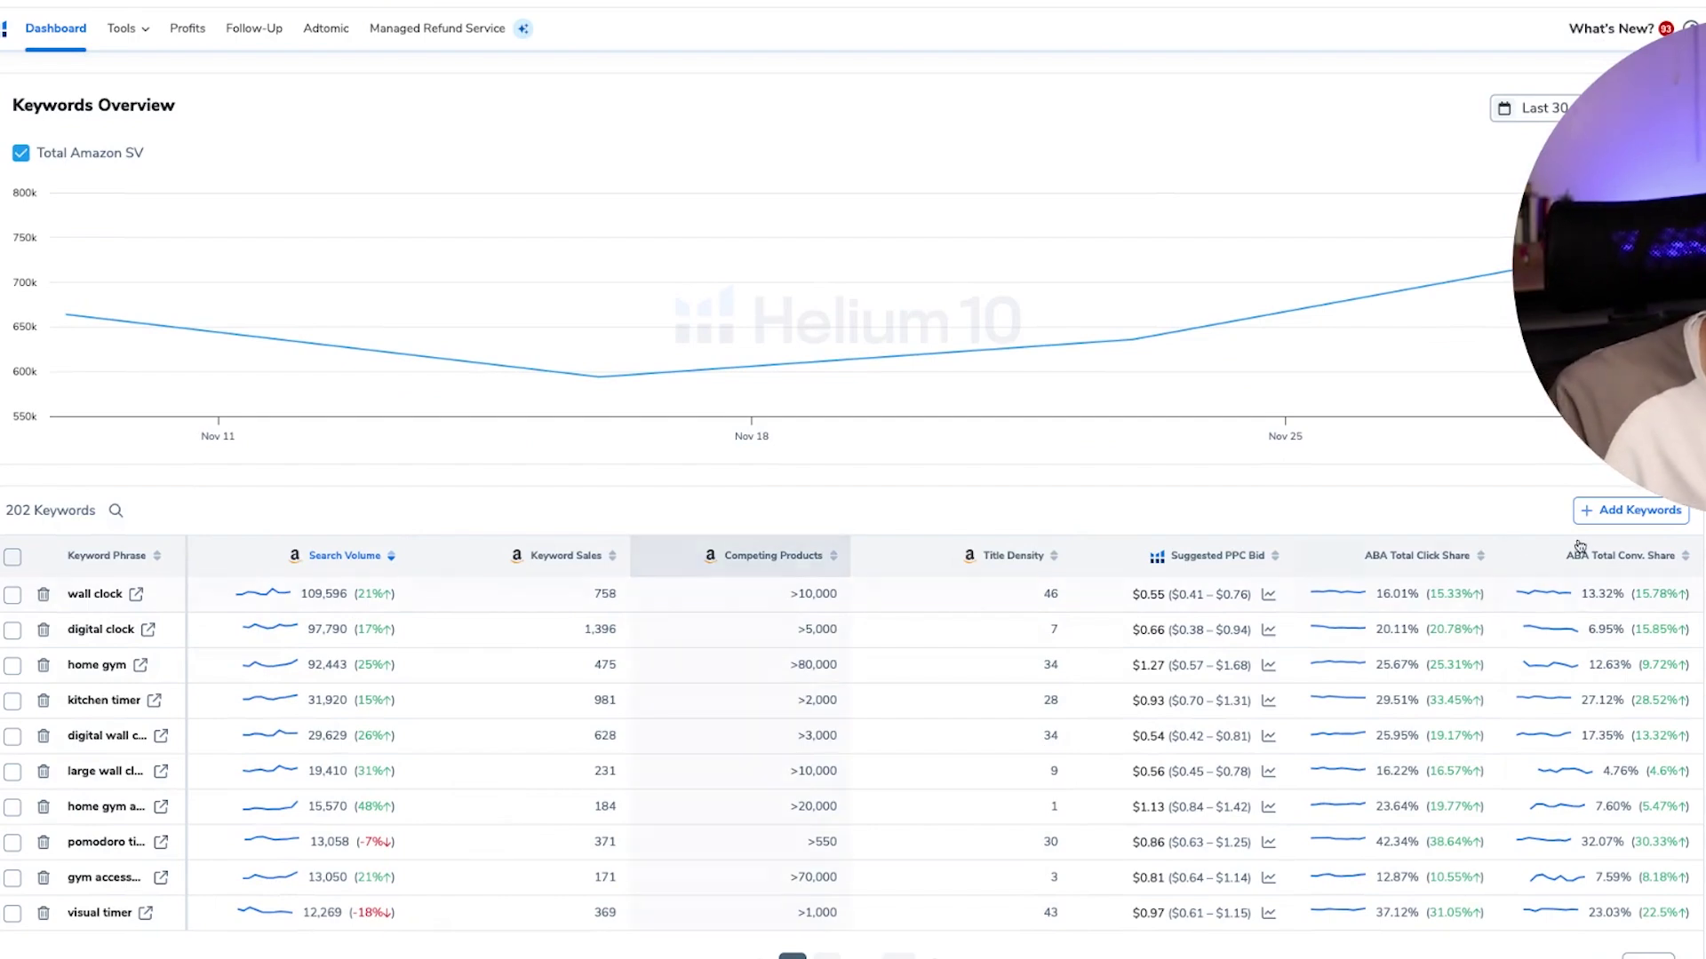
scroll(267, 769, up, 3)
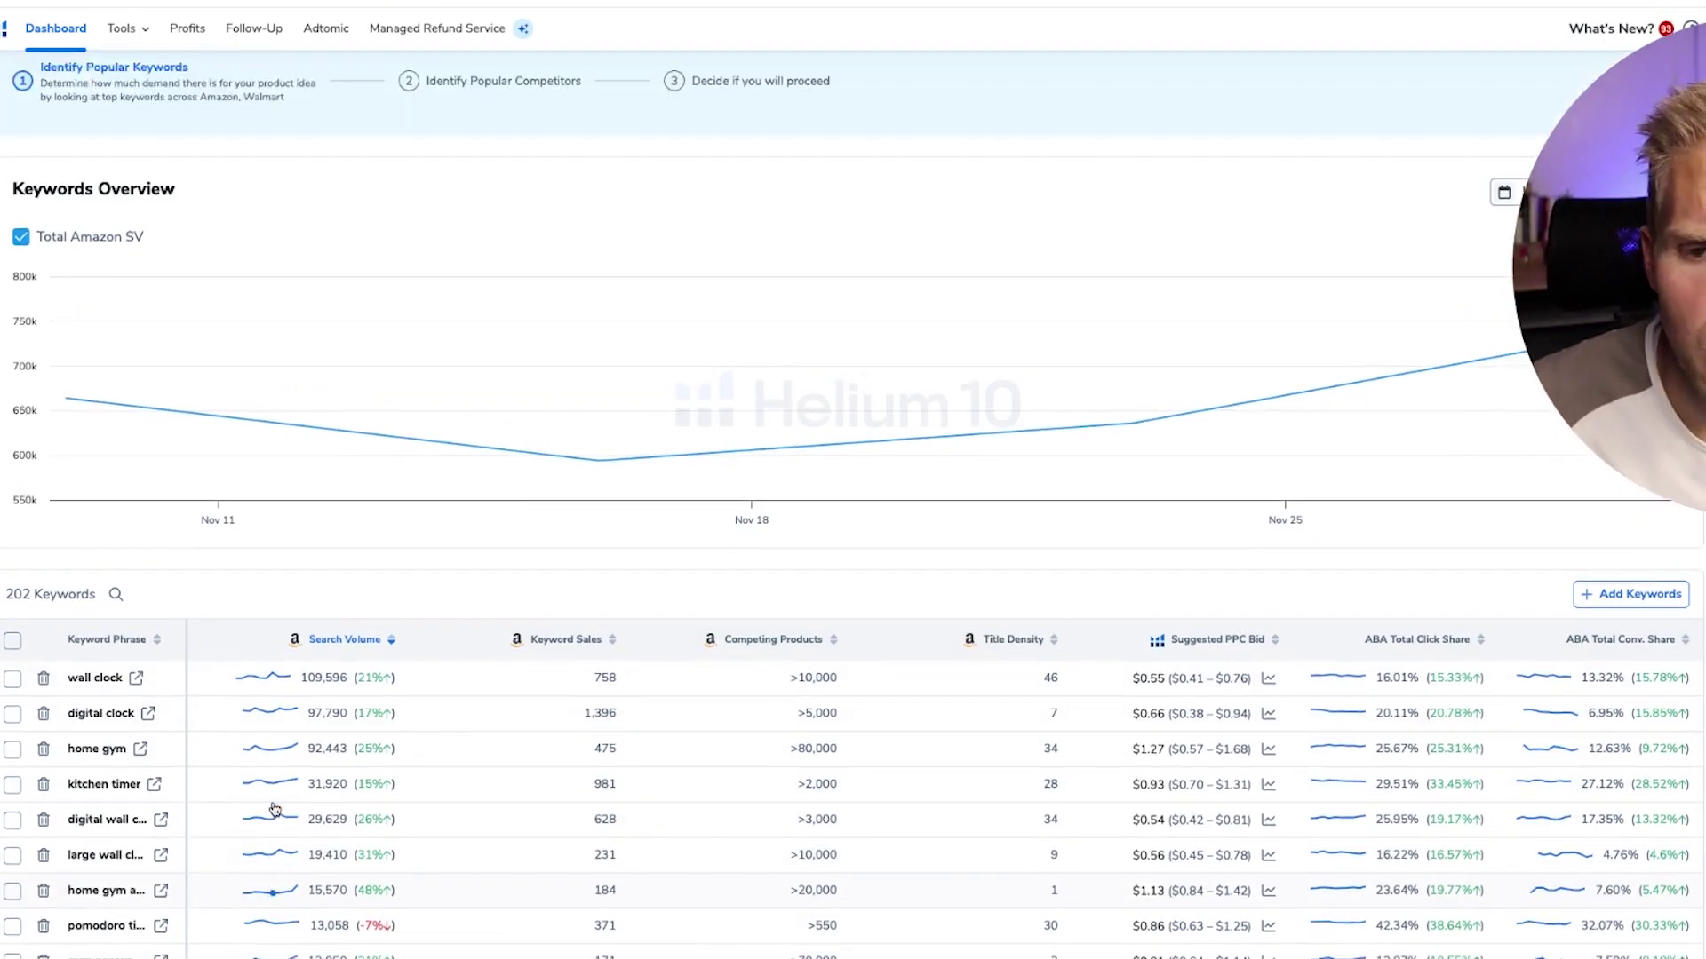